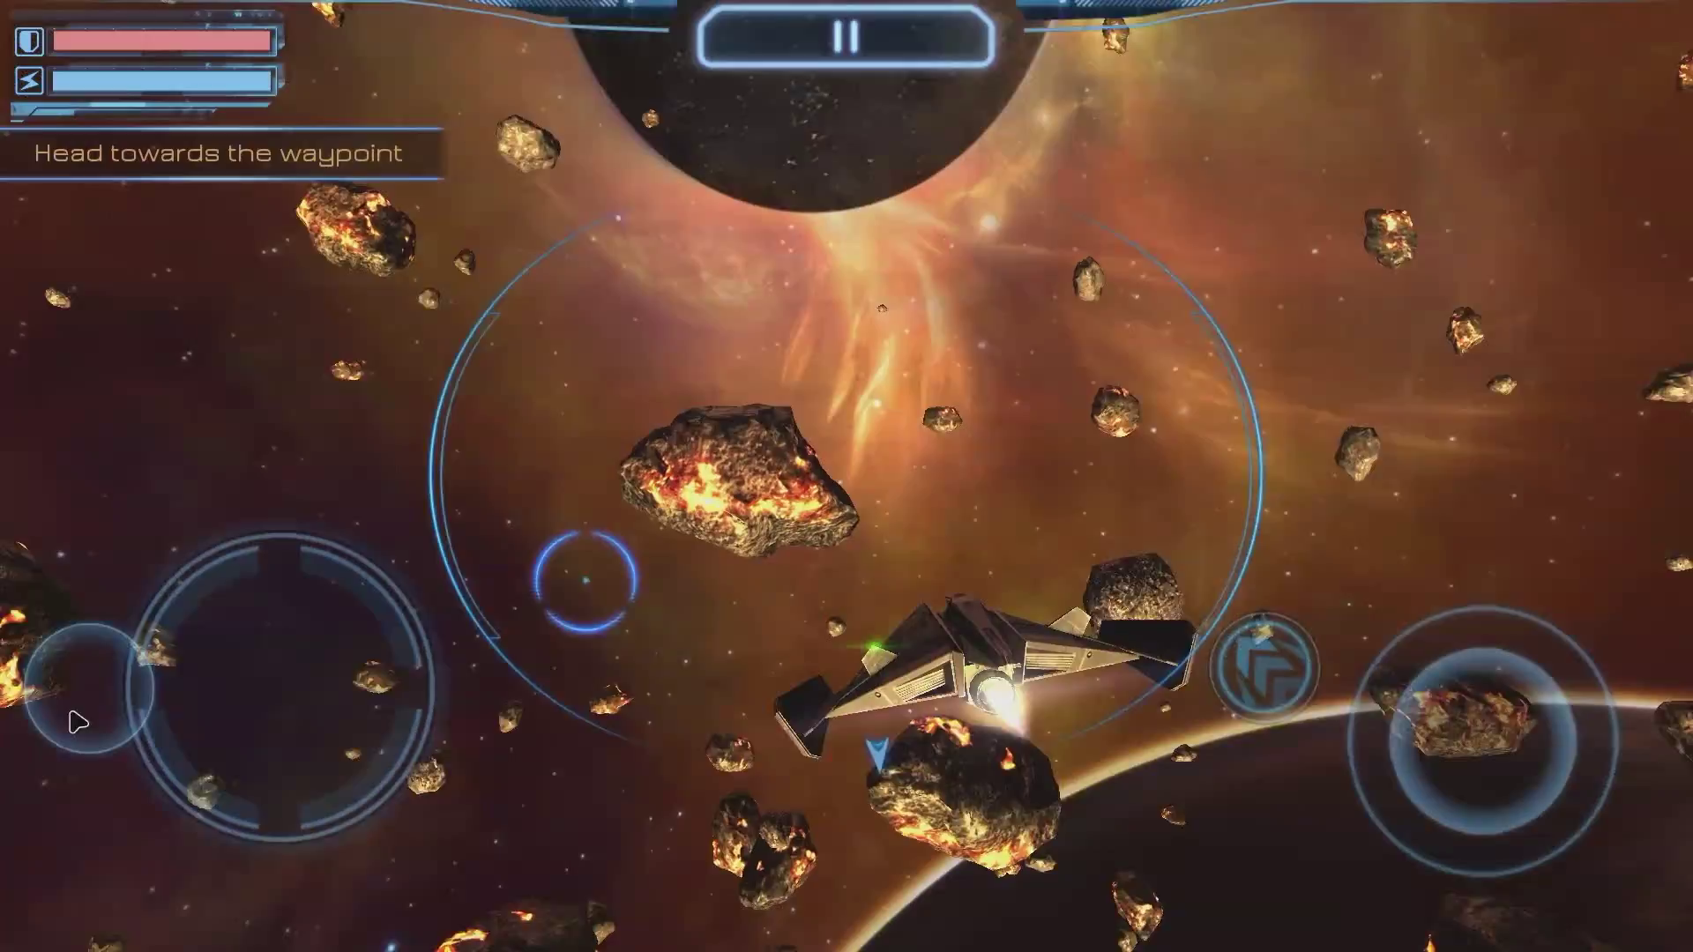
Steer the ship through the asteroid field with the left virtual joystick
mouse_move(78, 723)
mouse_down()
mouse_move(98, 542)
mouse_move(200, 797)
mouse_up()
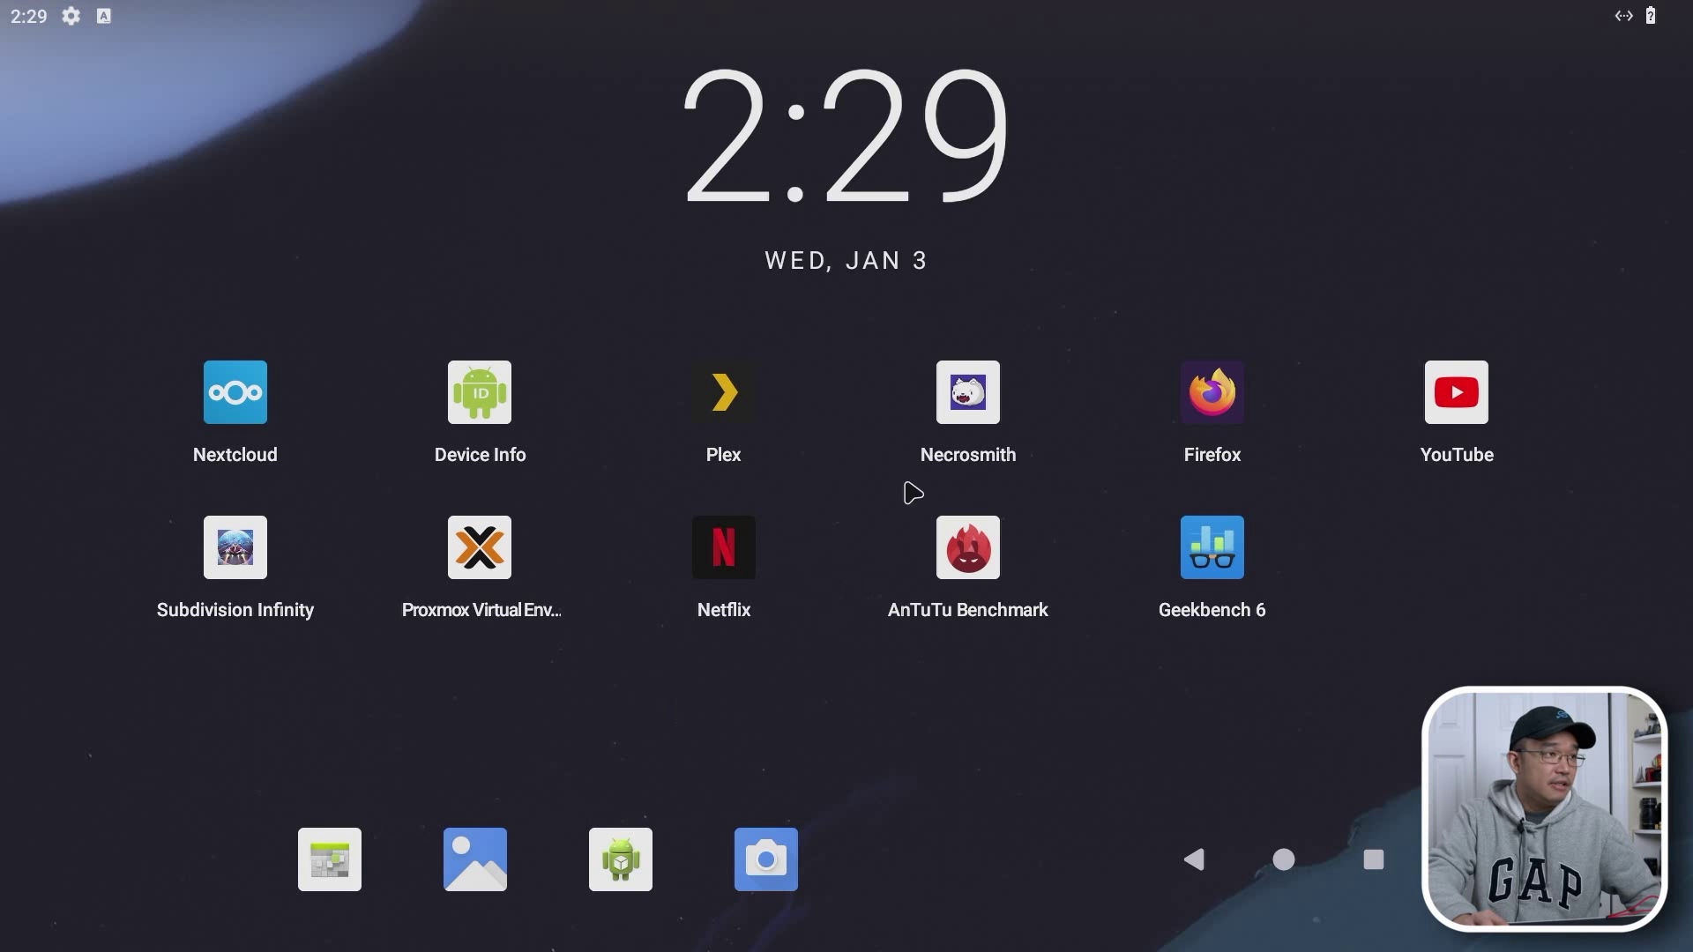
Launch Firefox from the home screen
click(1239, 420)
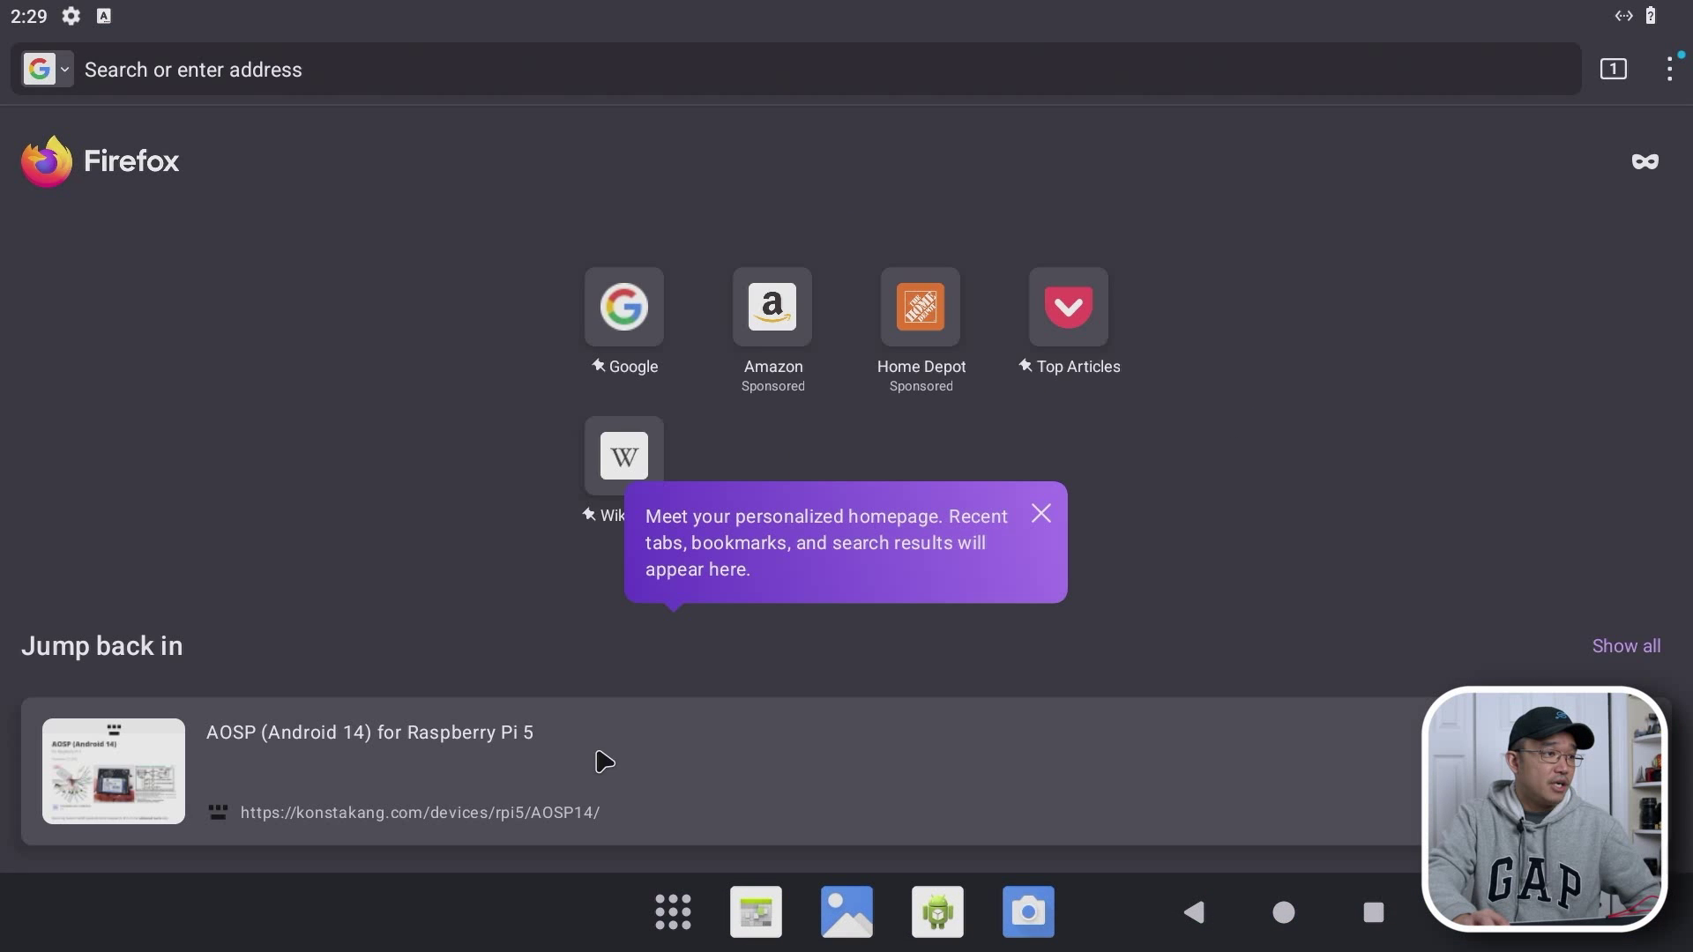
Reopen the konstakang.com AOSP14 Raspberry Pi 5 page and read down to its Working list
click(280, 826)
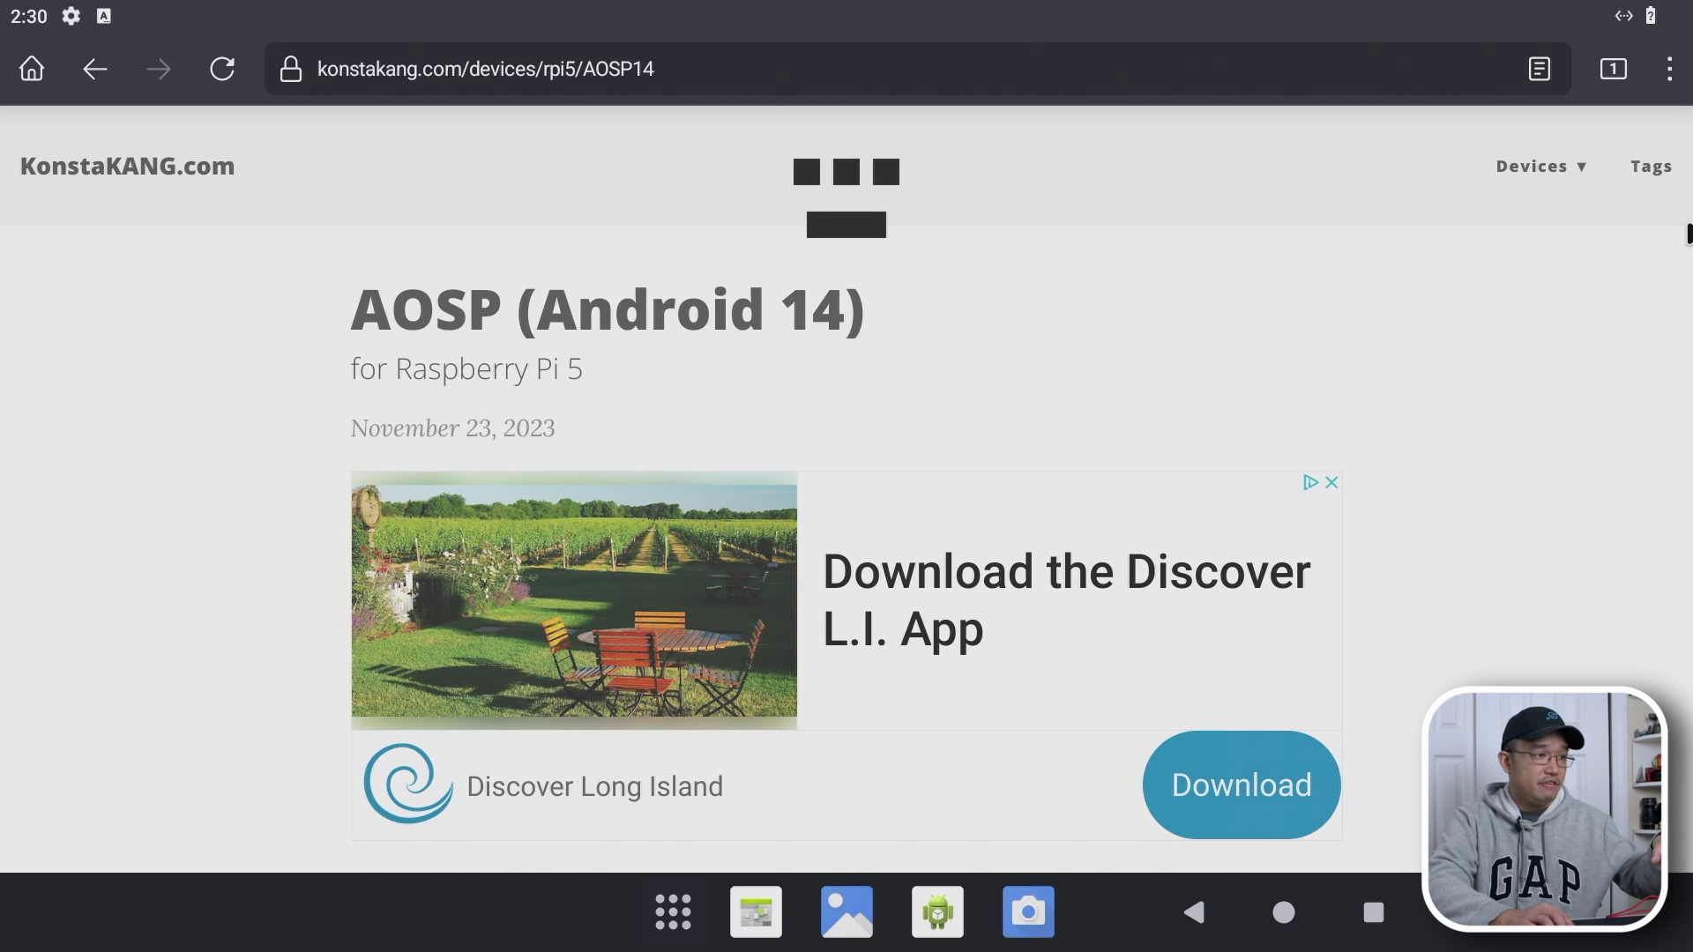
scroll(986, 783, down, 5)
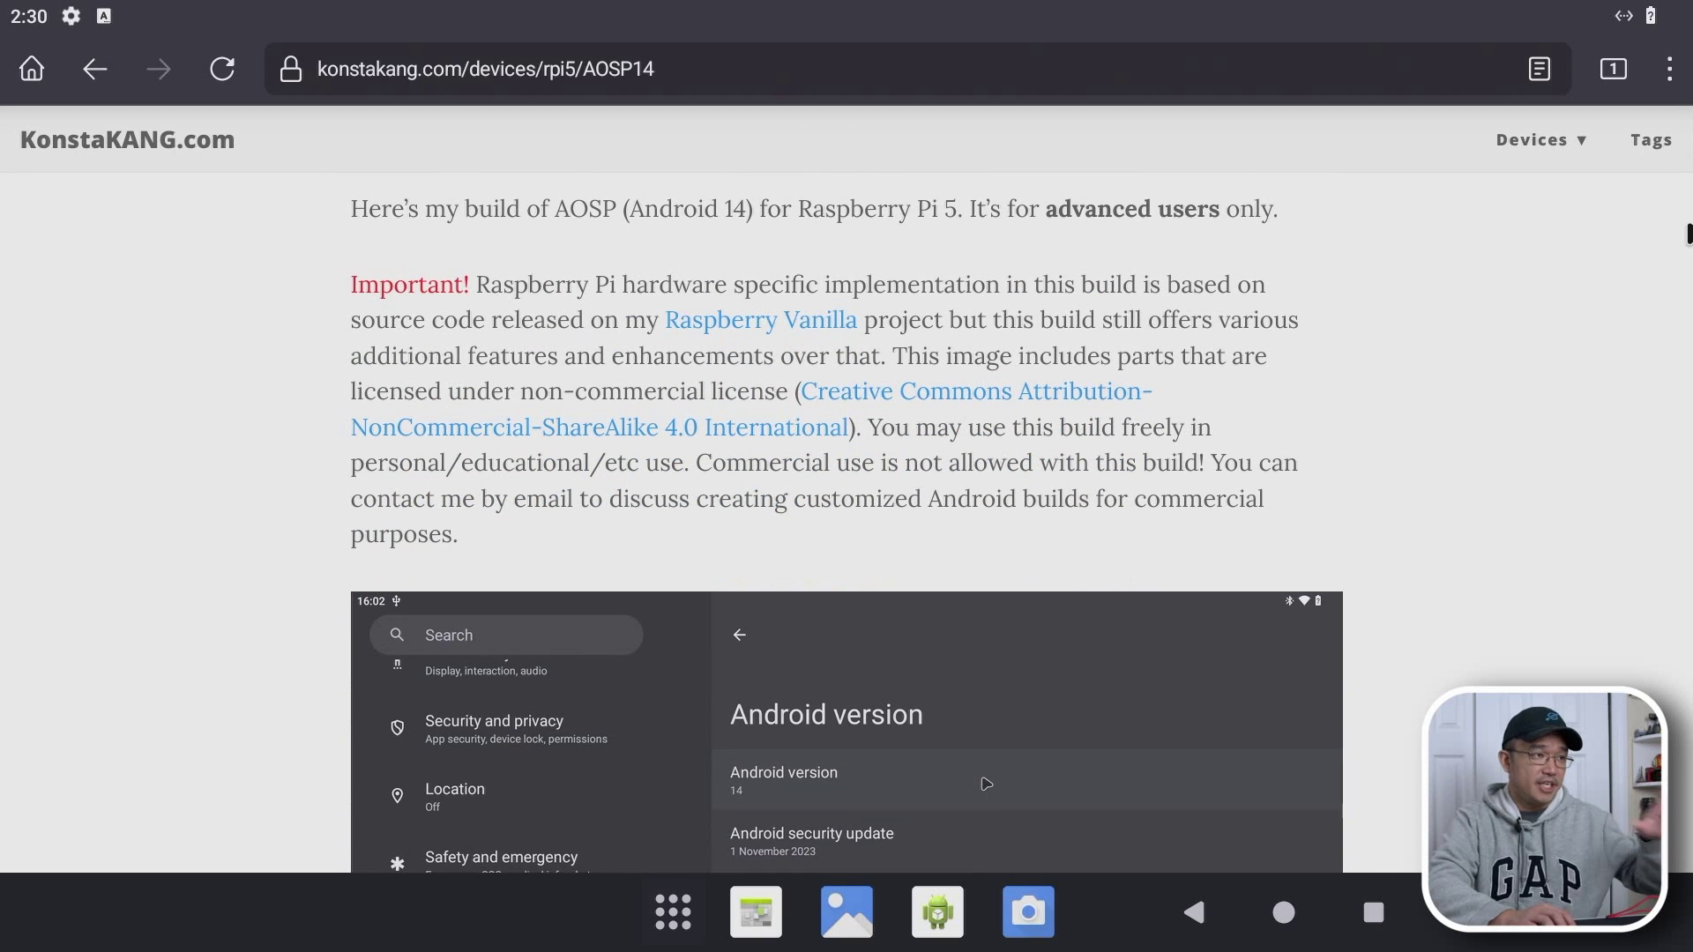
scroll(846, 529, down, 6)
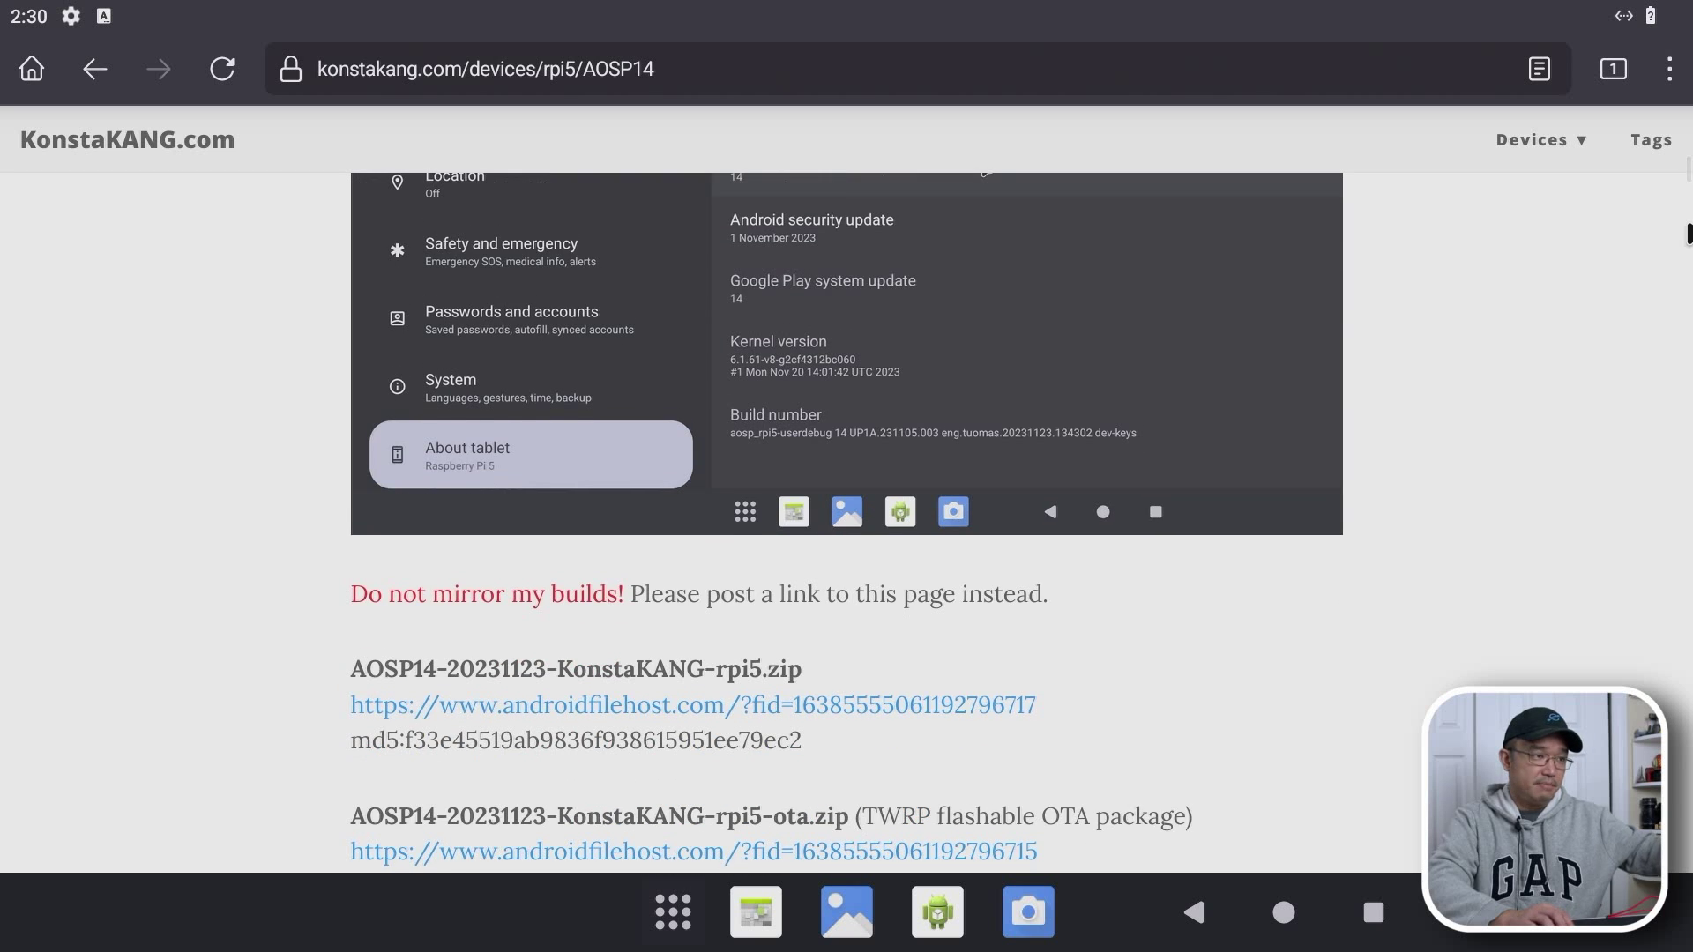
scroll(846, 529, down, 7)
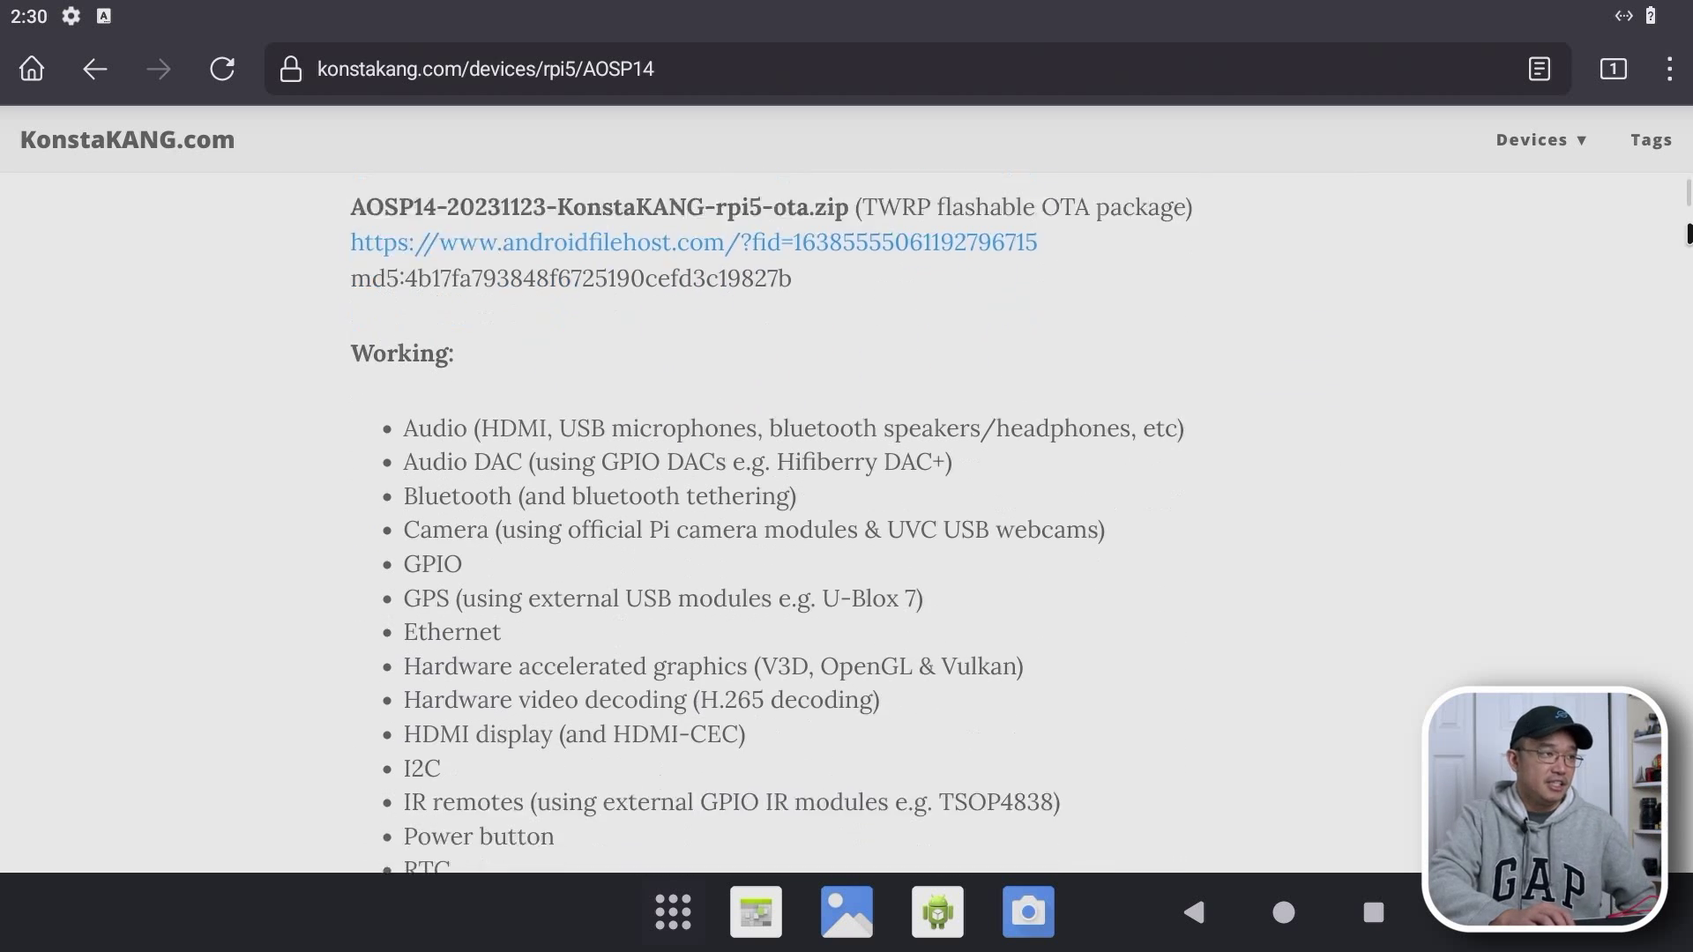
scroll(846, 529, down, 3)
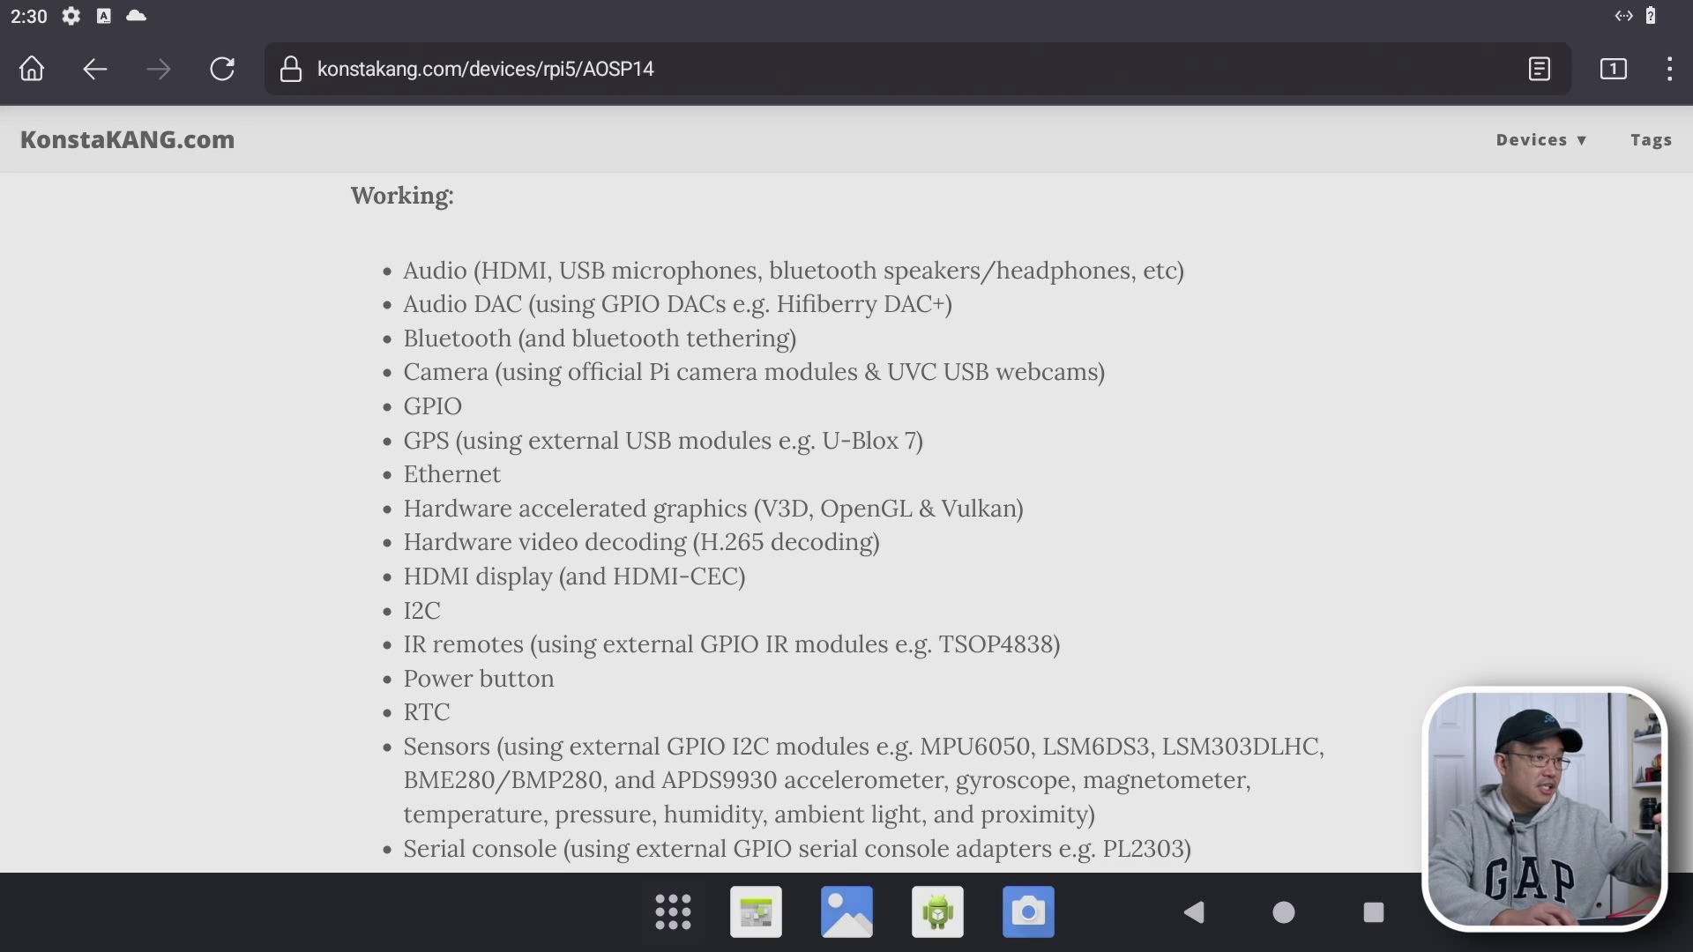
scroll(860, 522, down, 4)
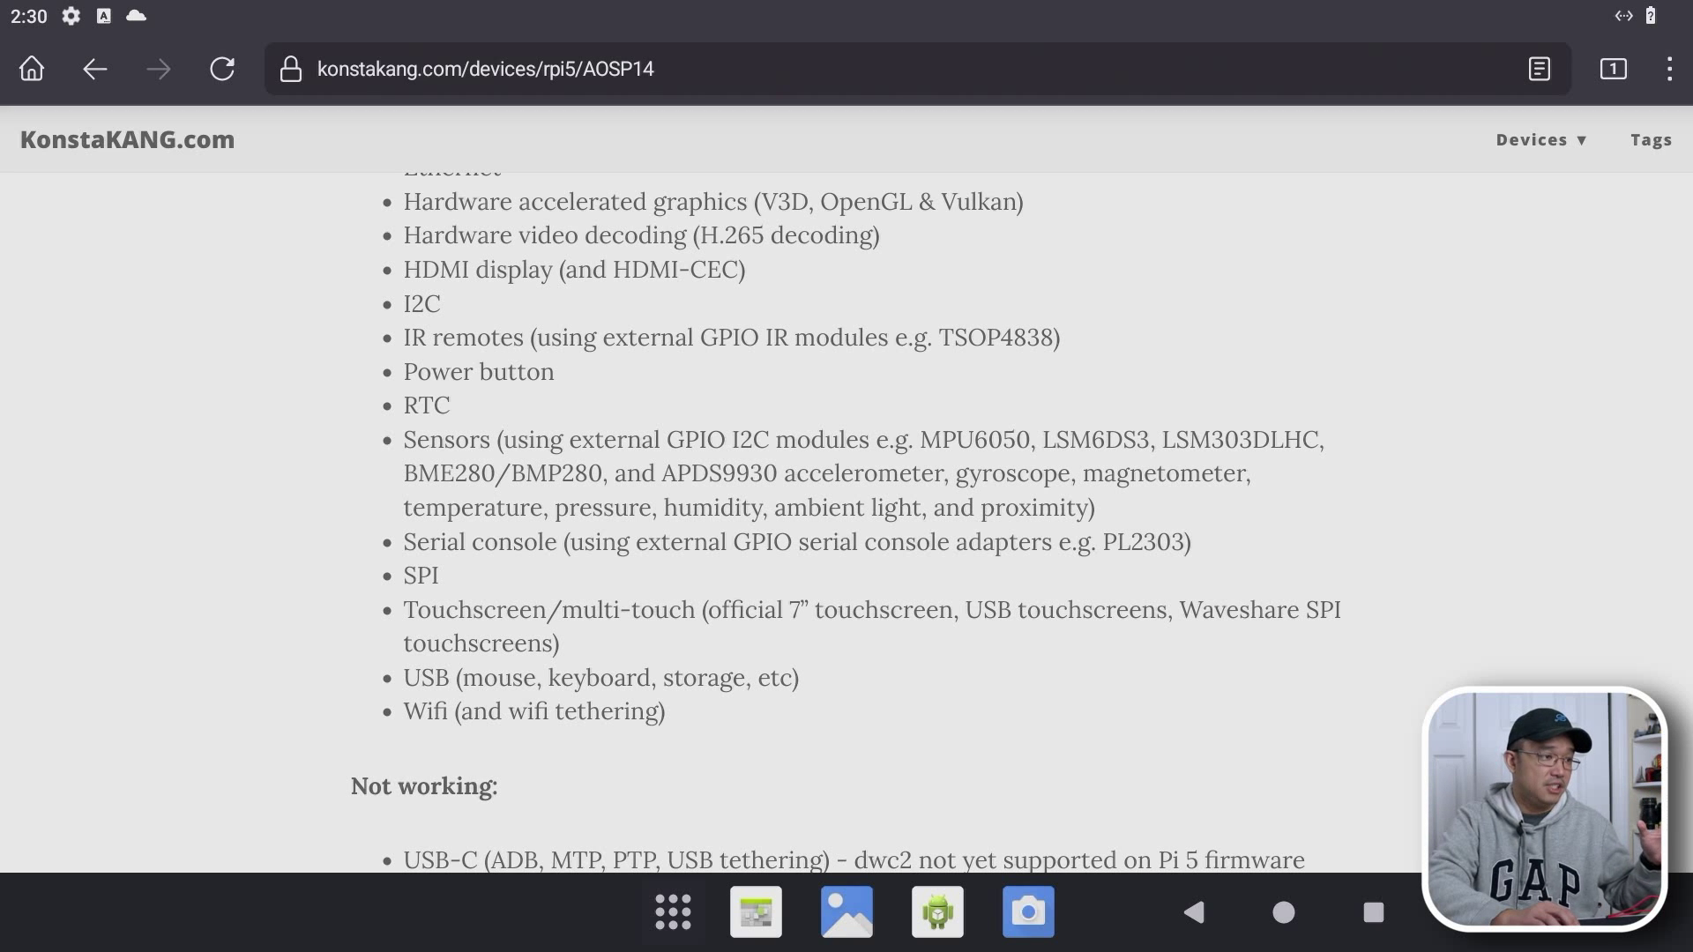
scroll(846, 522, down, 3)
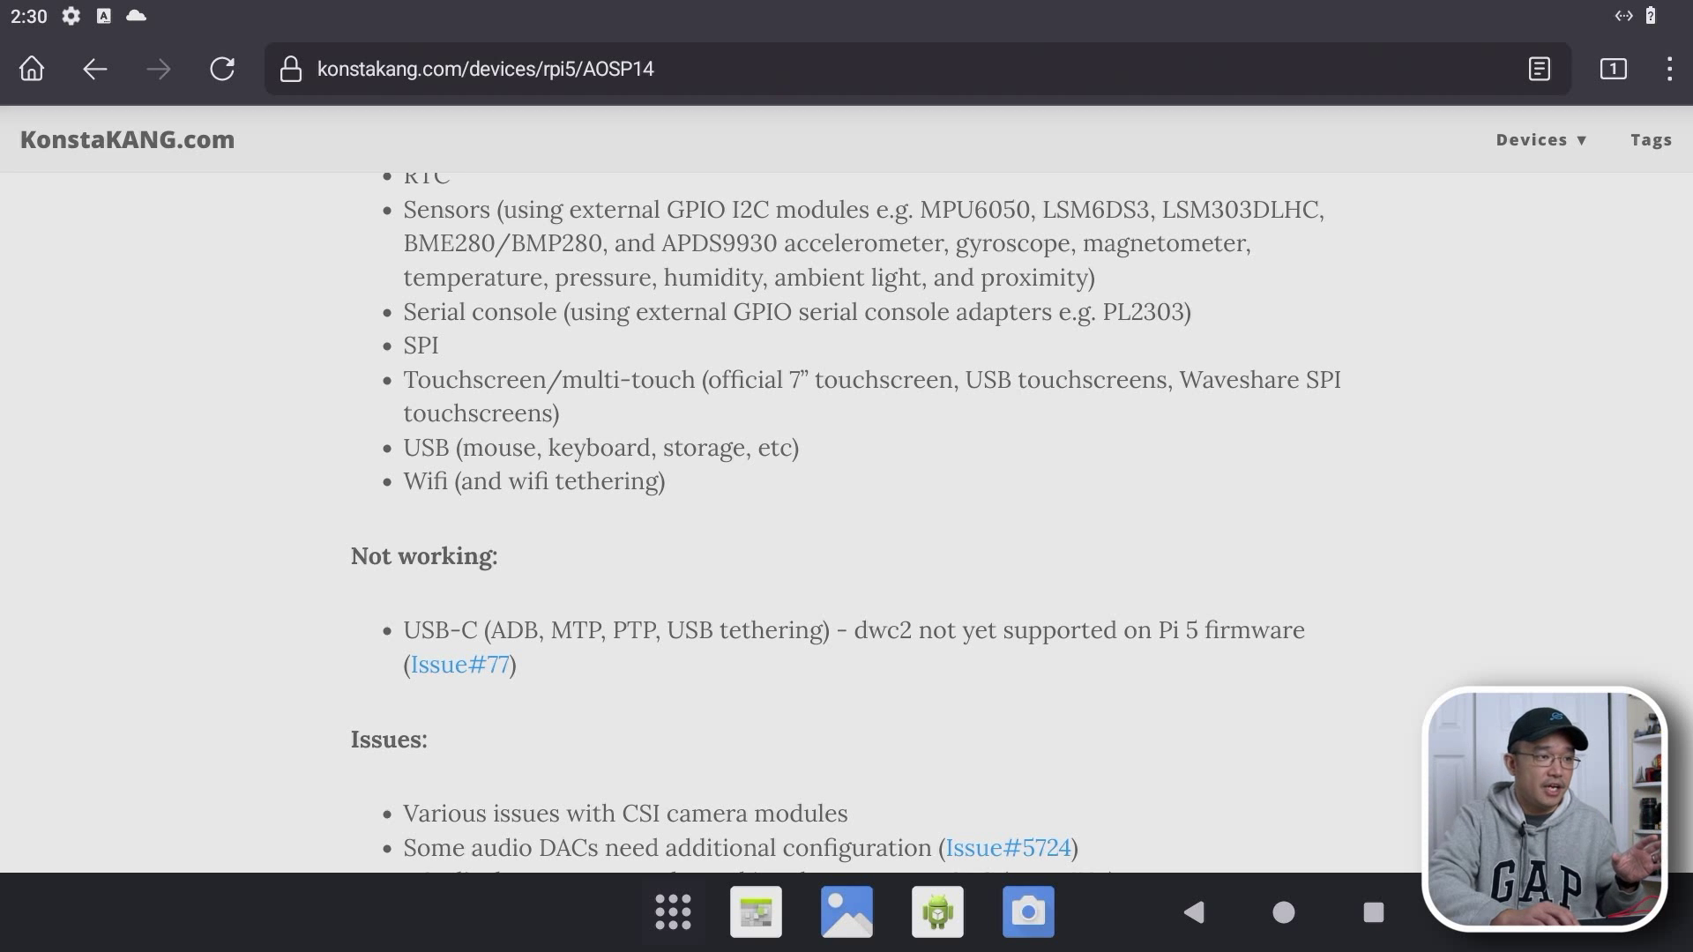
Scroll past Not working, Issues, Sources and Thanks to the How to install section
scroll(847, 522, down, 2)
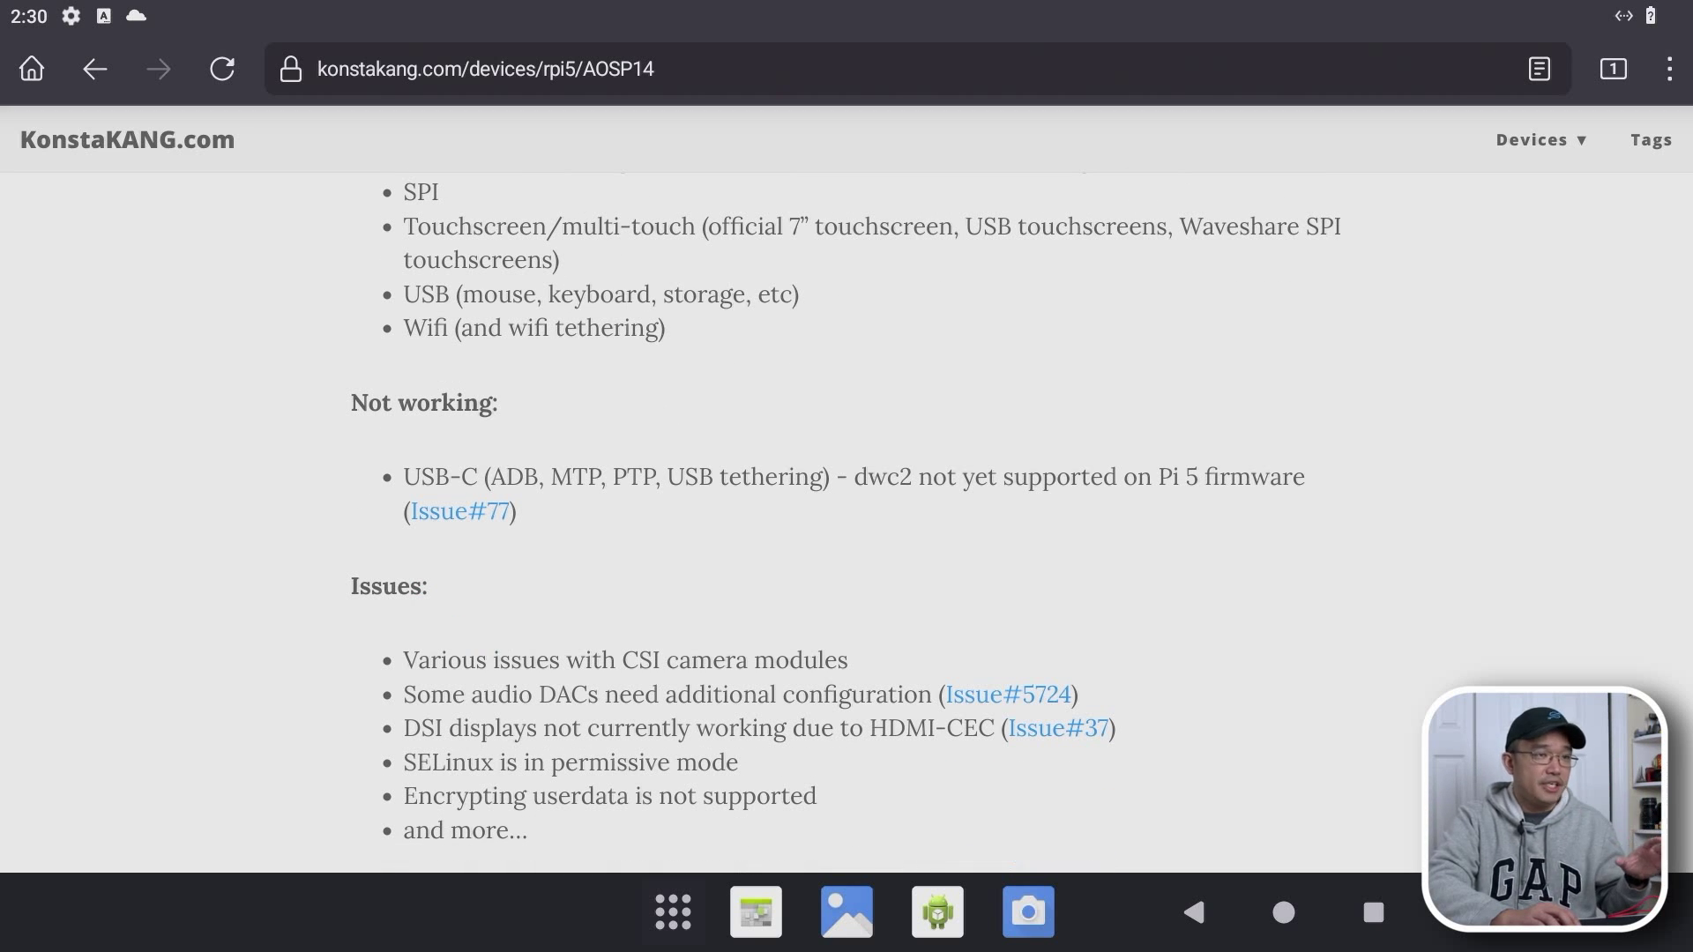
scroll(846, 522, down, 2)
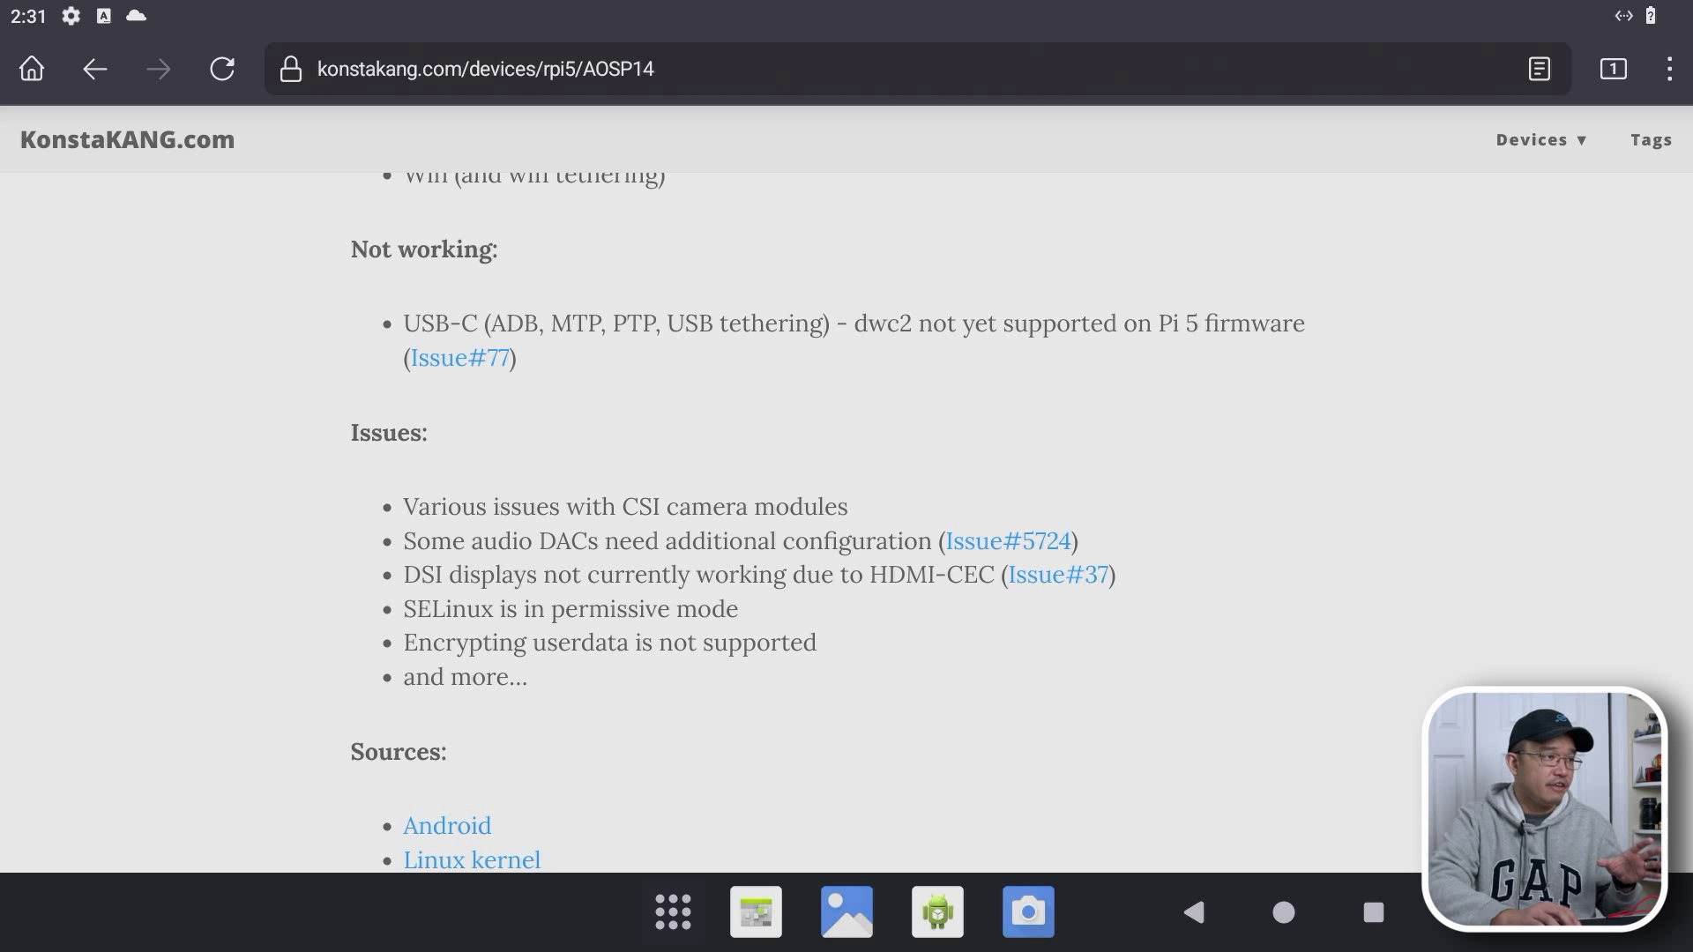
scroll(846, 522, down, 1)
scroll(847, 522, down, 1)
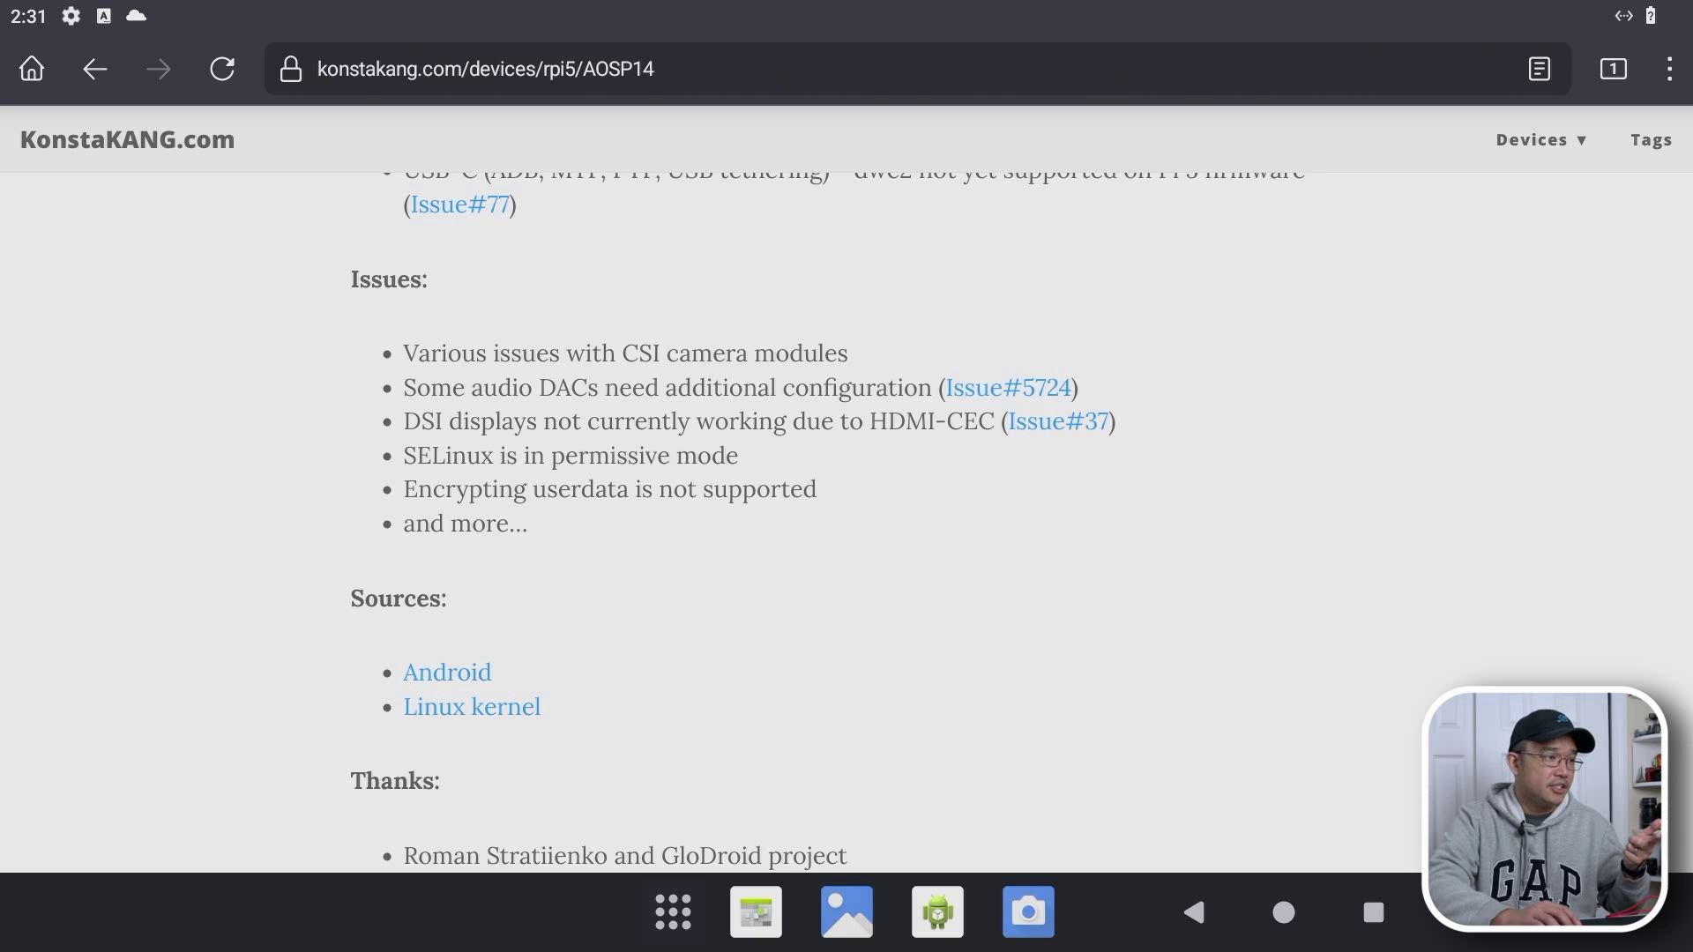
scroll(846, 521, down, 4)
scroll(847, 522, down, 6)
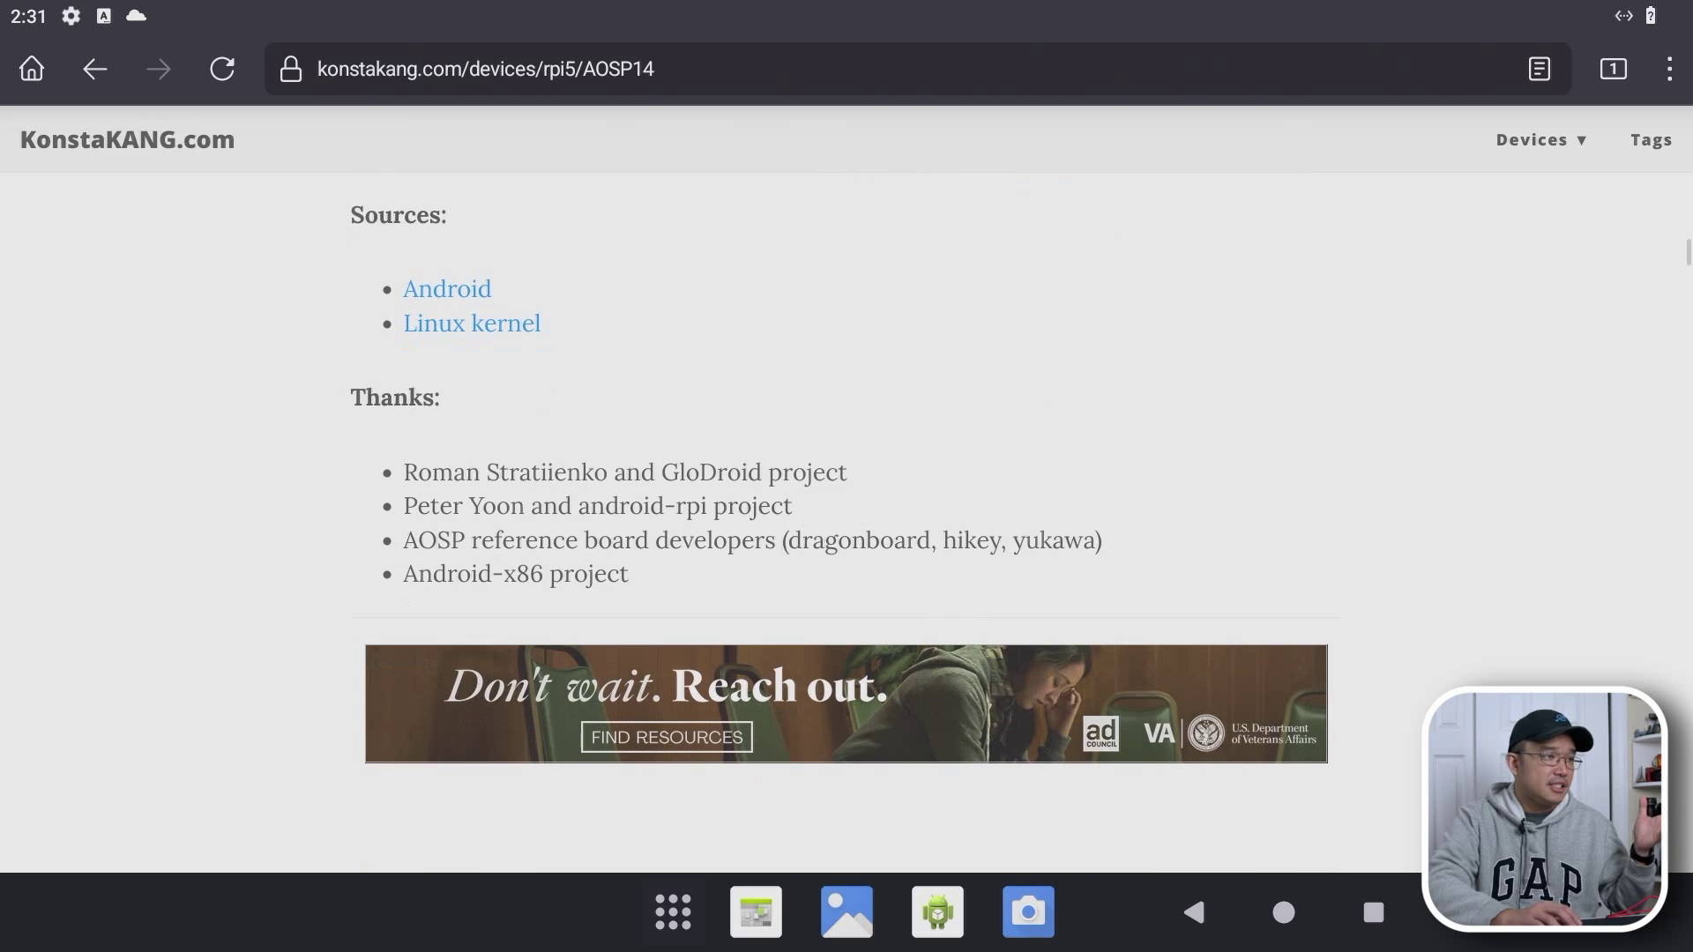
scroll(847, 521, down, 8)
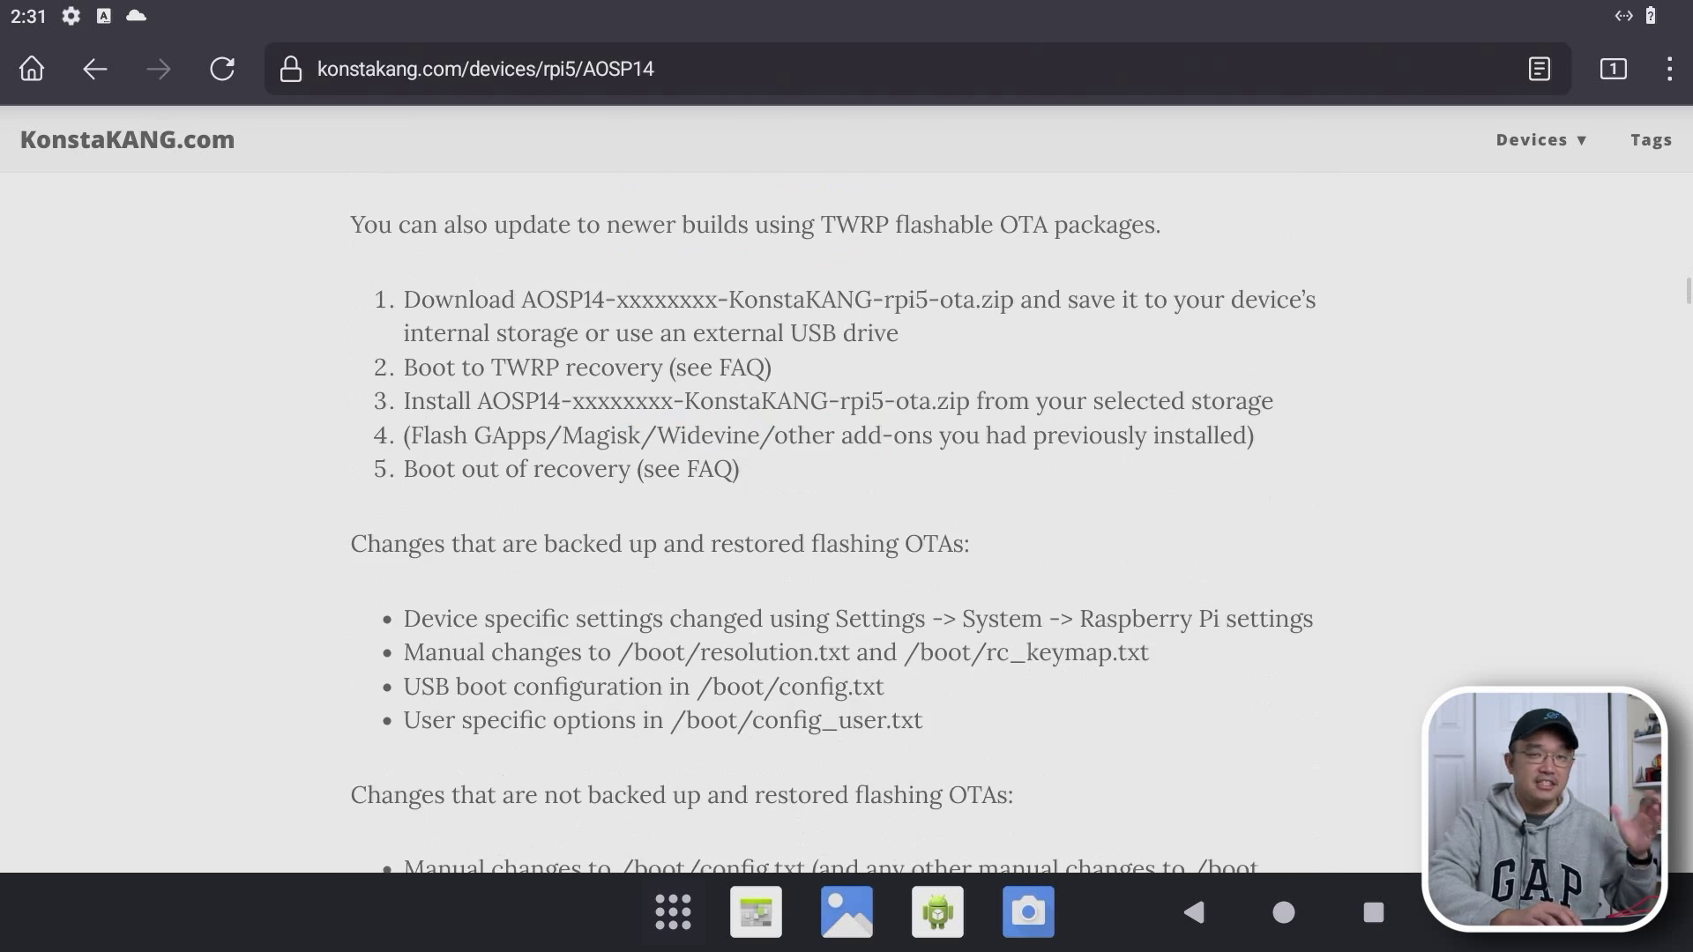
Scroll through the FAQ and back up to the questions on booting into and out of TWRP
scroll(846, 522, up, 4)
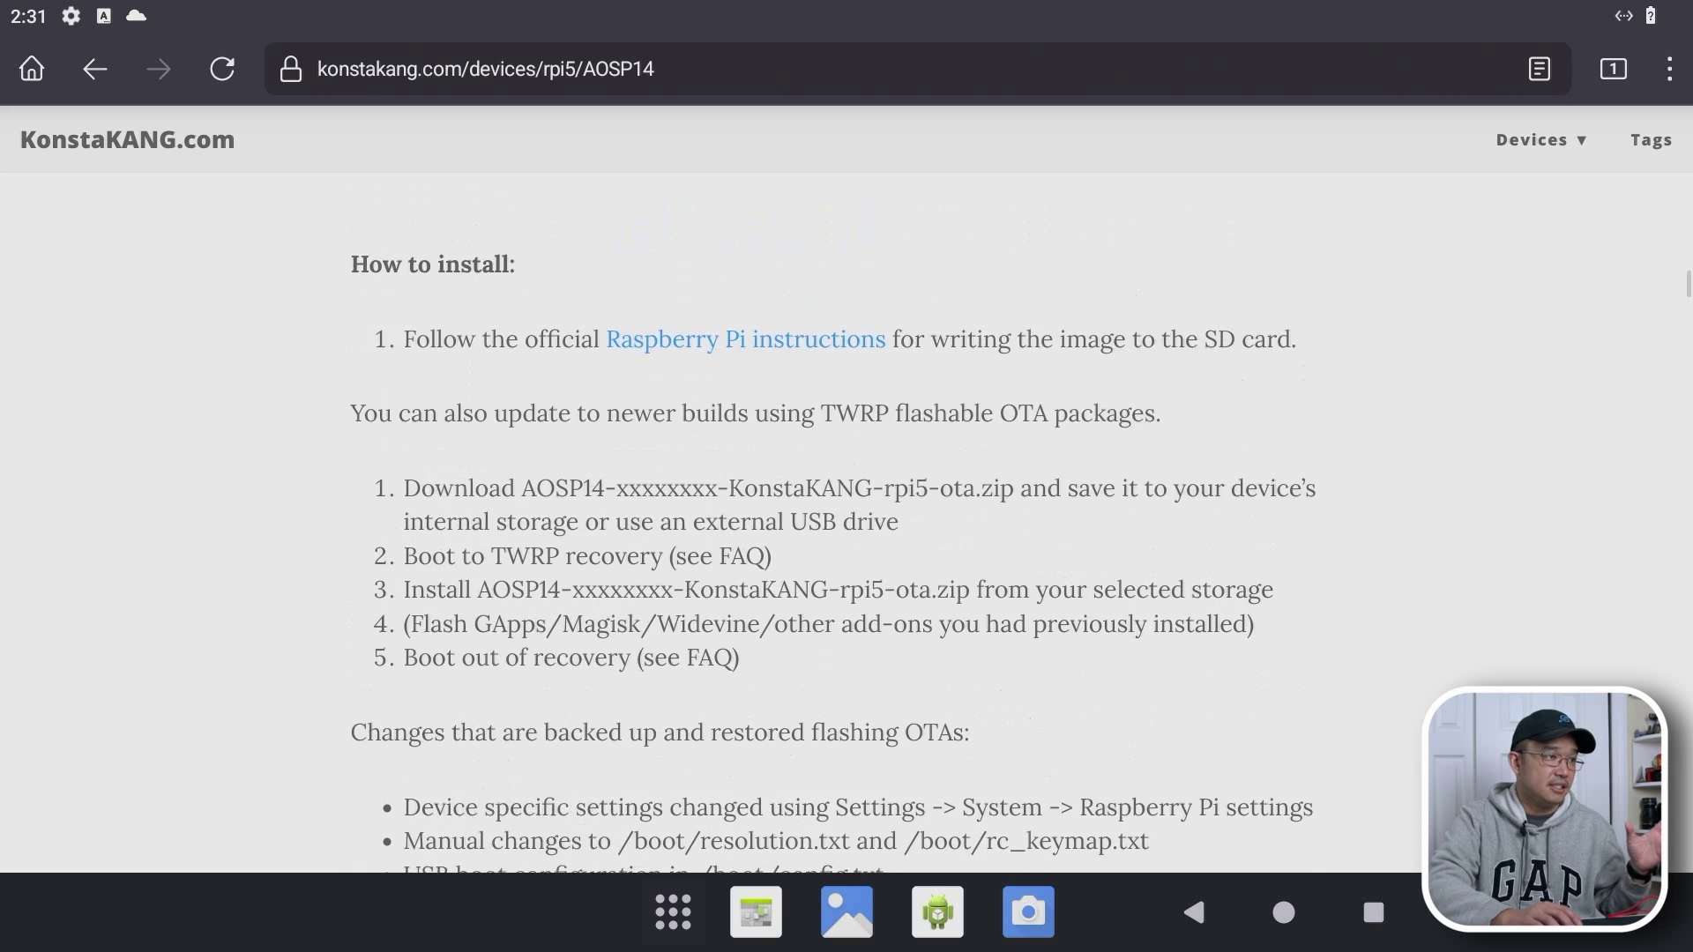
scroll(846, 522, down, 5)
scroll(846, 522, down, 14)
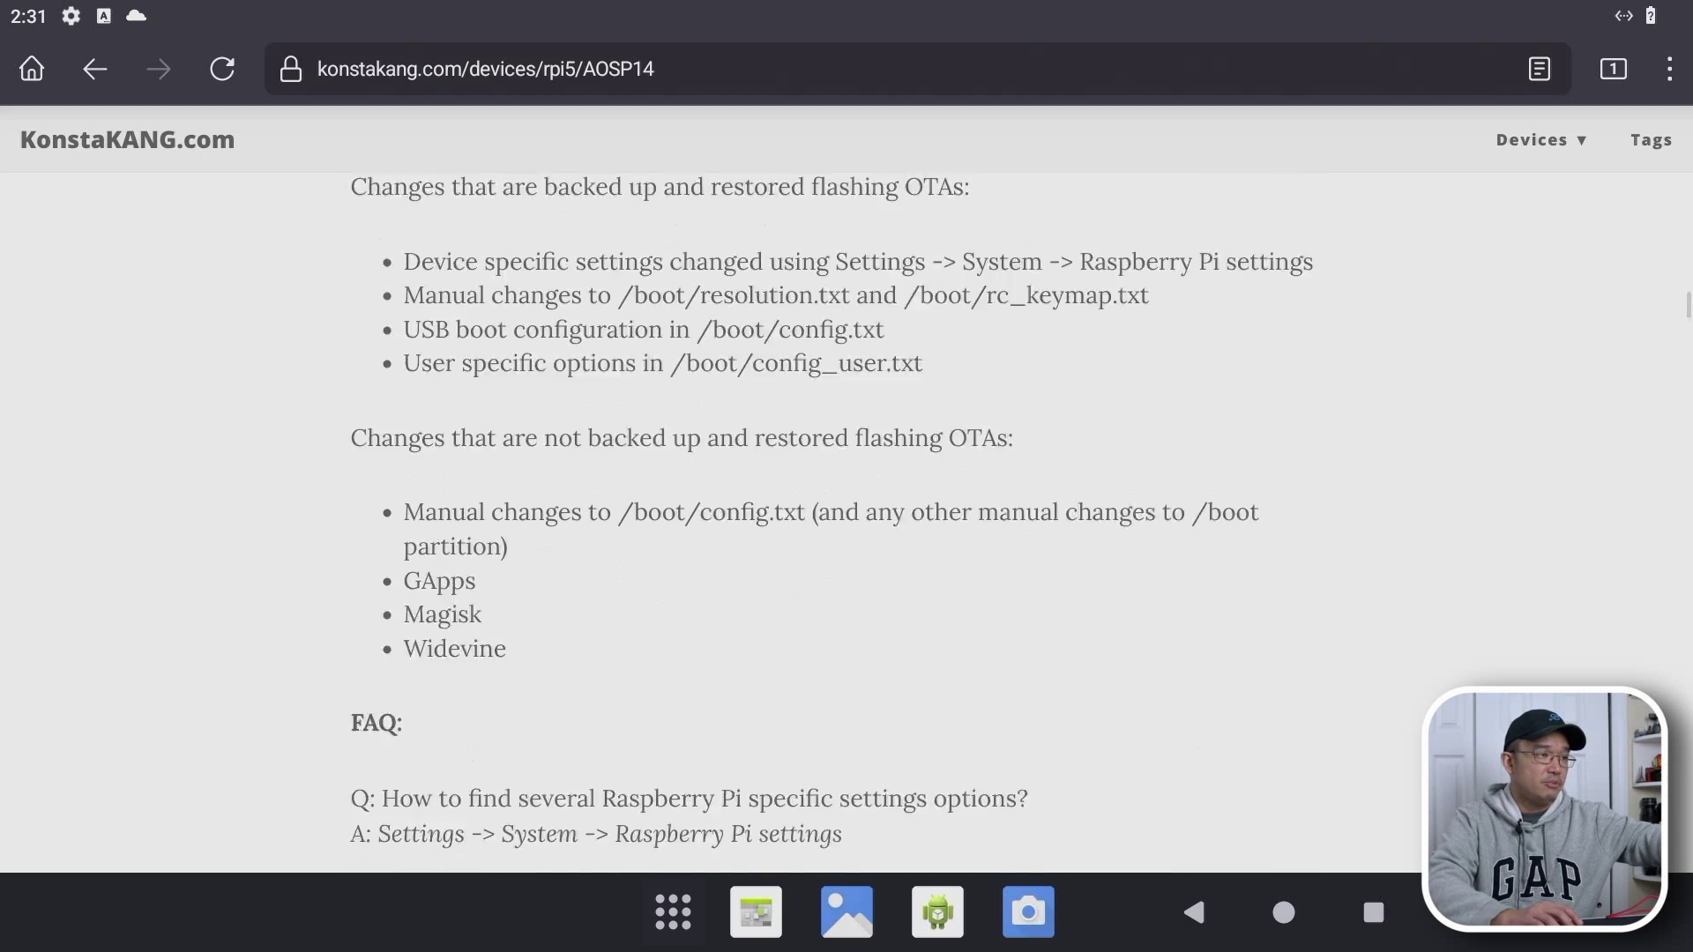
scroll(846, 521, down, 14)
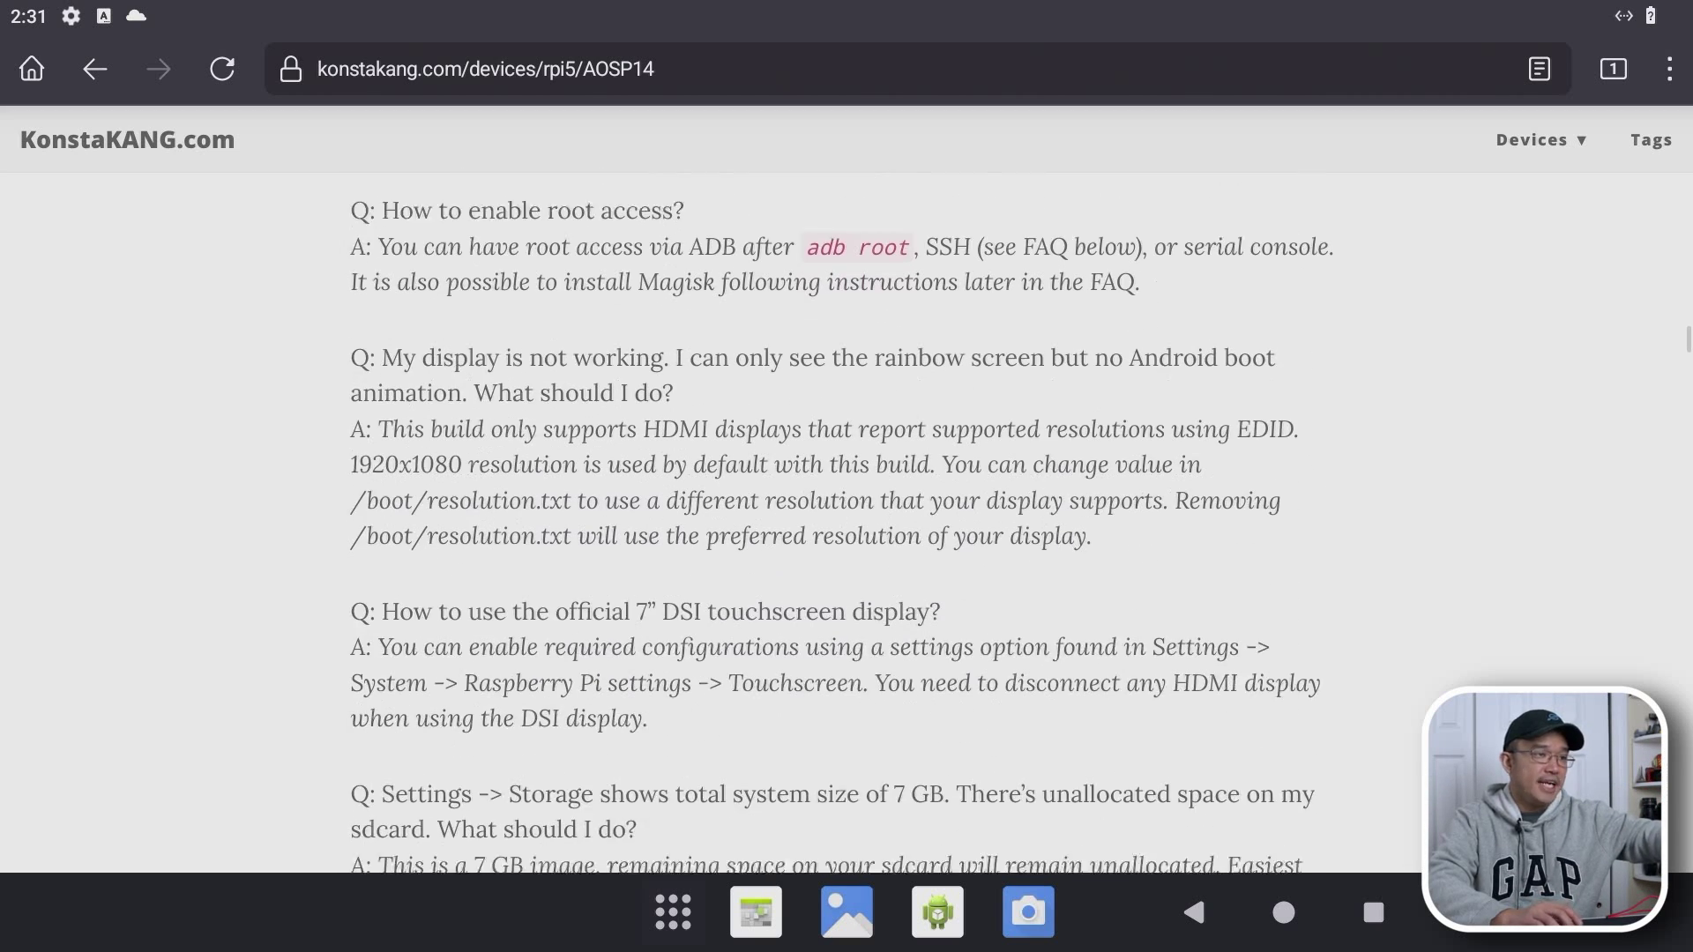
scroll(846, 522, down, 14)
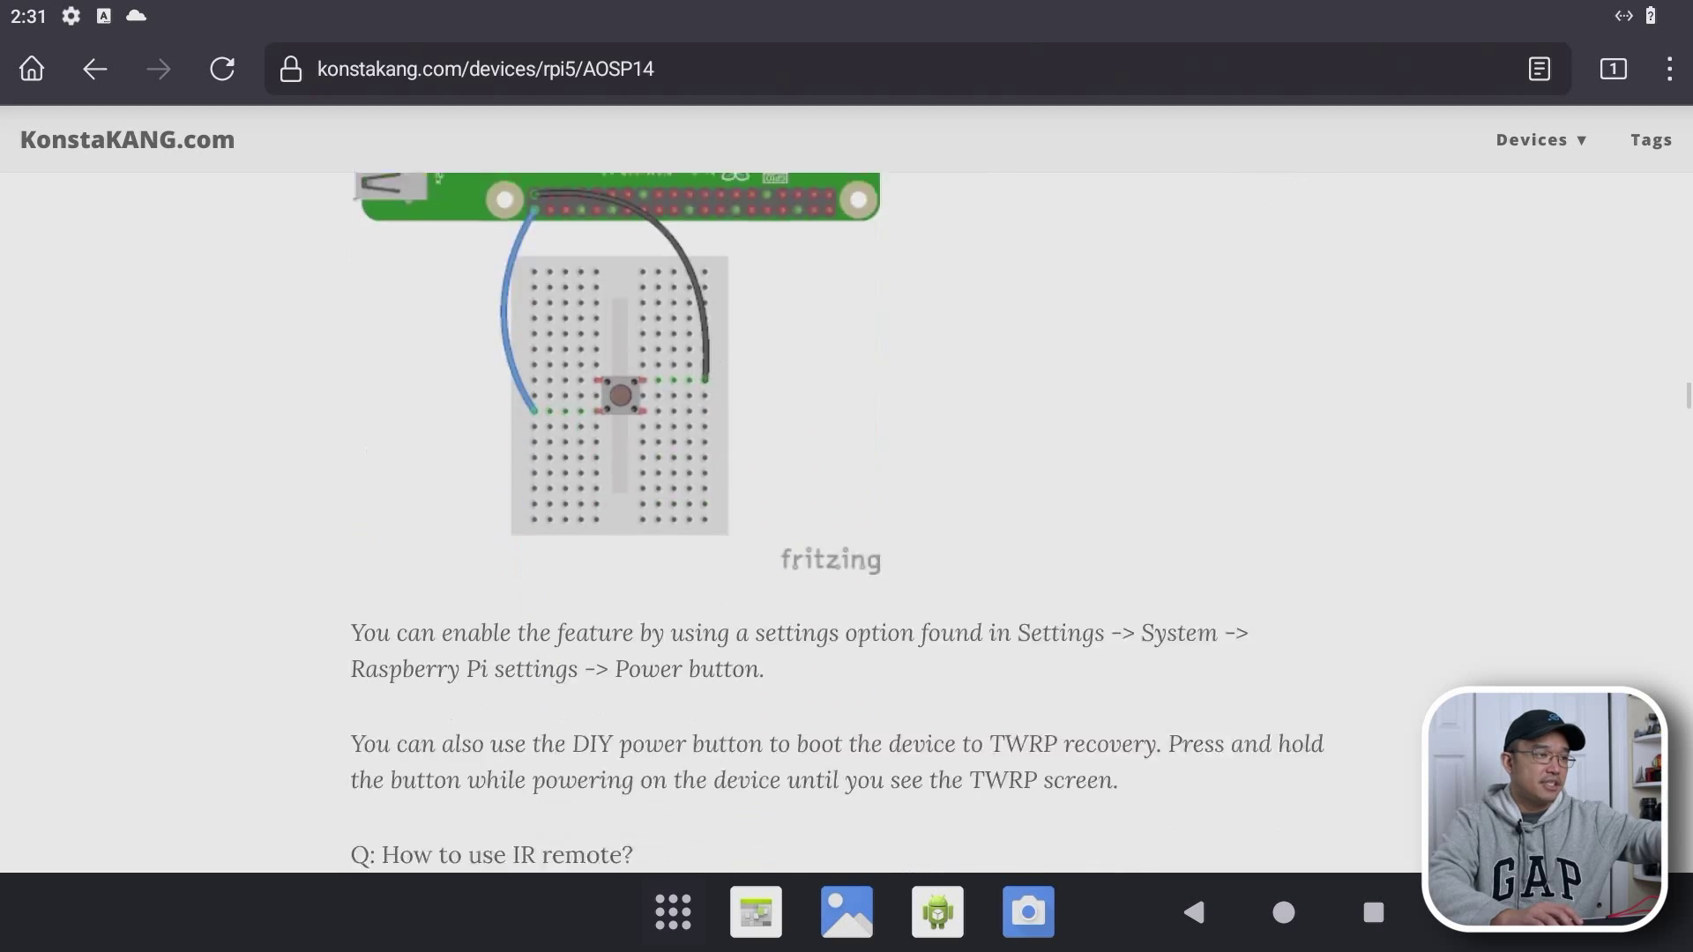
scroll(846, 522, down, 1)
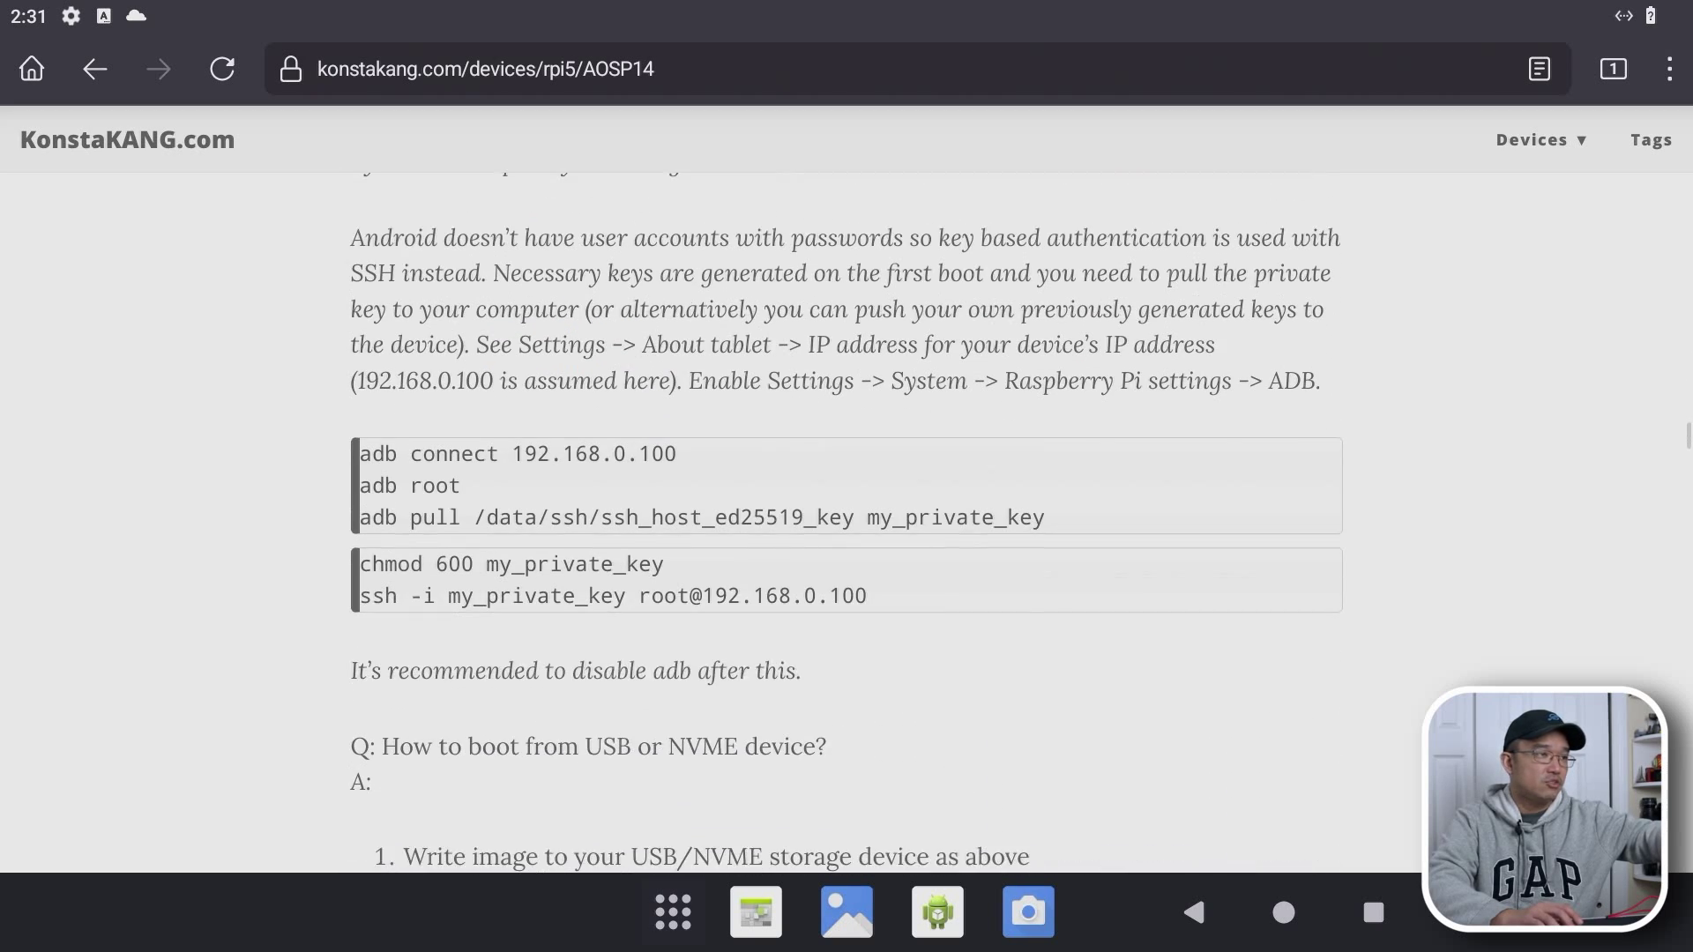
scroll(846, 522, down, 10)
scroll(846, 522, up, 5)
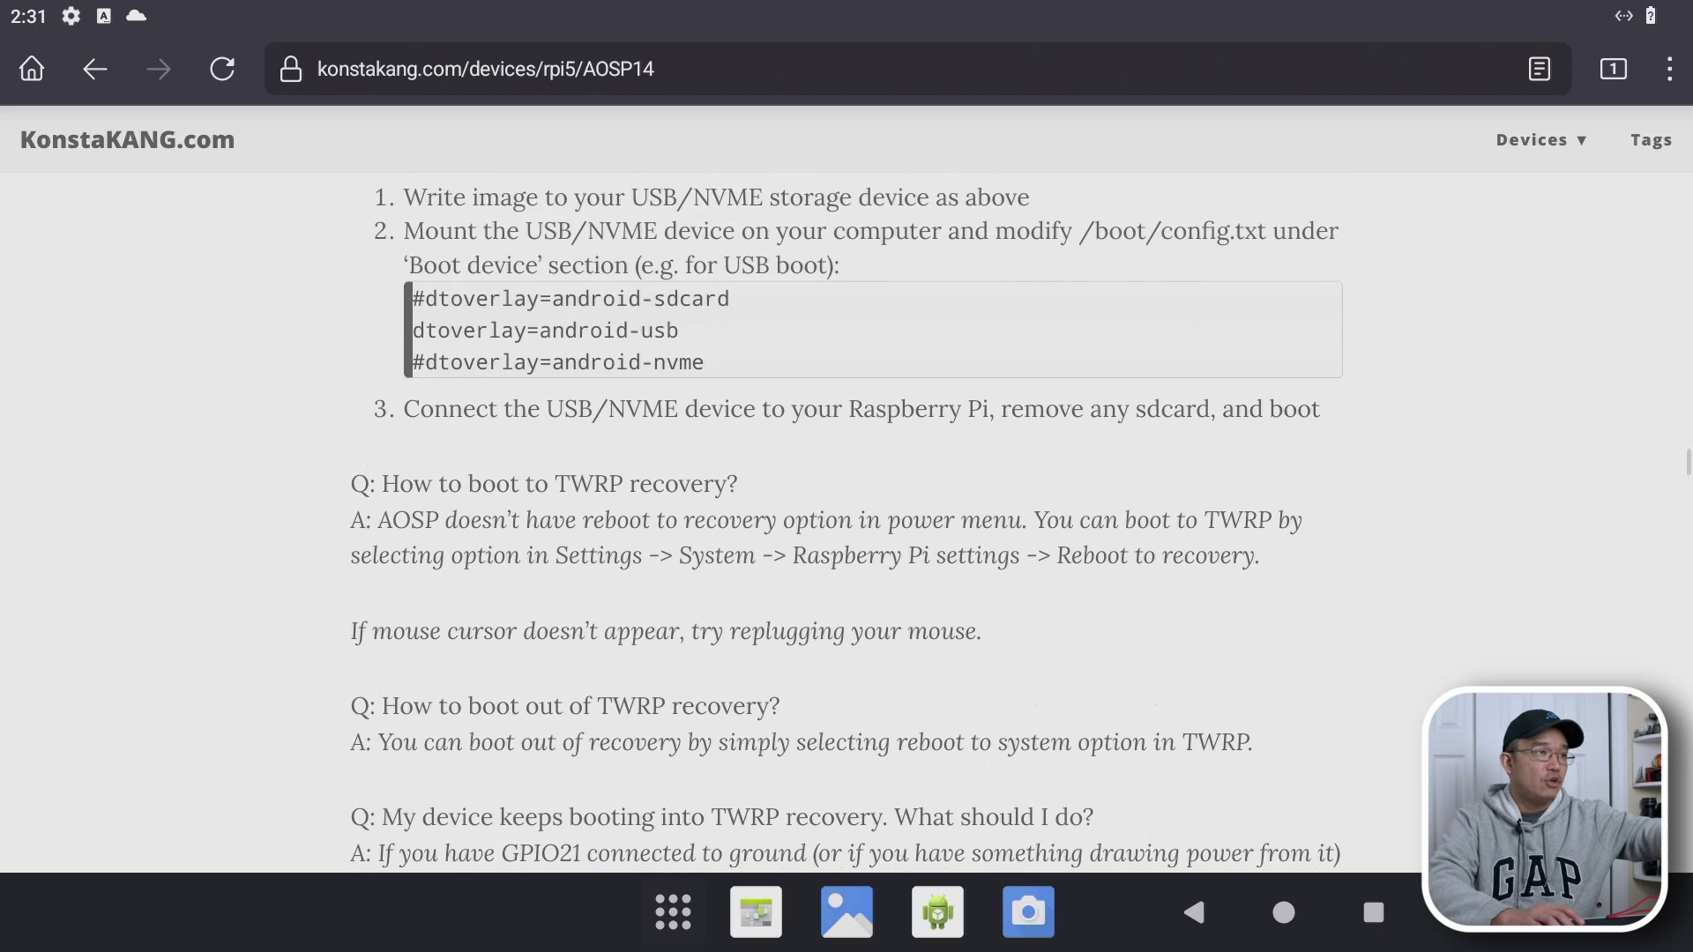
scroll(847, 522, up, 1)
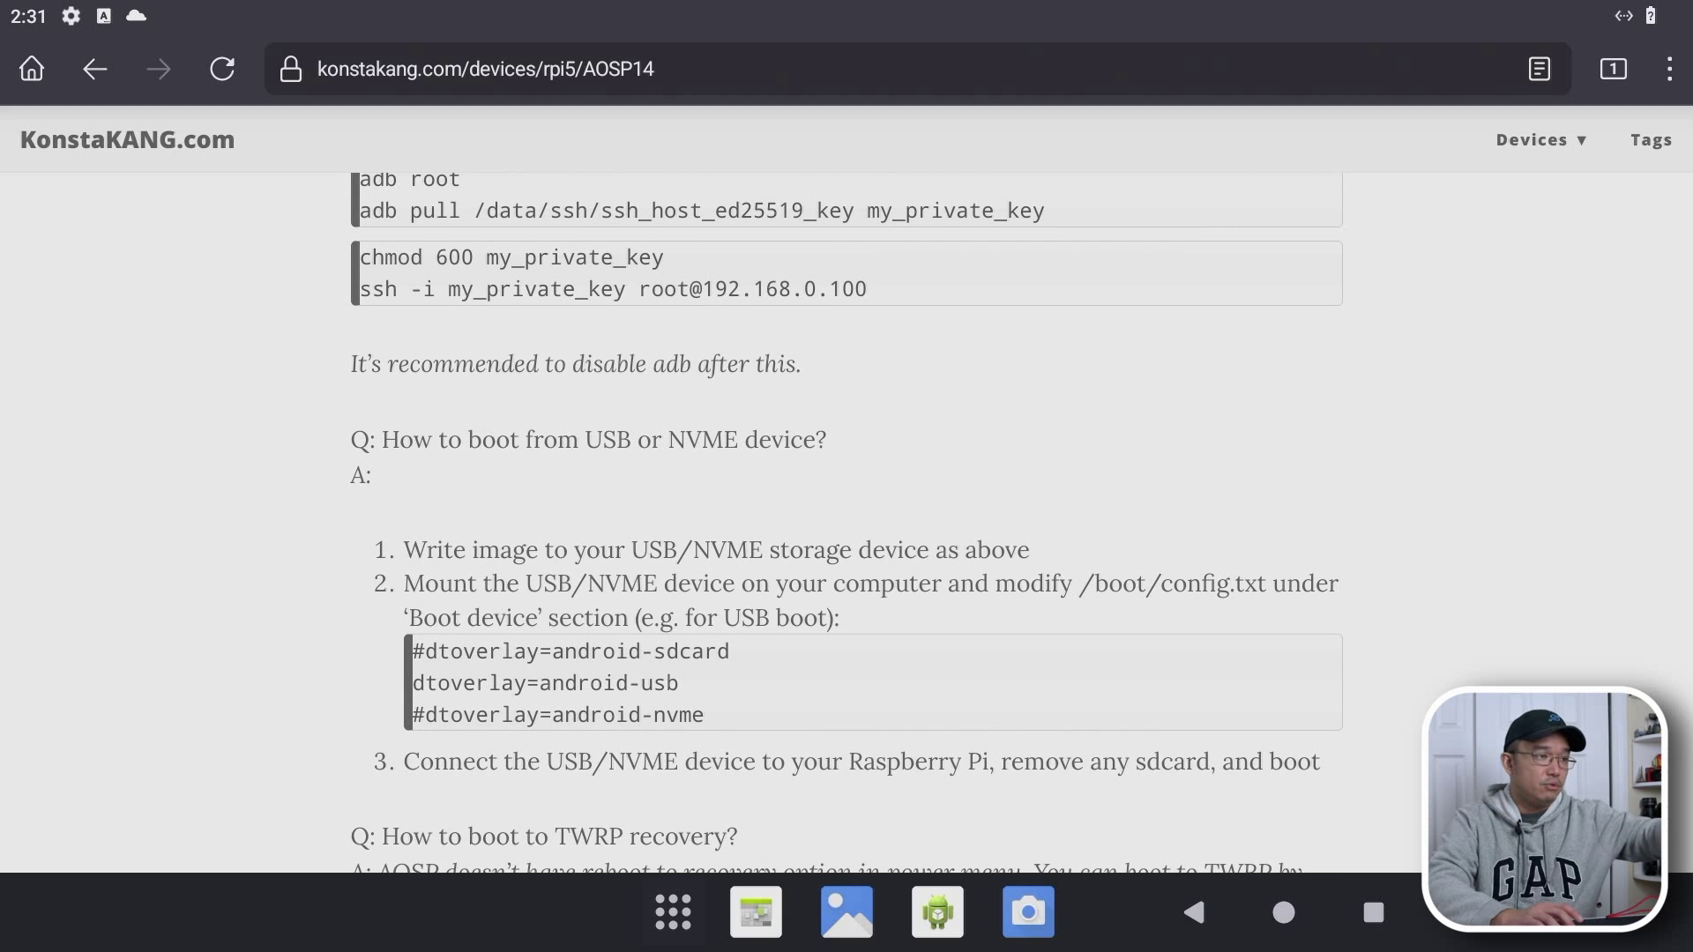
scroll(846, 522, down, 6)
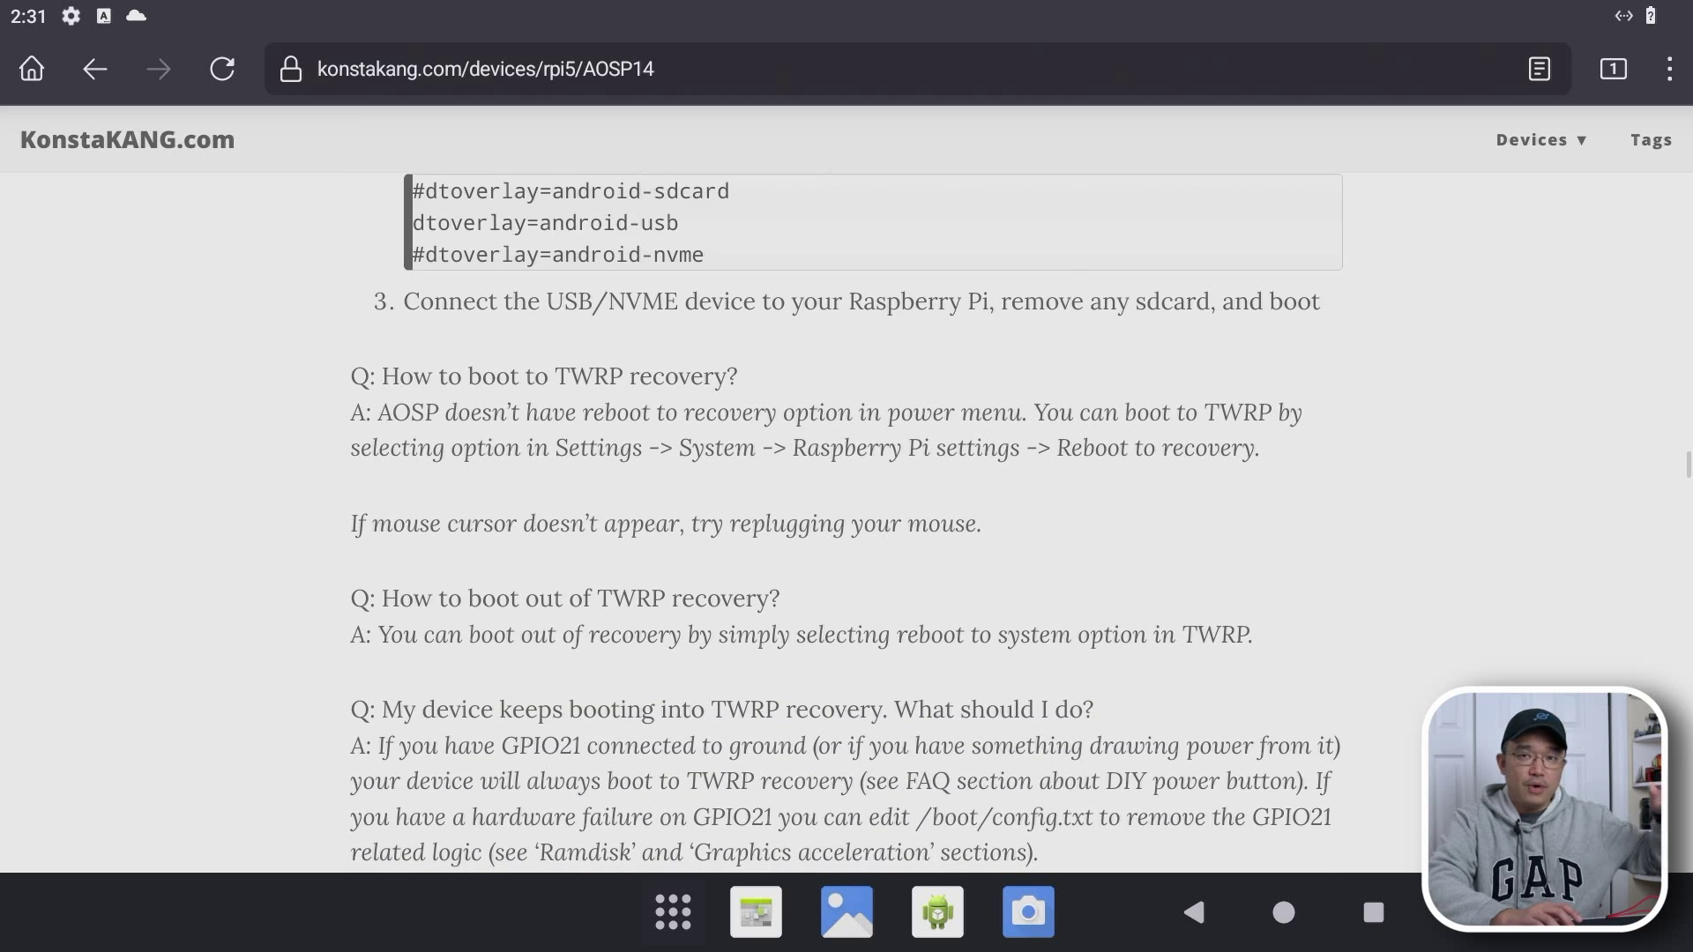
scroll(846, 522, down, 5)
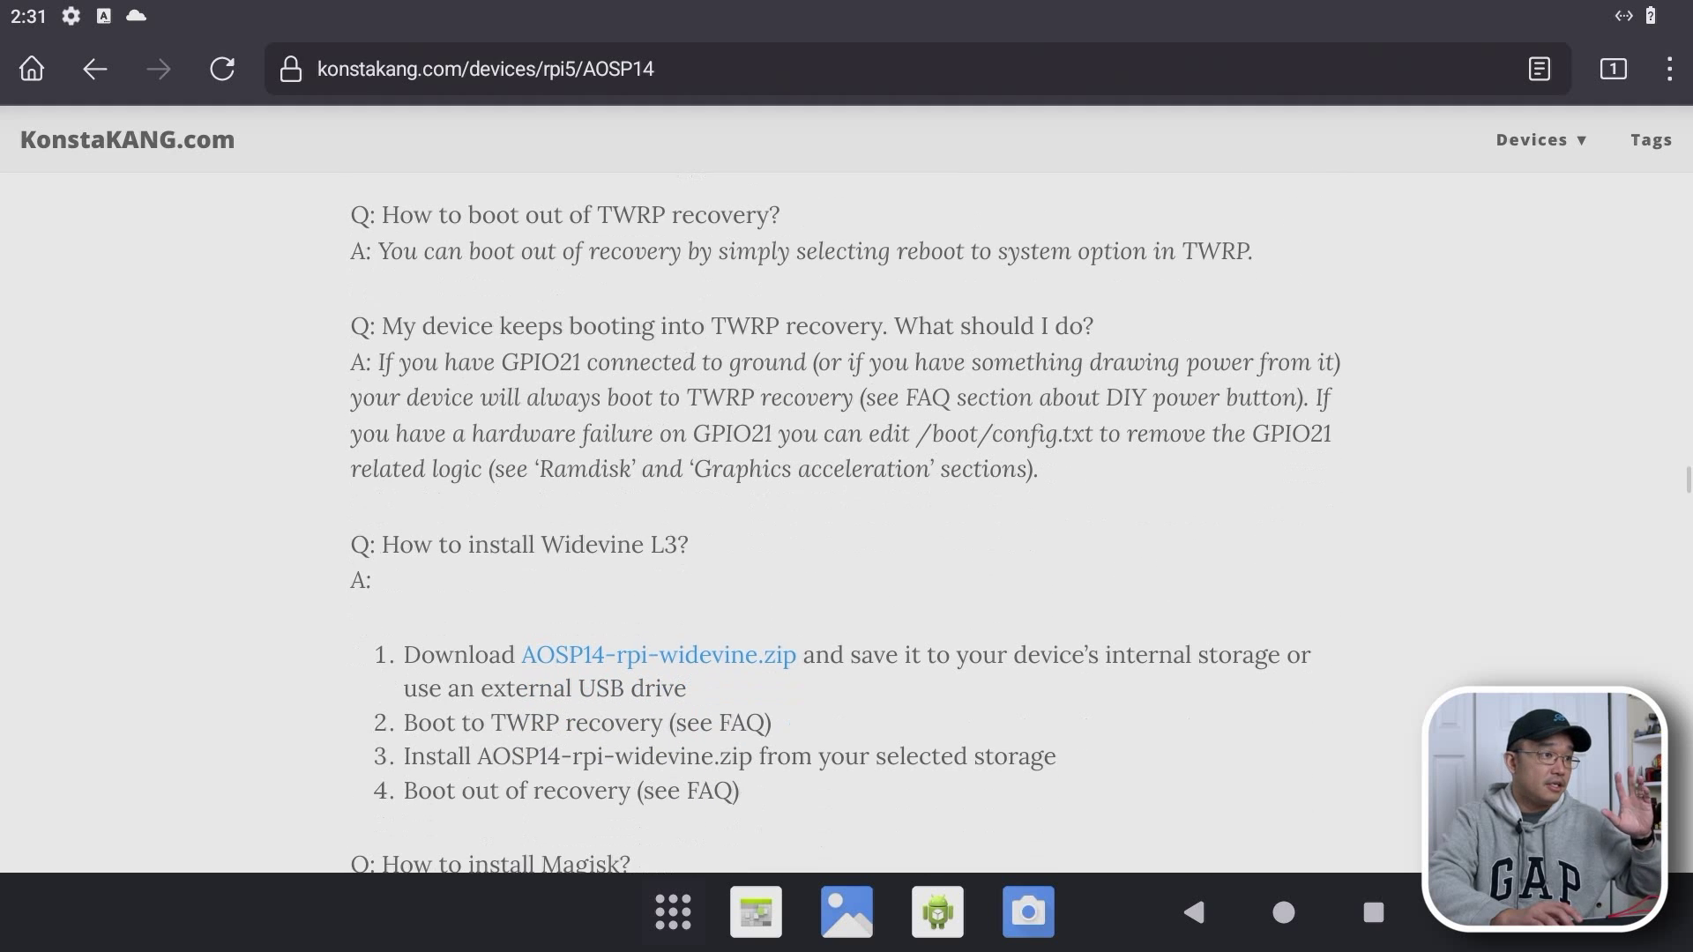
scroll(846, 521, down, 2)
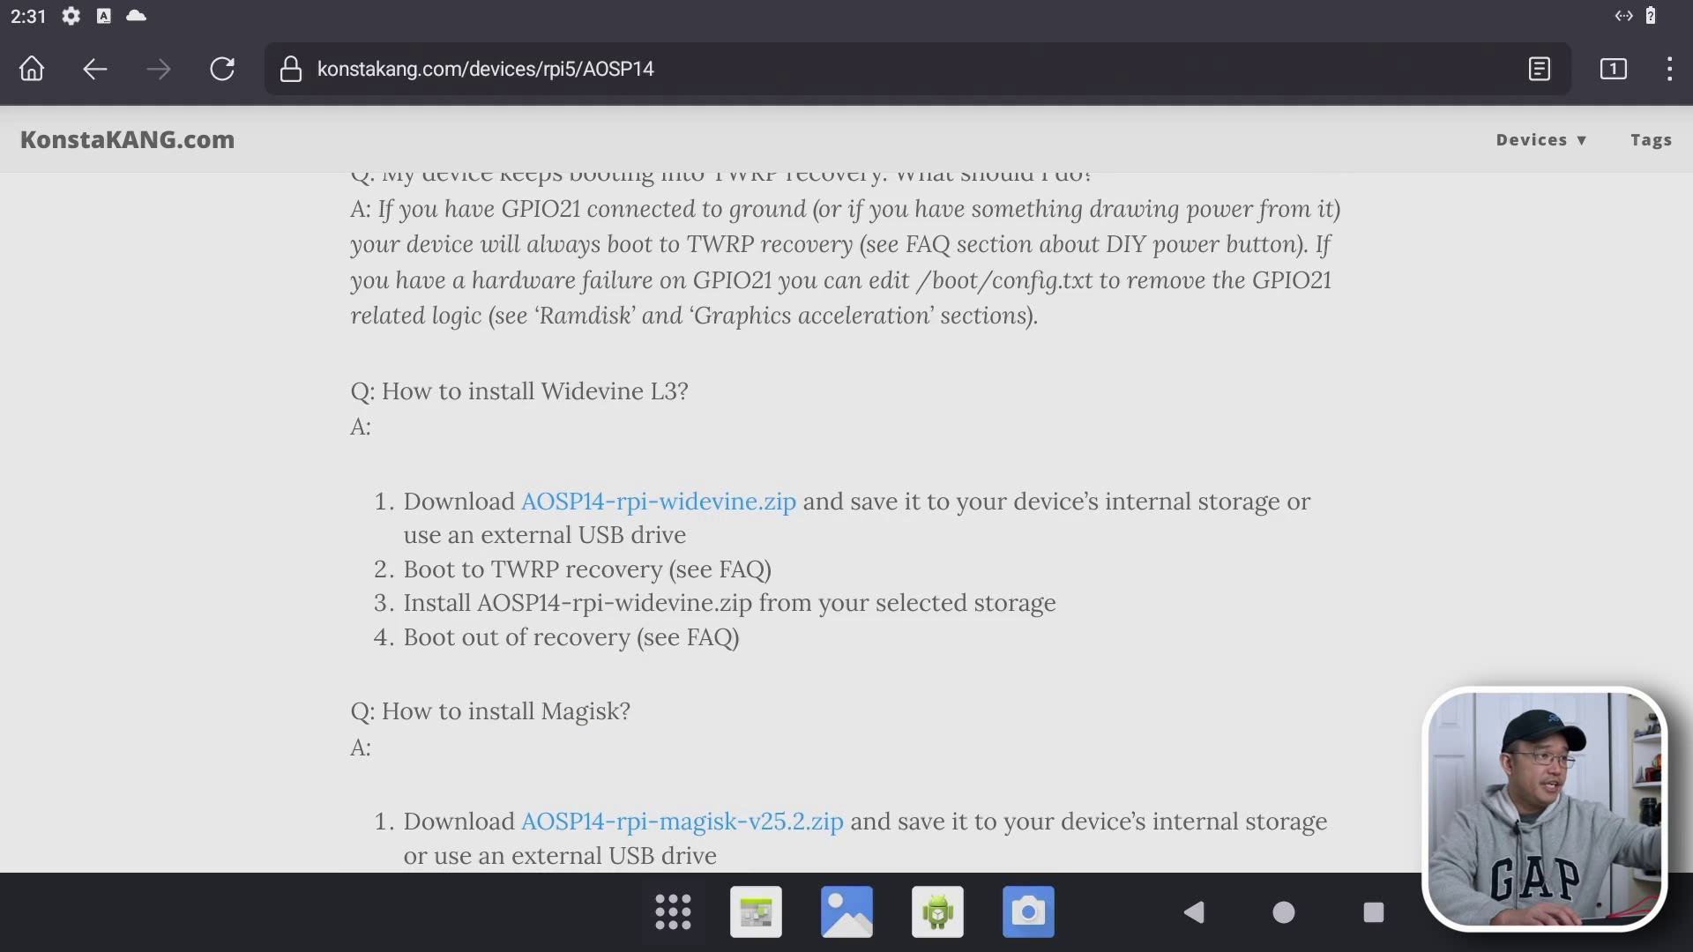
scroll(846, 522, down, 1)
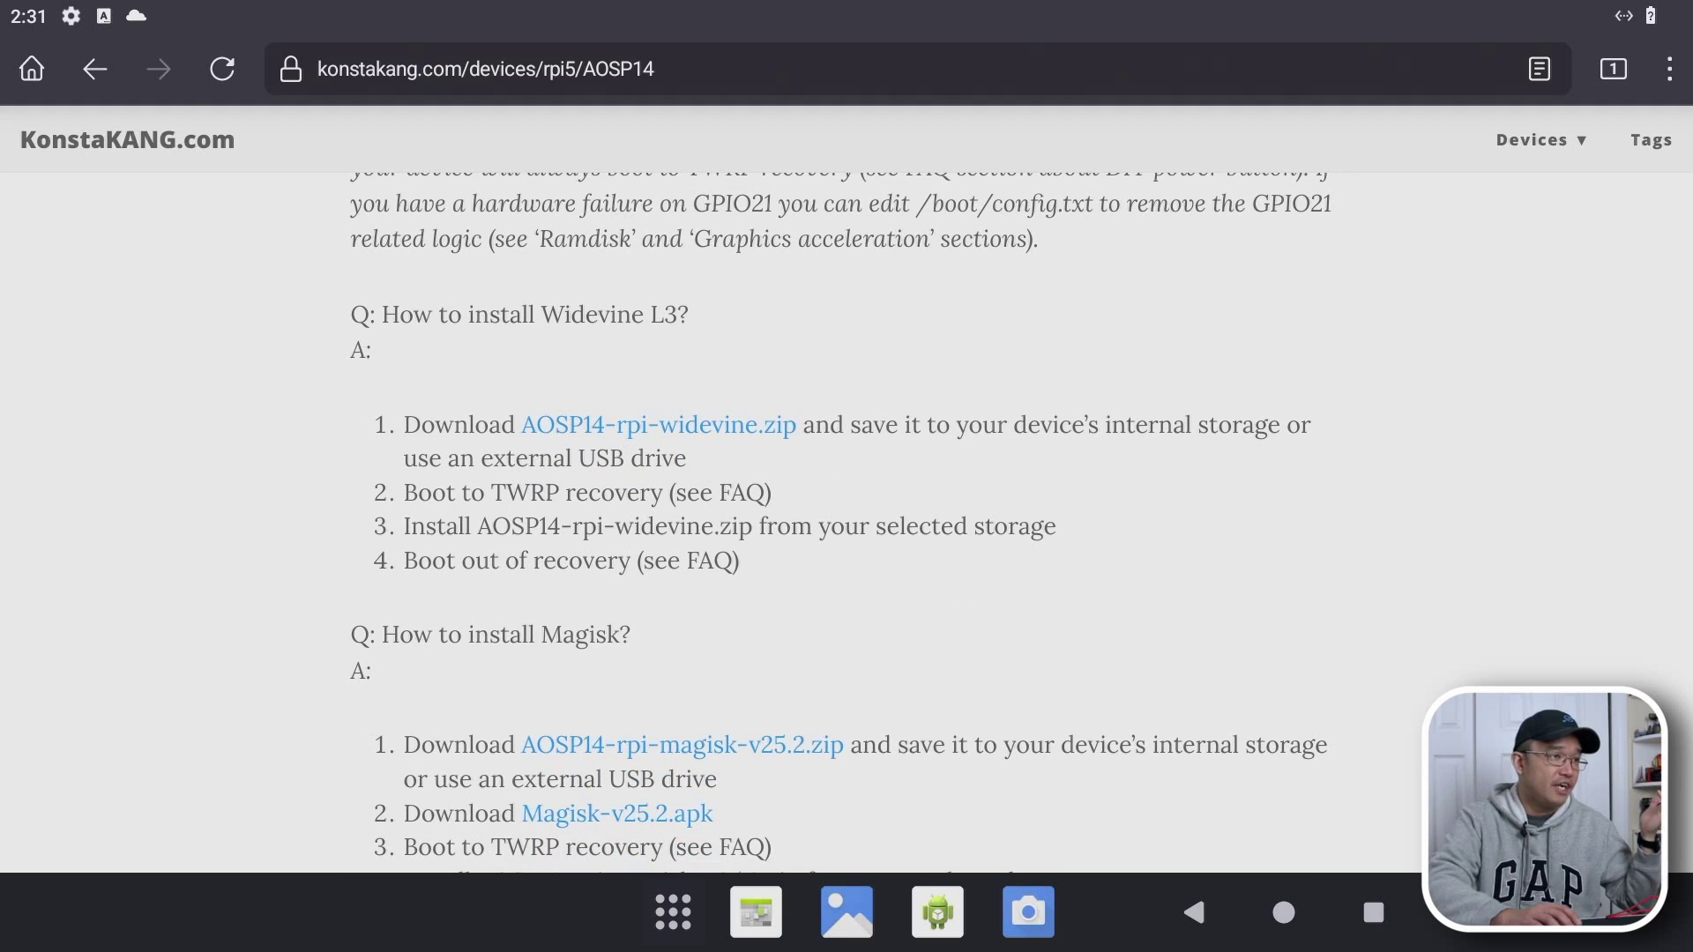
scroll(847, 522, down, 3)
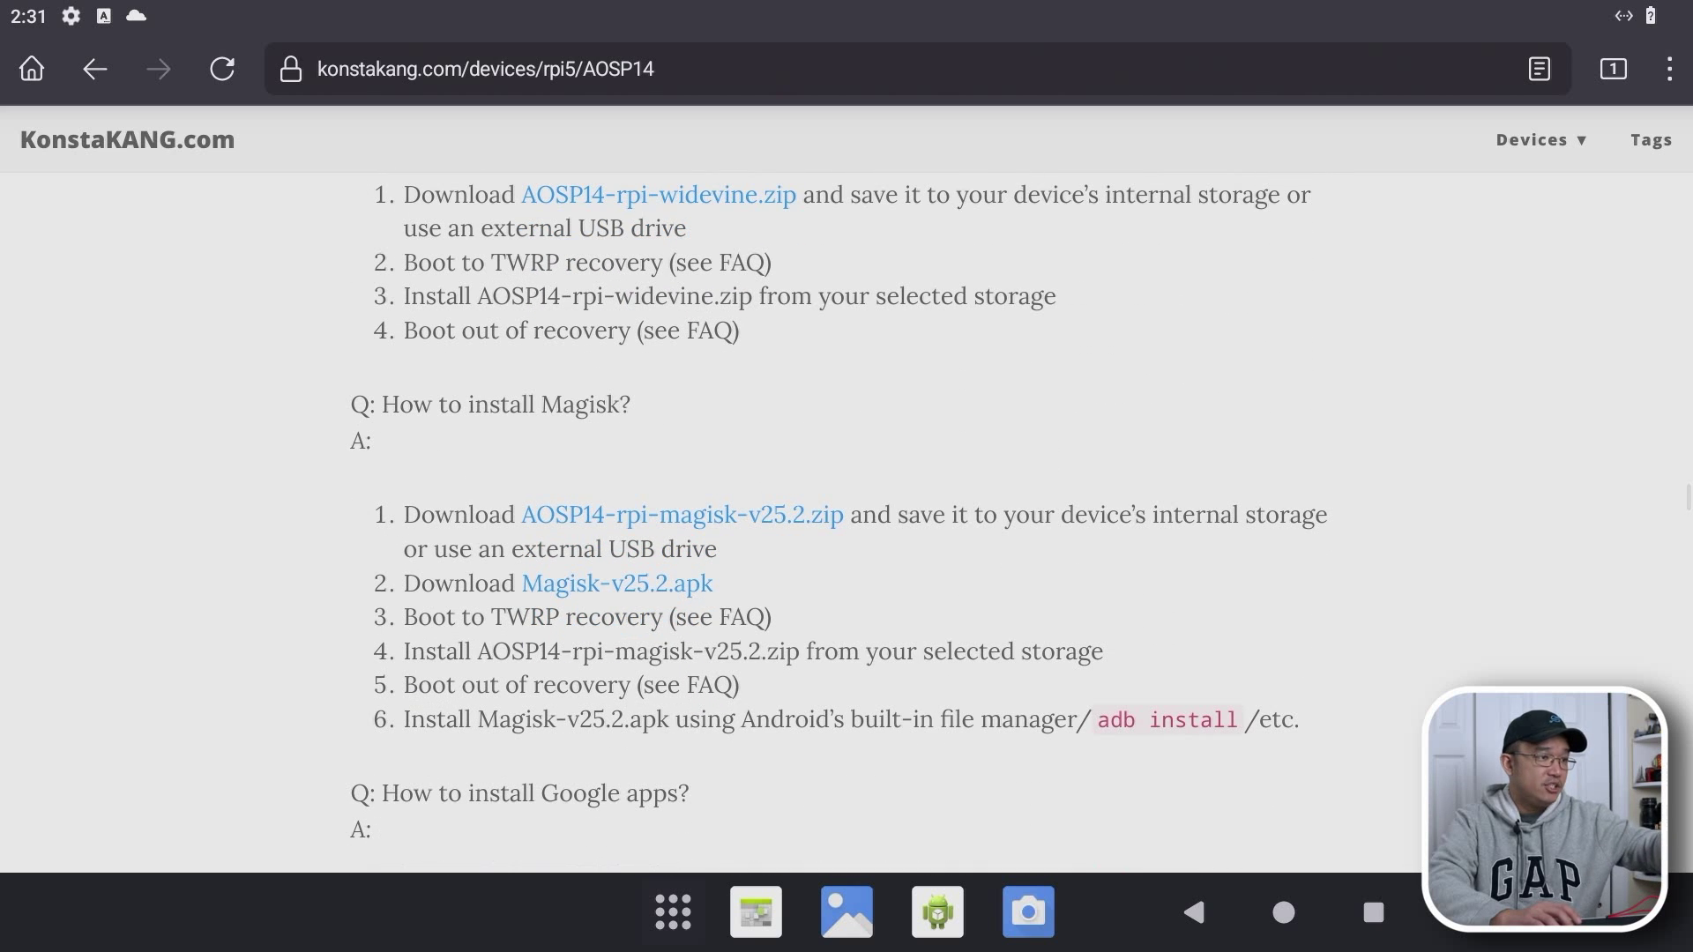
scroll(846, 522, down, 4)
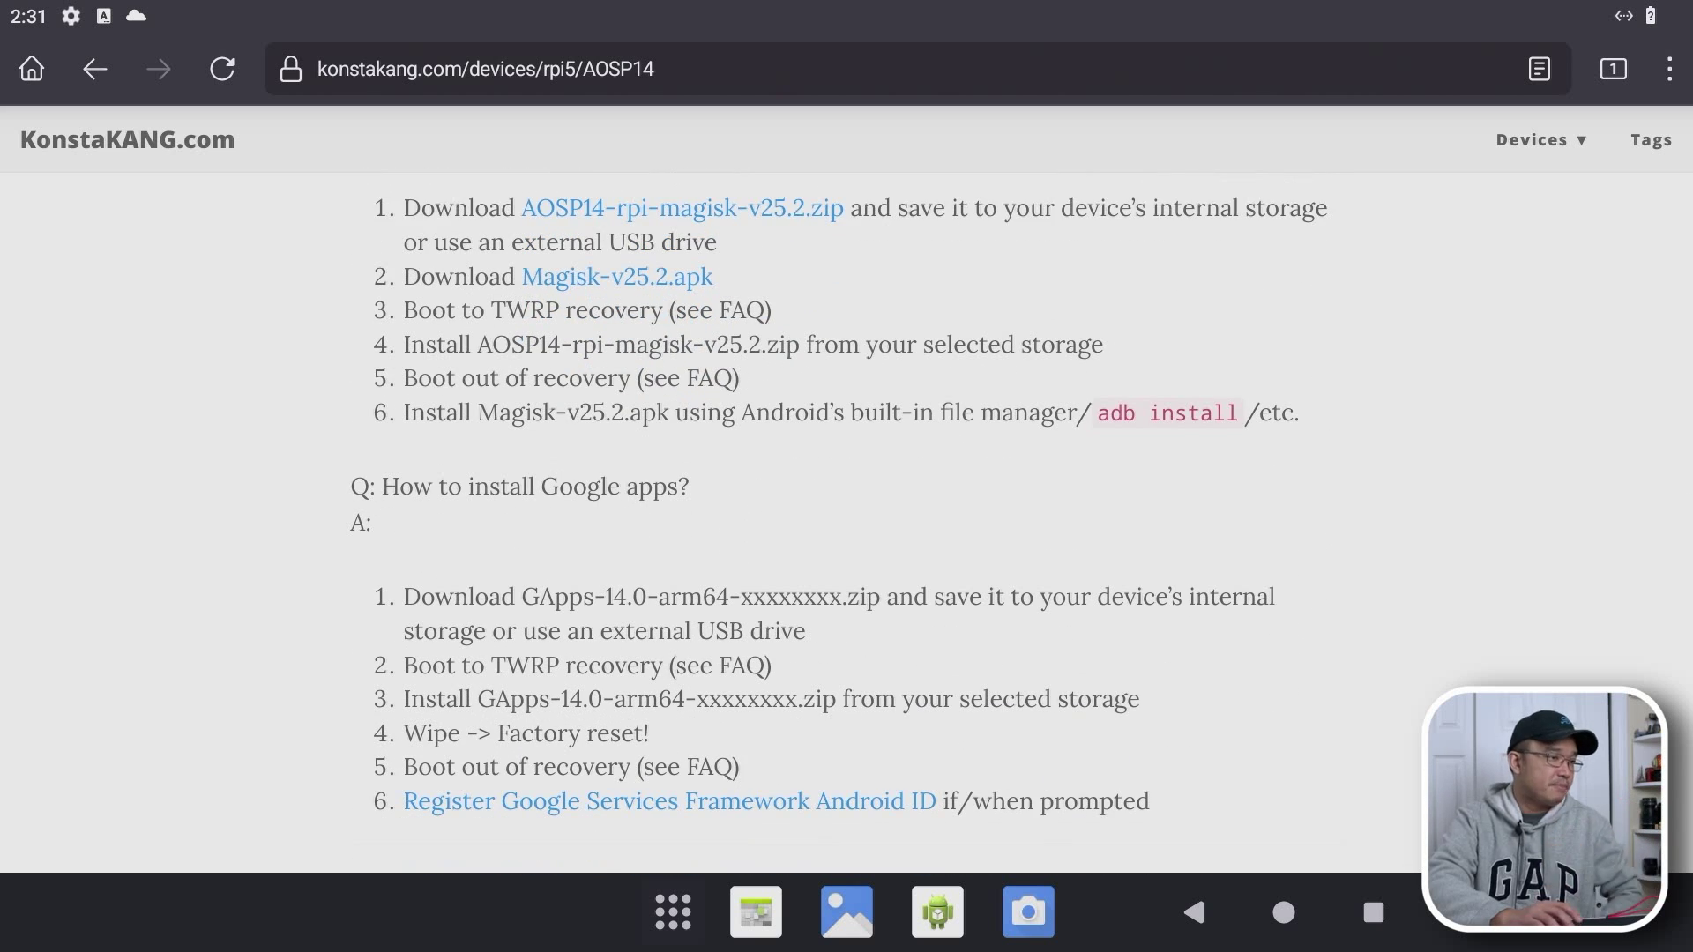
scroll(846, 522, down, 4)
scroll(847, 522, up, 6)
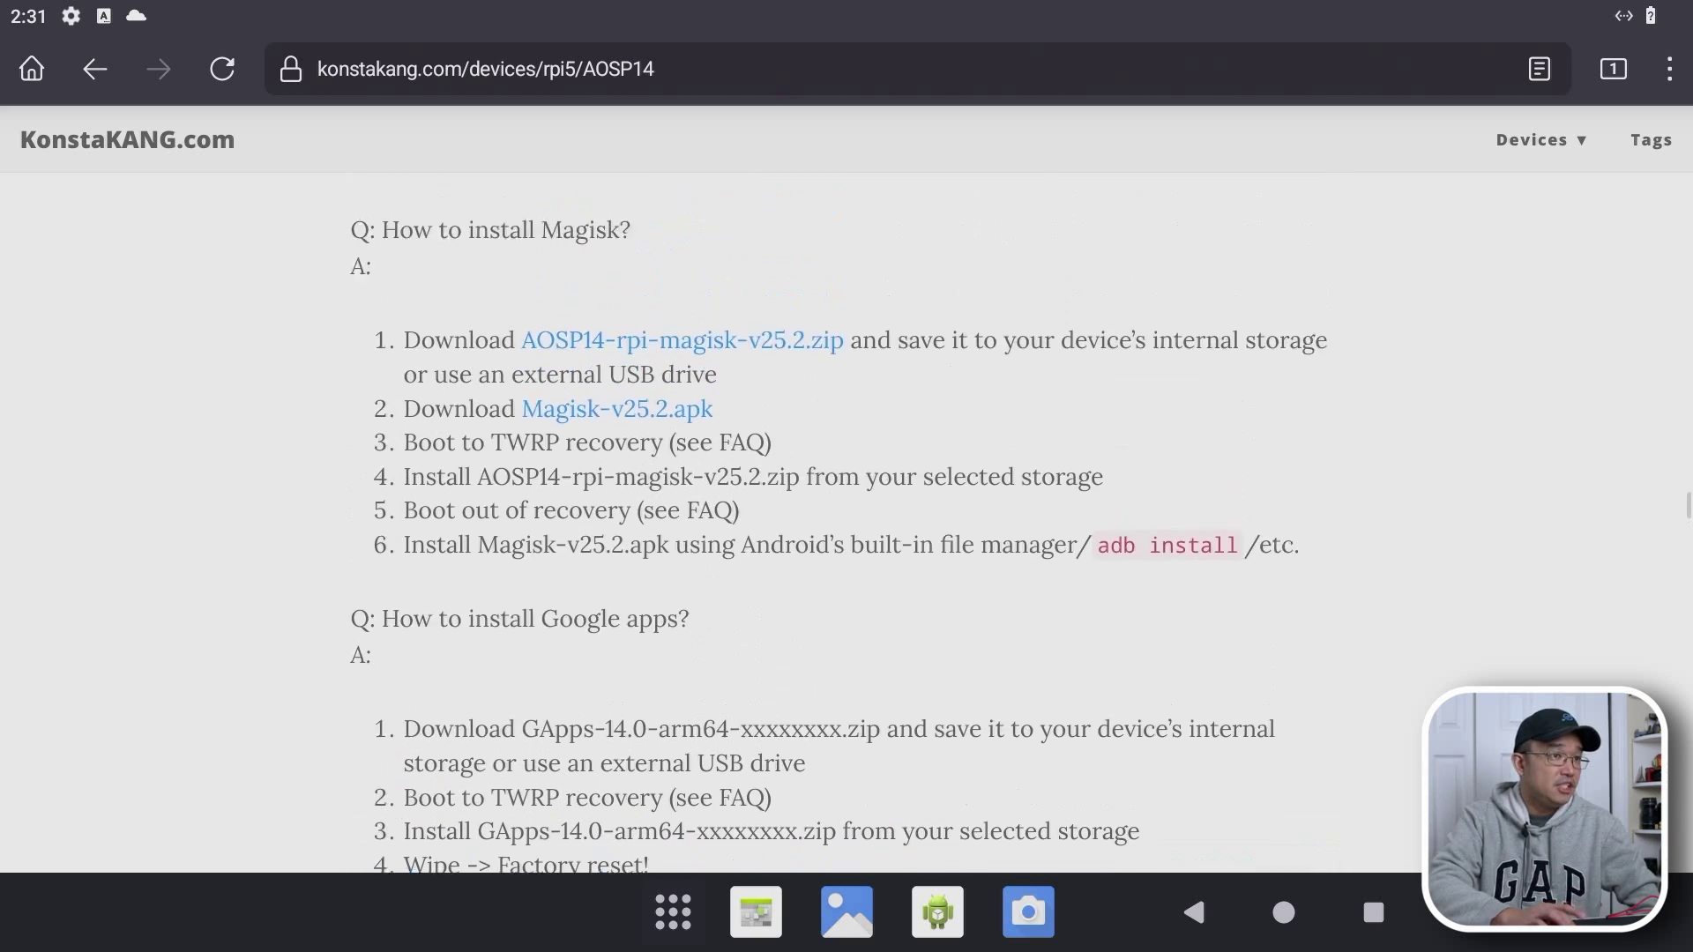
scroll(846, 522, up, 13)
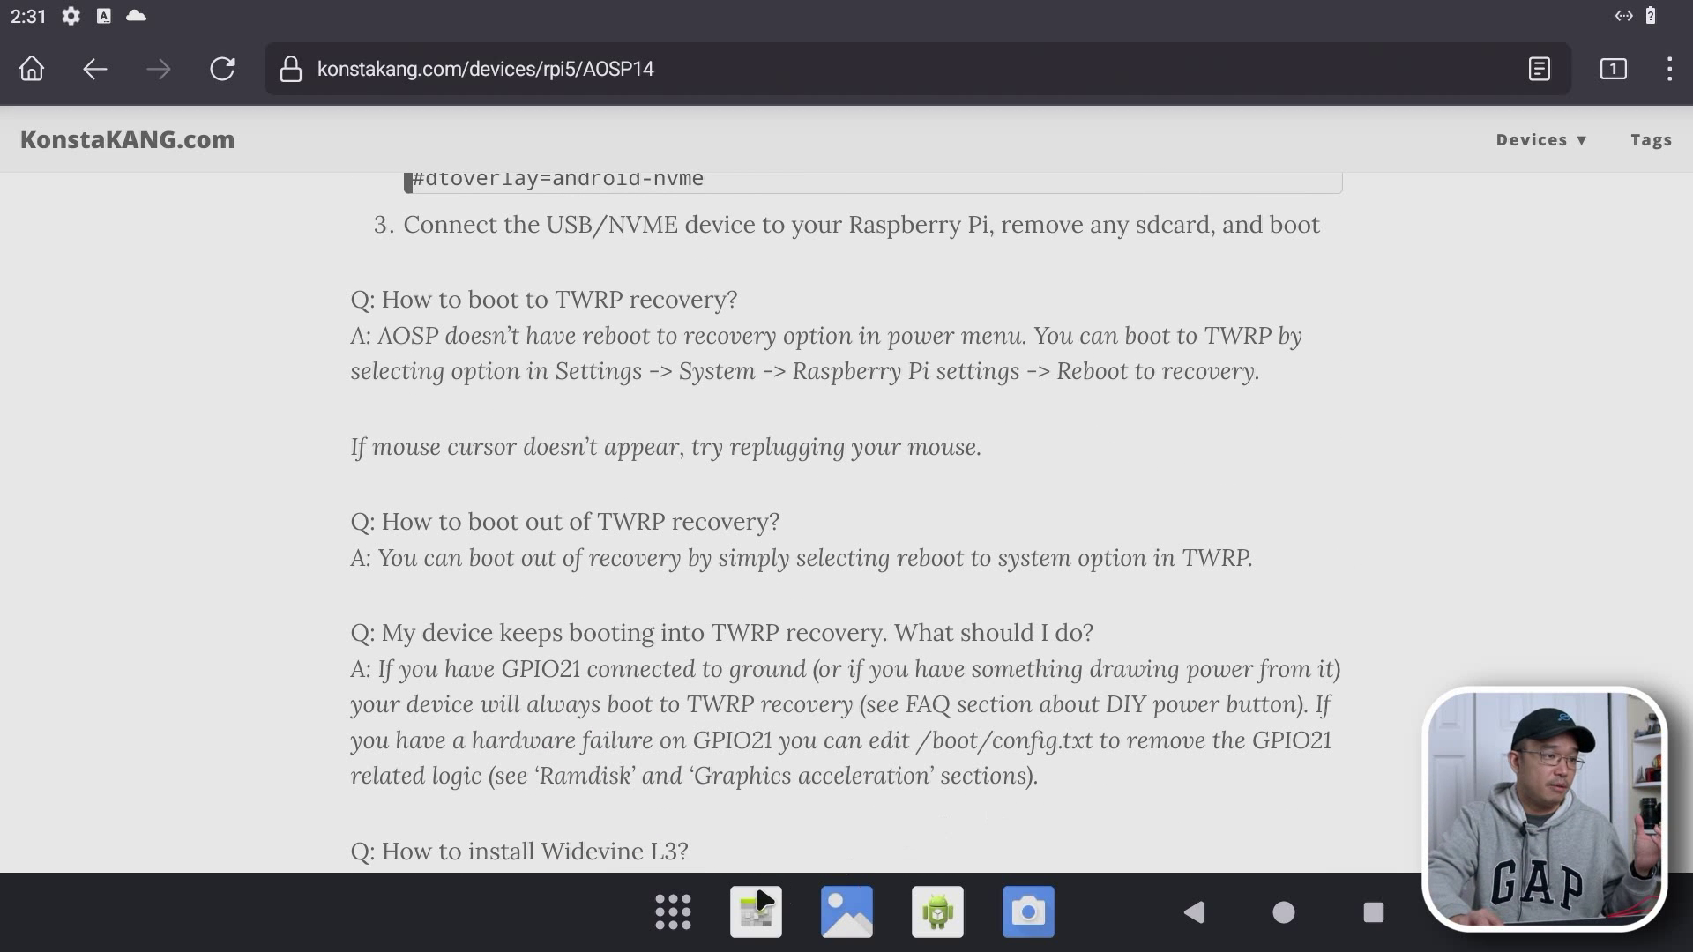
Open Settings and go to System > Raspberry Pi settings
click(673, 916)
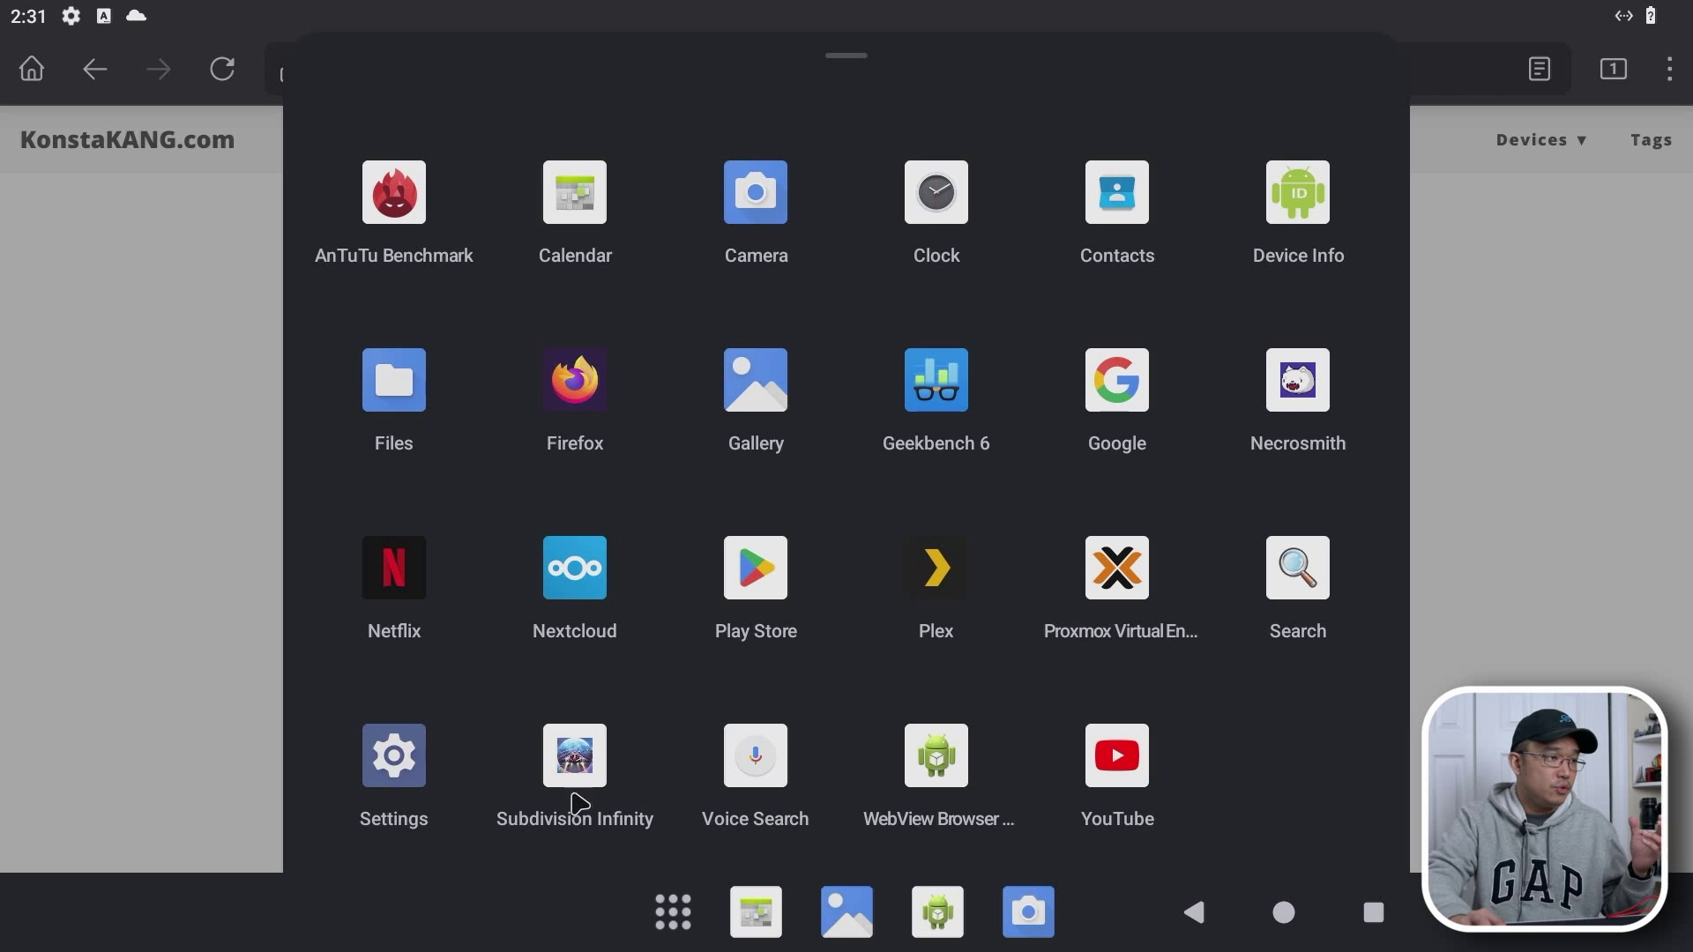
click(428, 786)
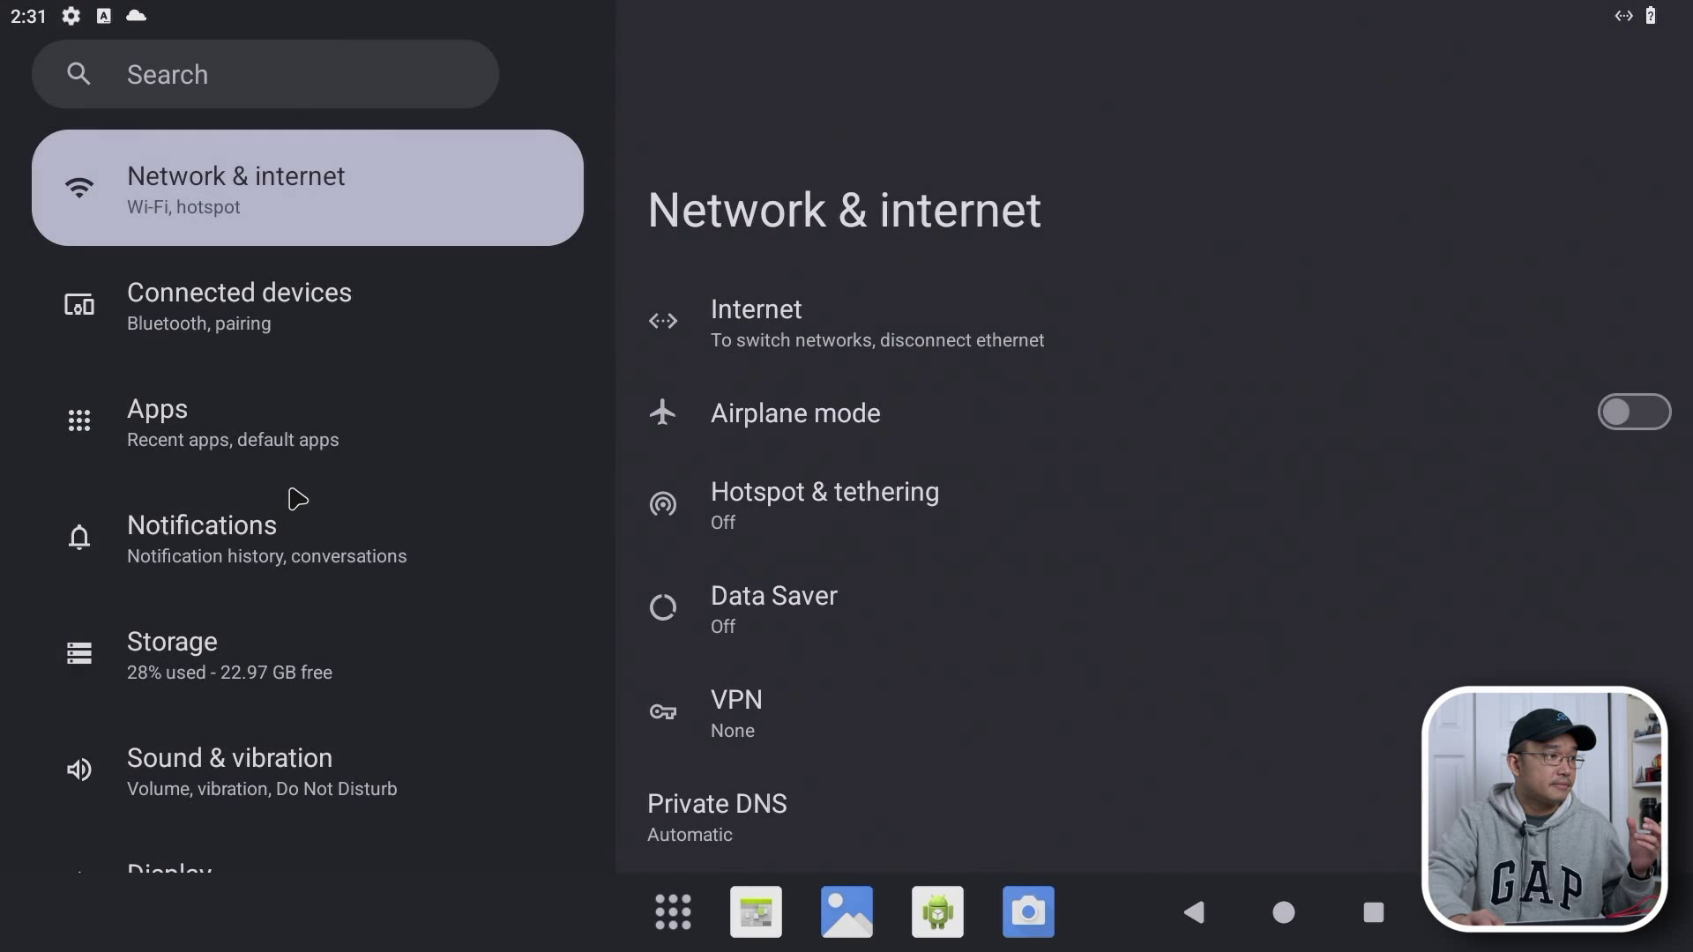
scroll(304, 511, down, 10)
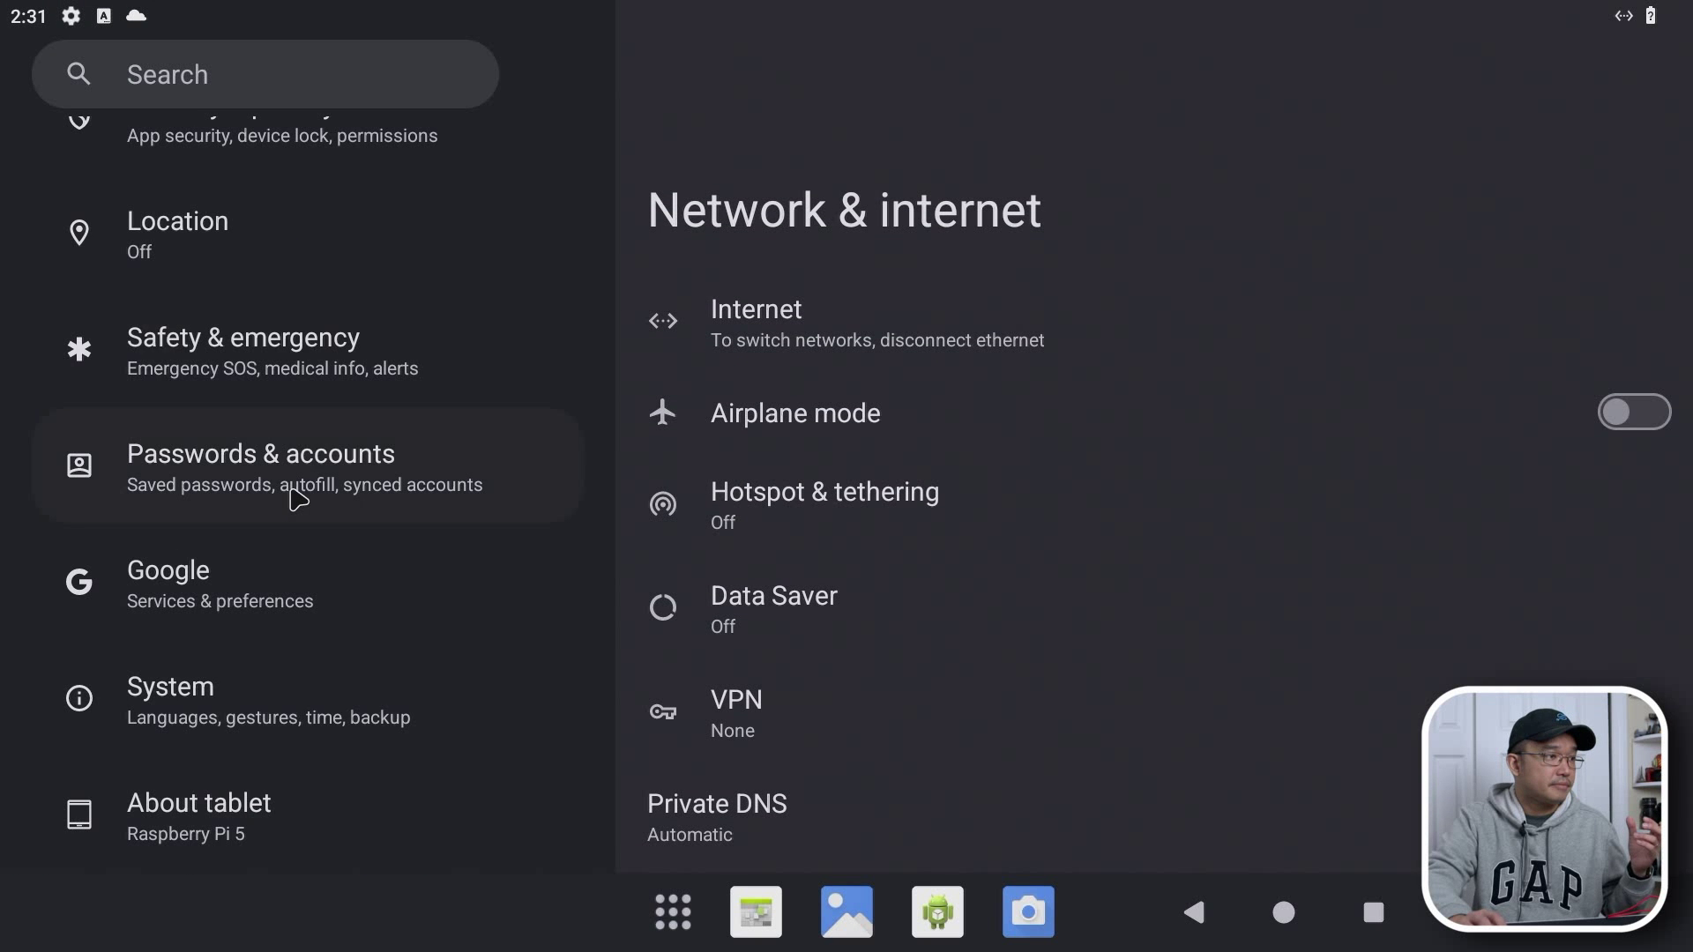
click(389, 742)
scroll(943, 630, down, 3)
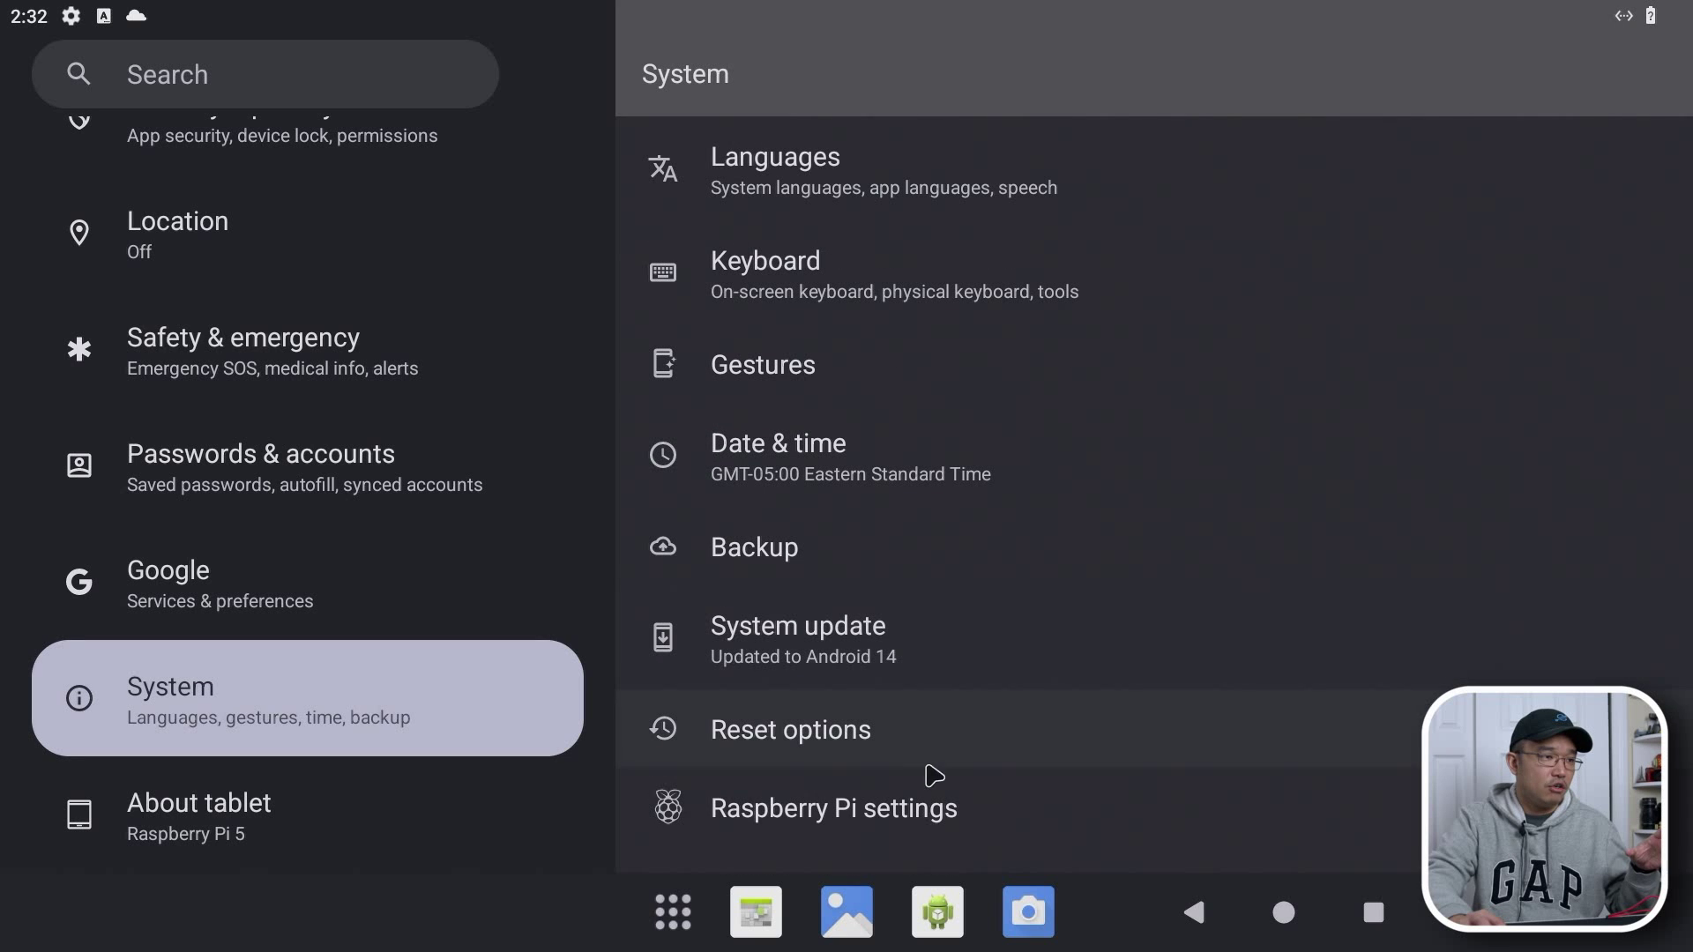
click(935, 812)
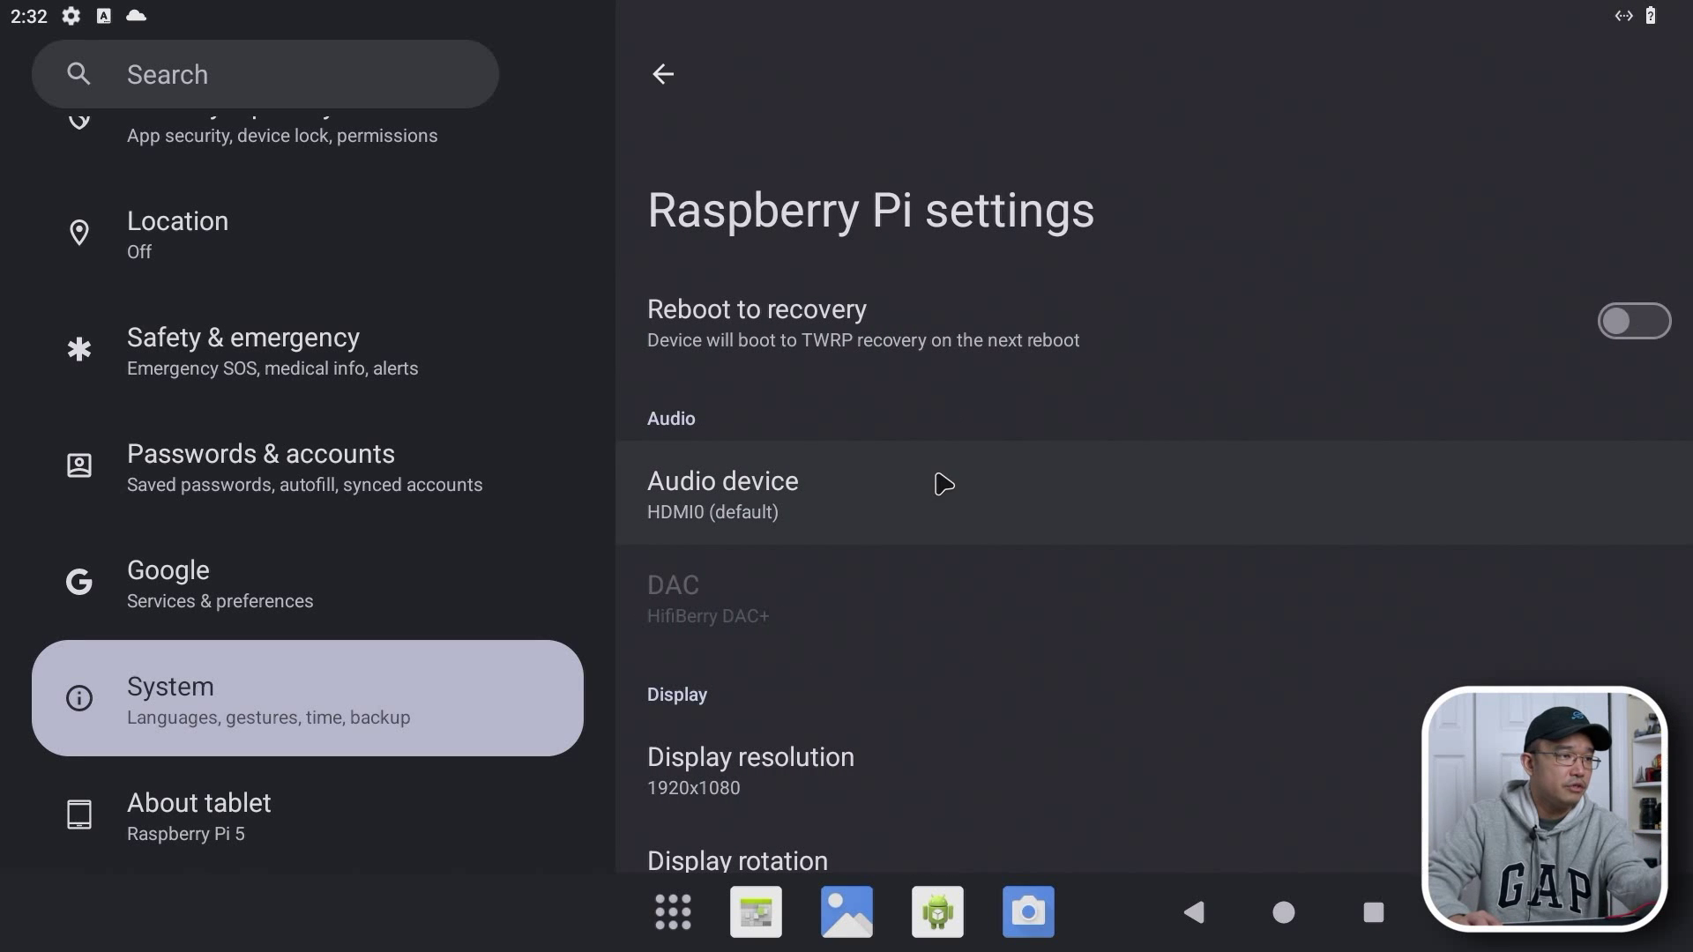
Review the Overclock options, leaving maximum CPU frequency at 2400 MHz
scroll(941, 482, down, 3)
scroll(851, 586, down, 5)
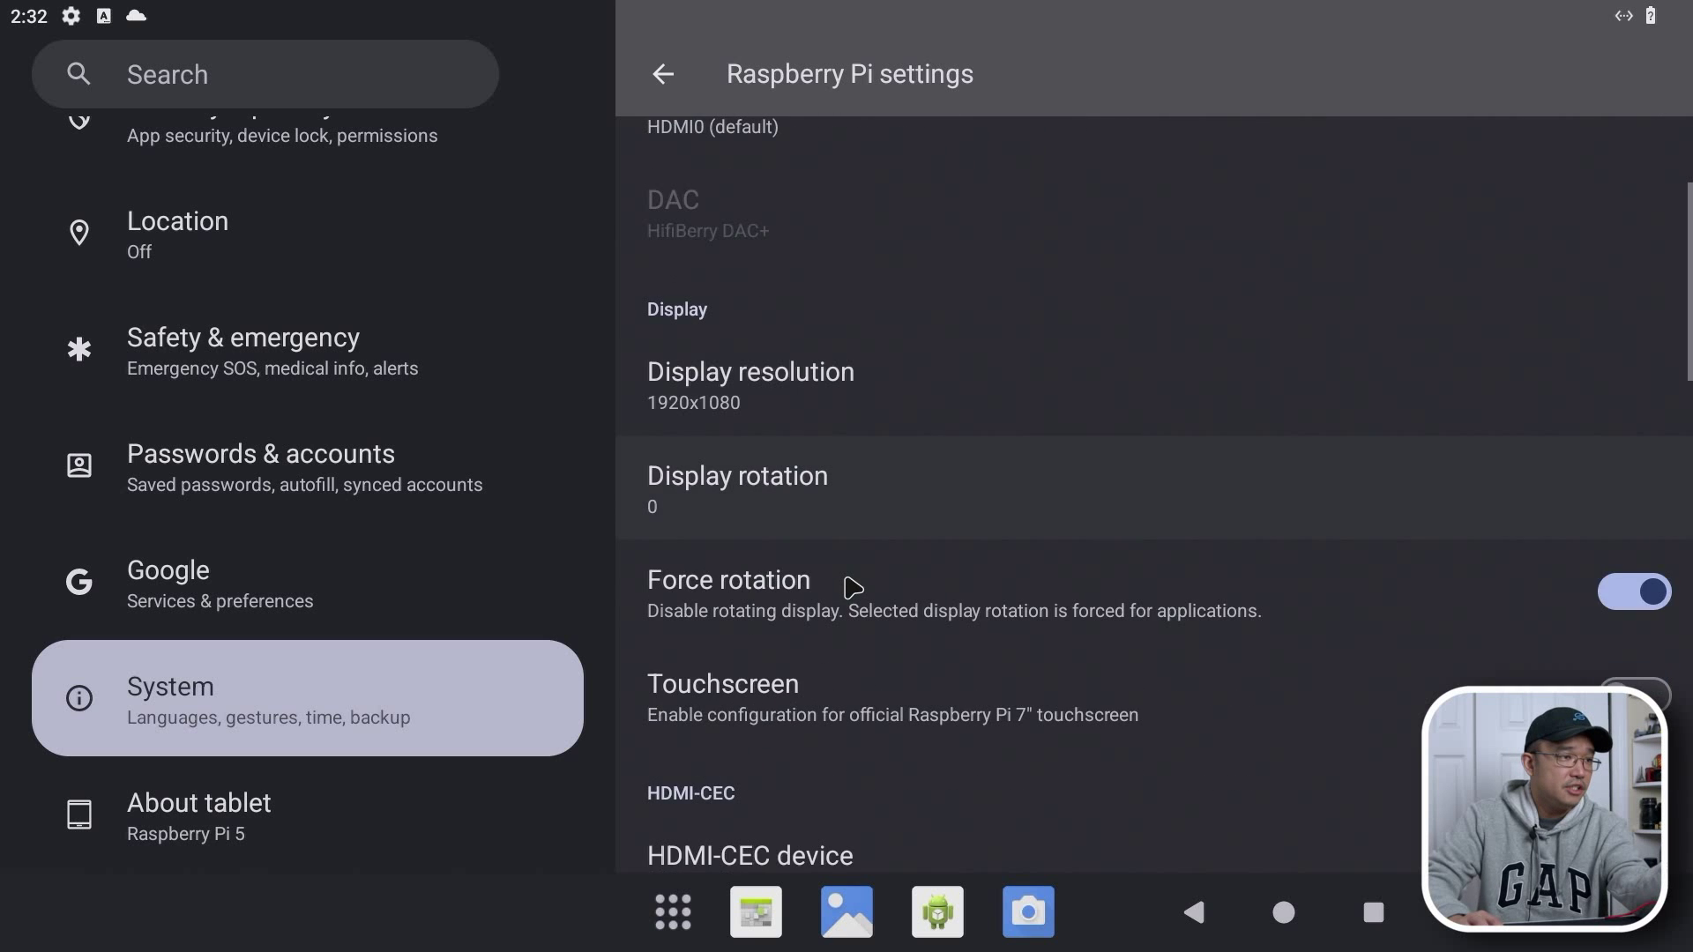
scroll(923, 743, down, 2)
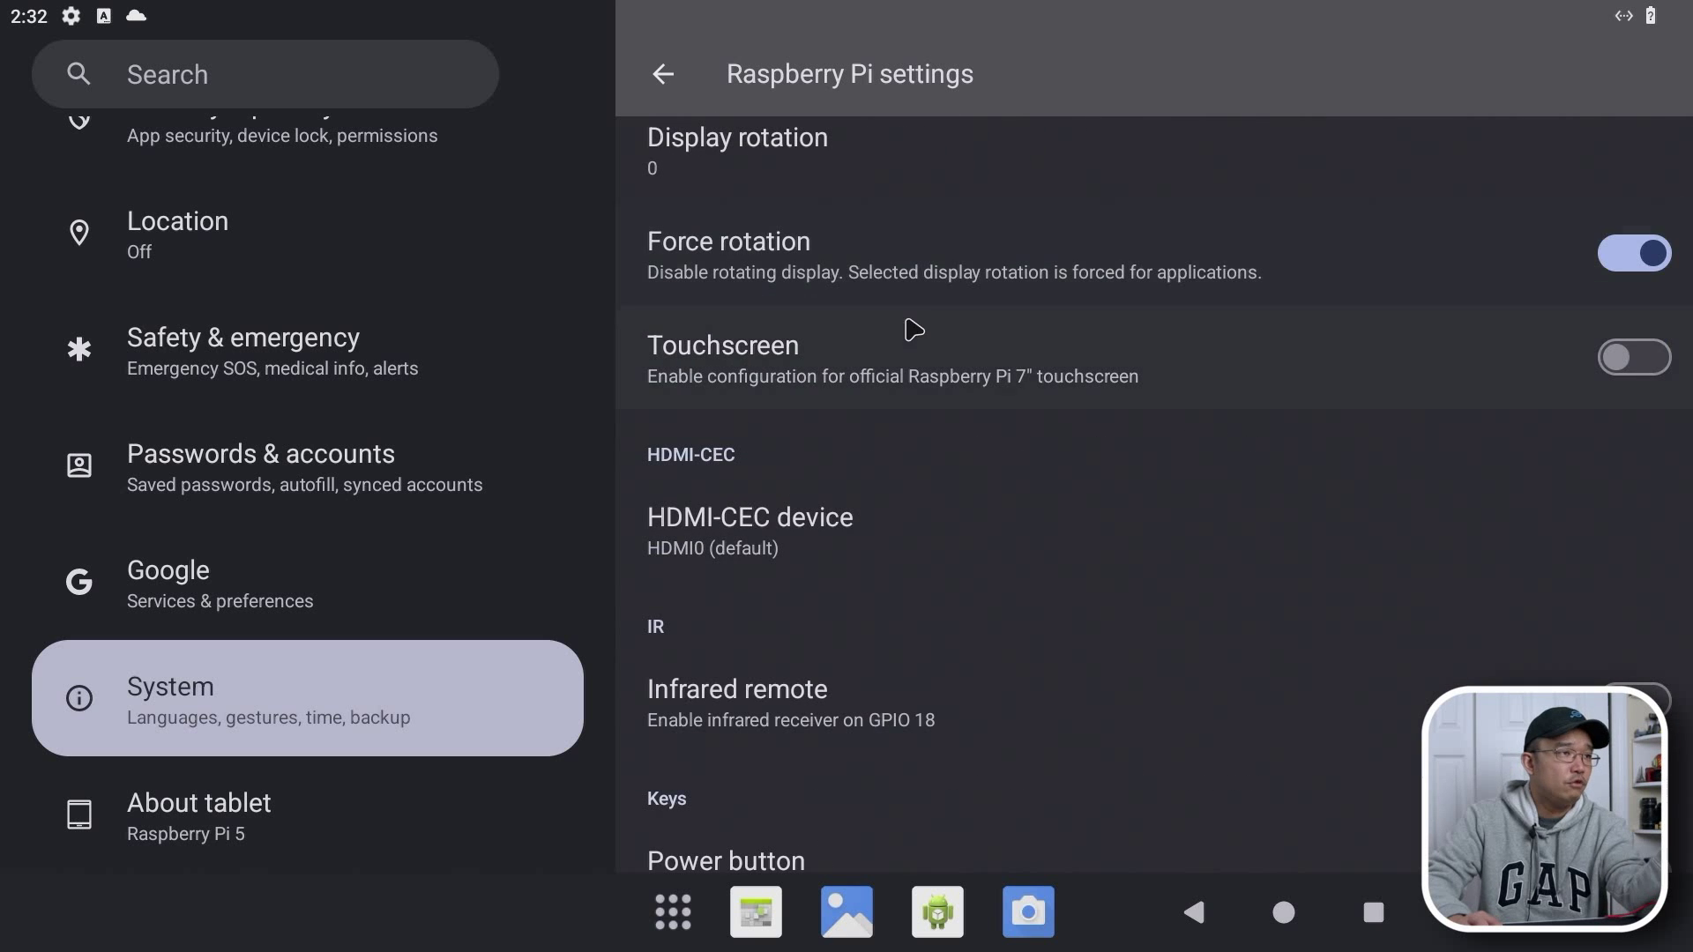
scroll(923, 414, down, 7)
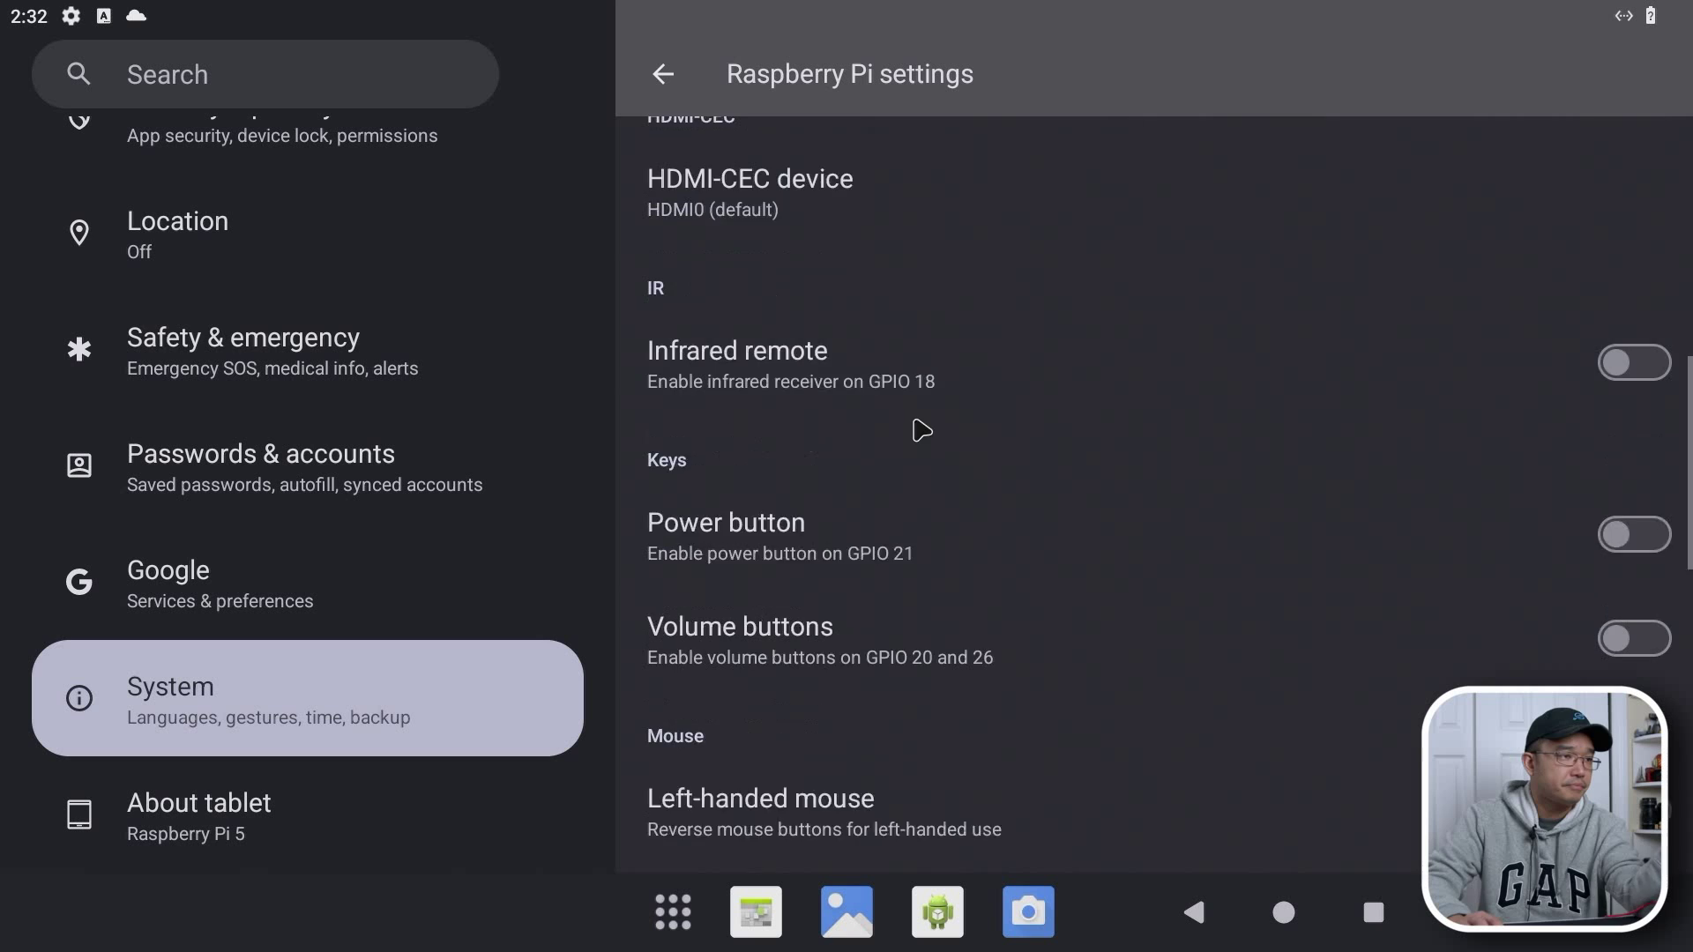
scroll(1146, 527, down, 3)
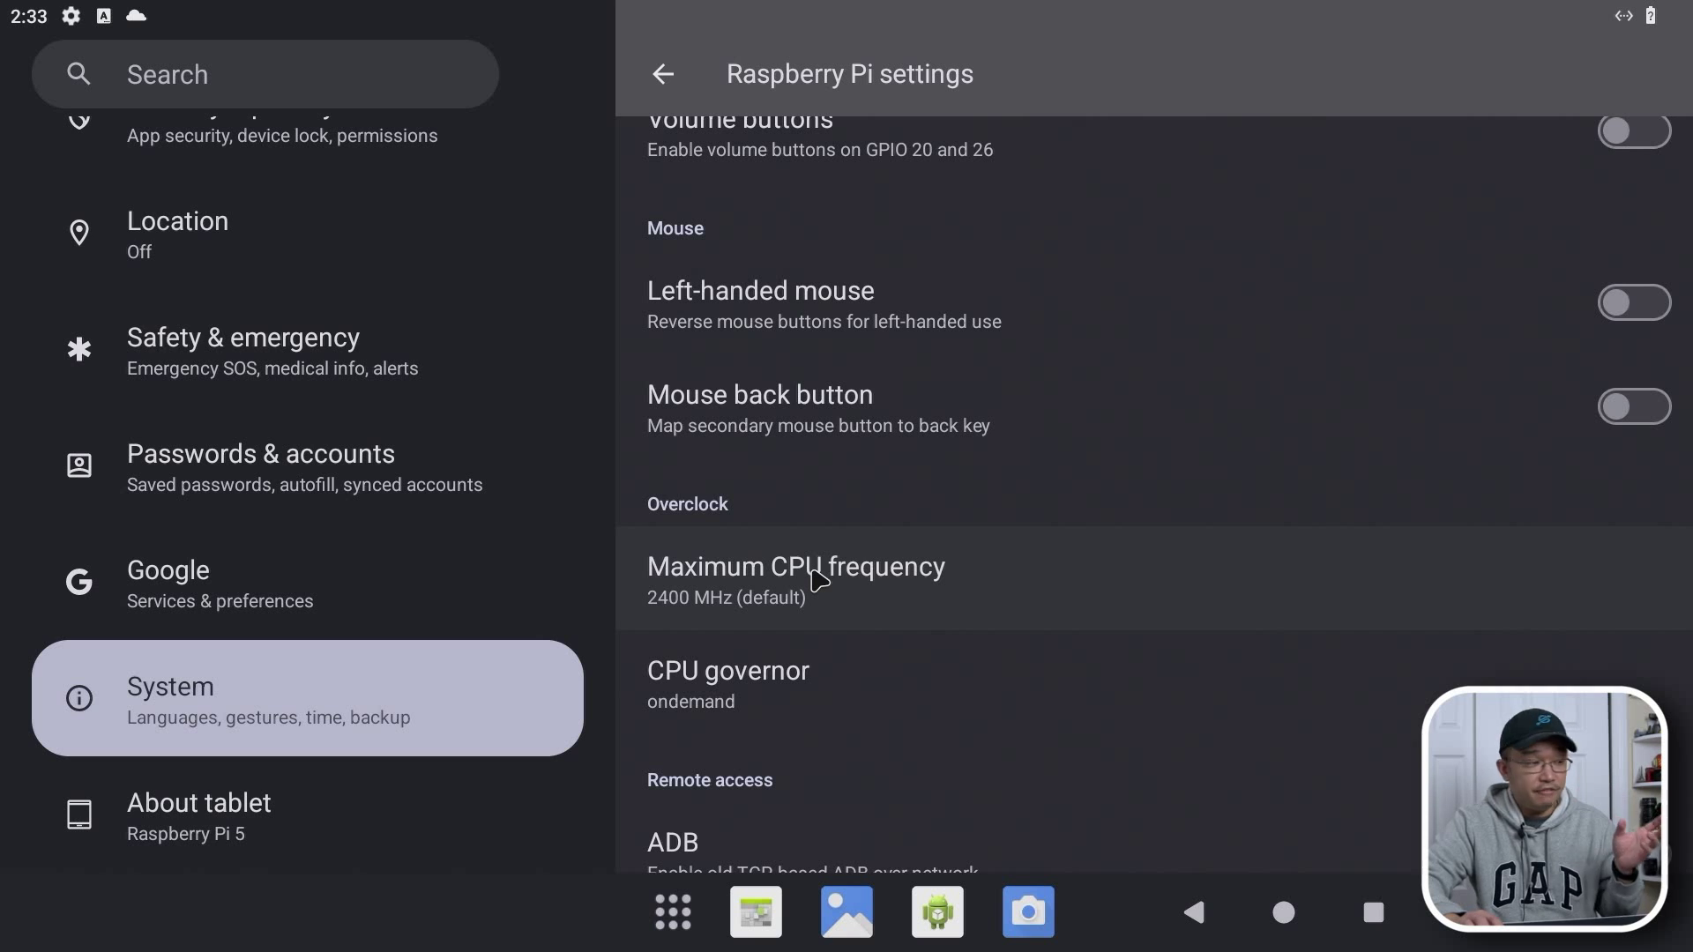
click(819, 580)
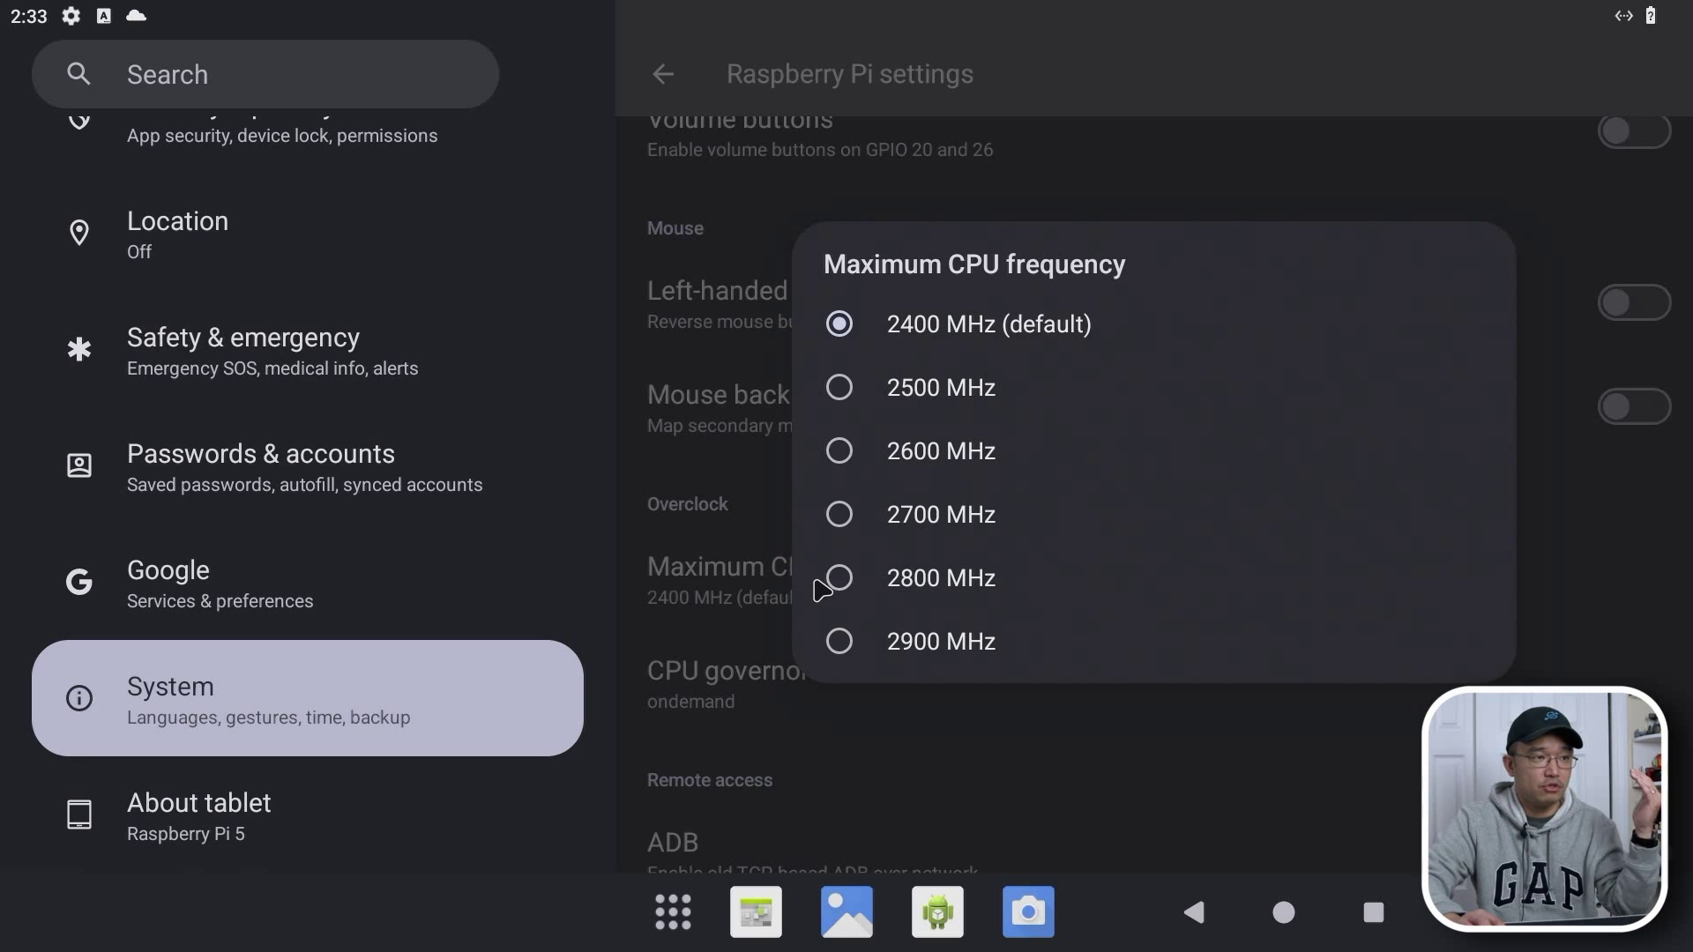
click(723, 632)
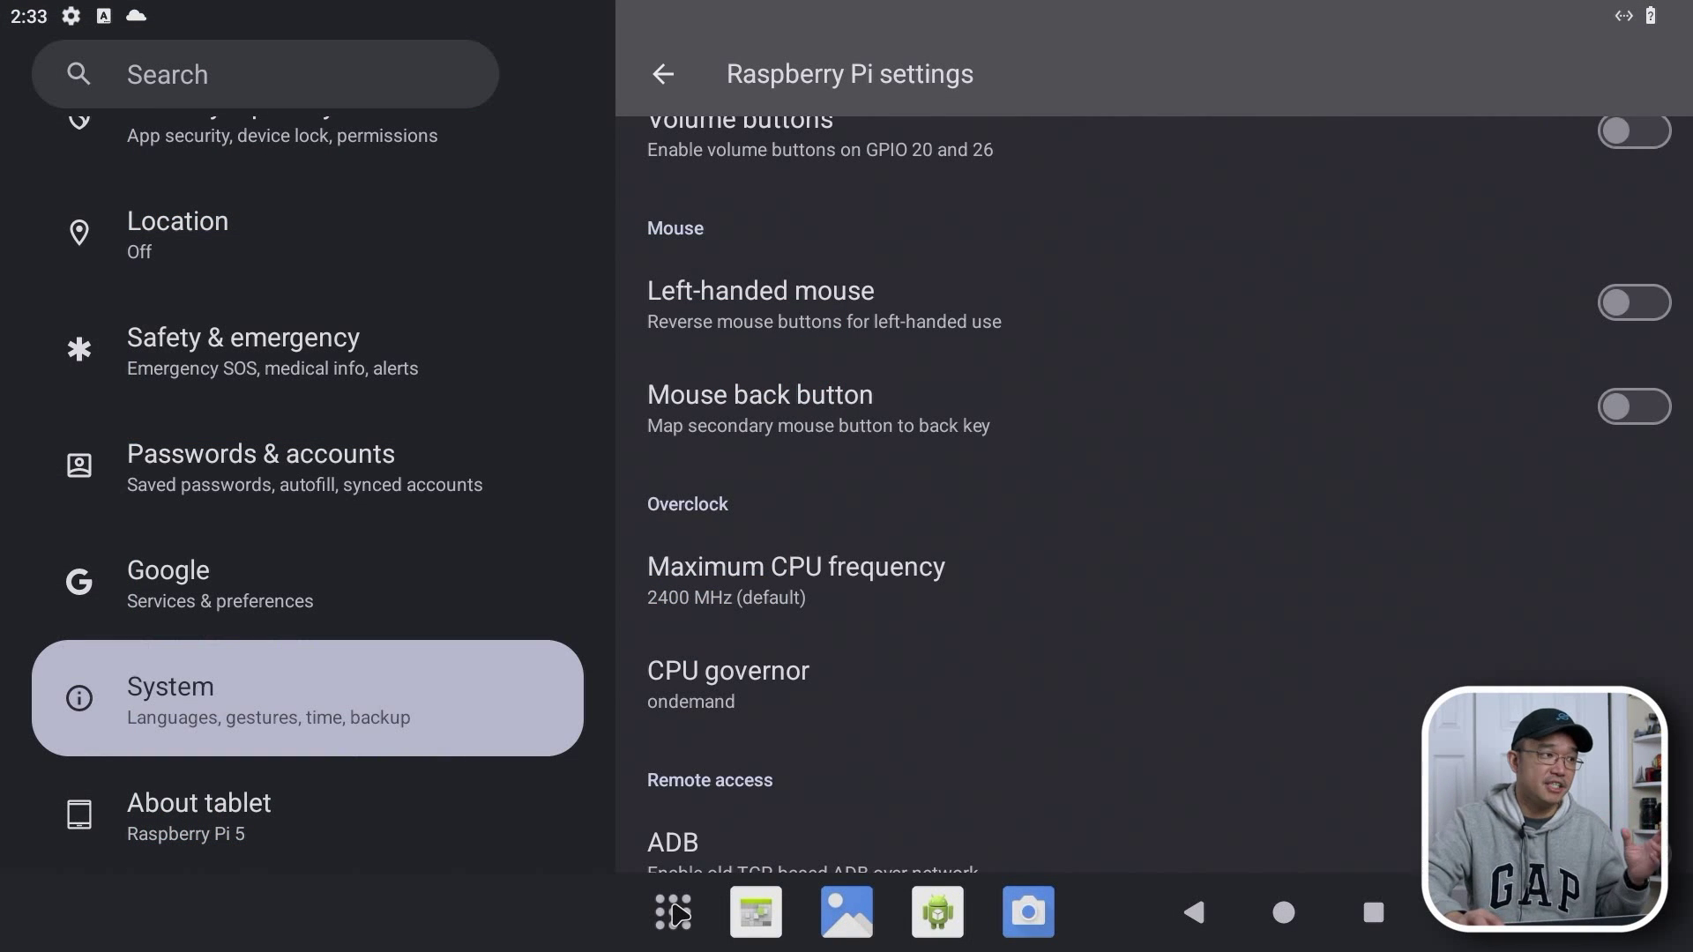
click(676, 913)
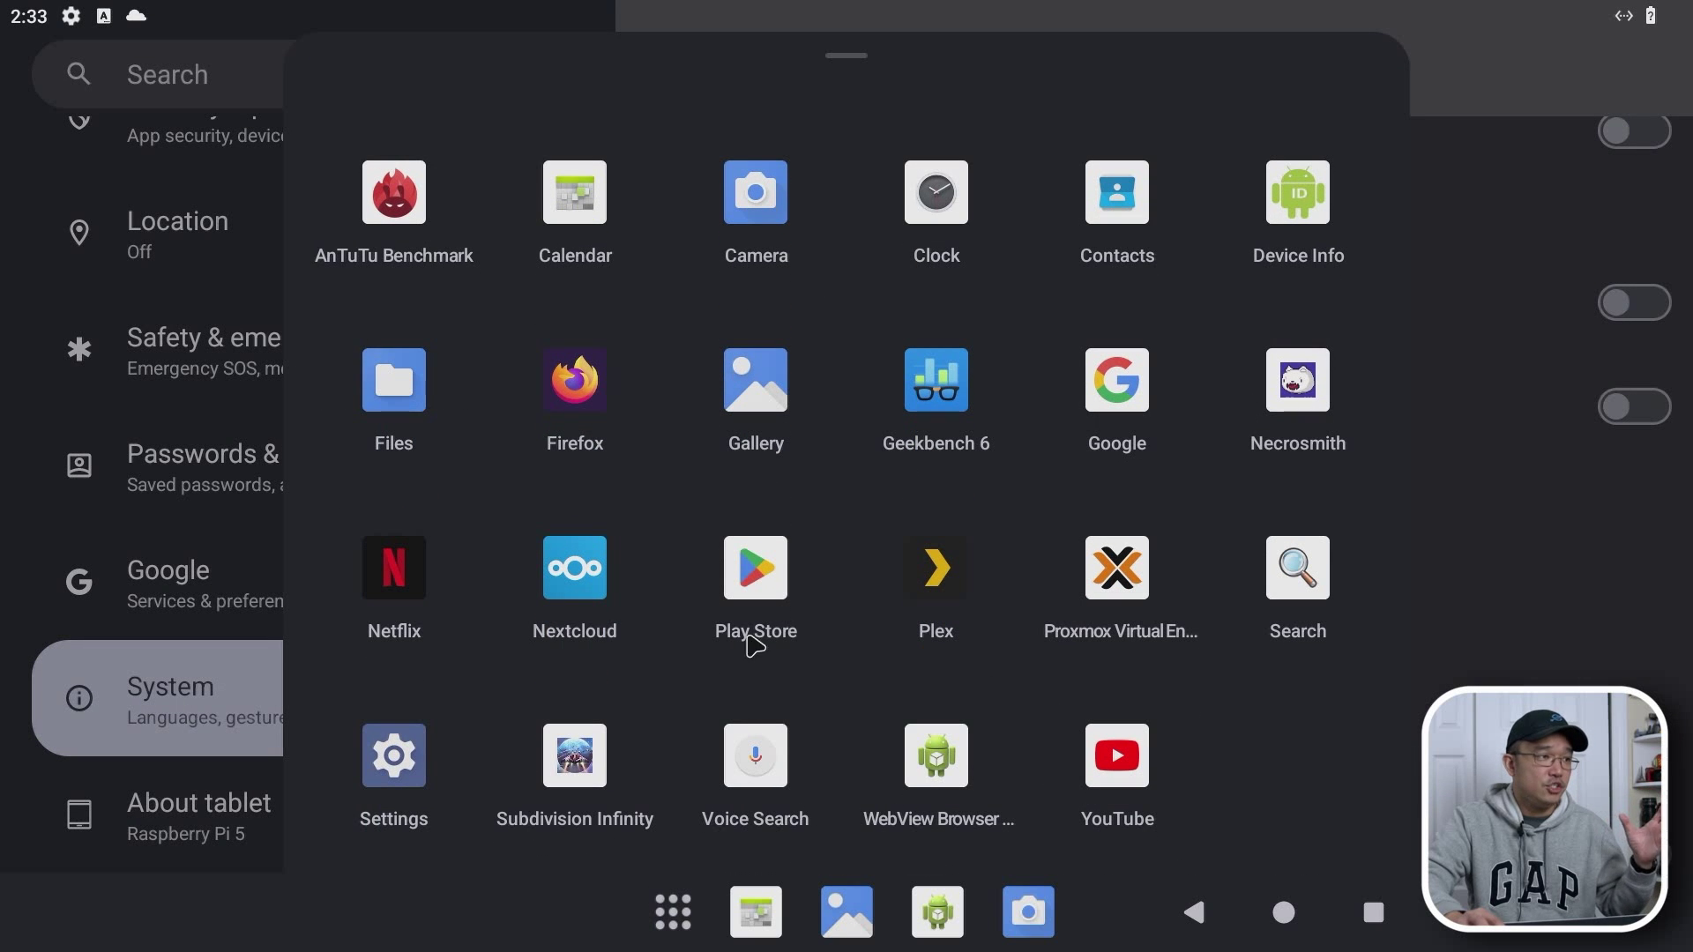
Launch Subdivision Infinity, start a New Game and confirm skipping the opening dialogue
click(583, 779)
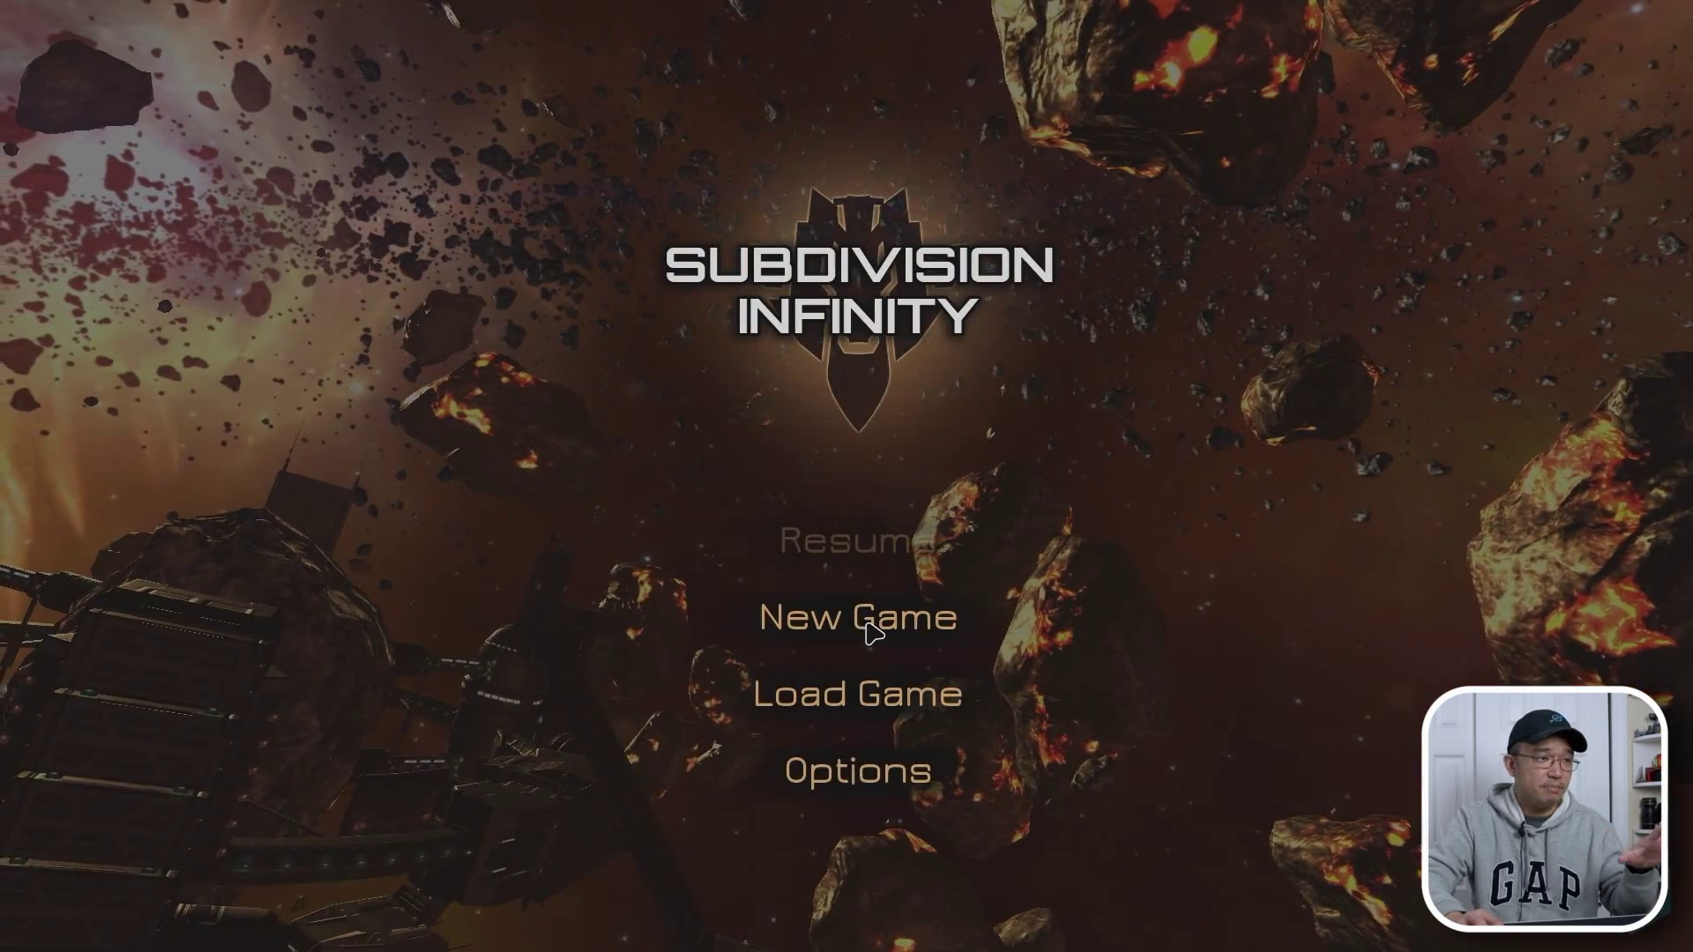
click(866, 620)
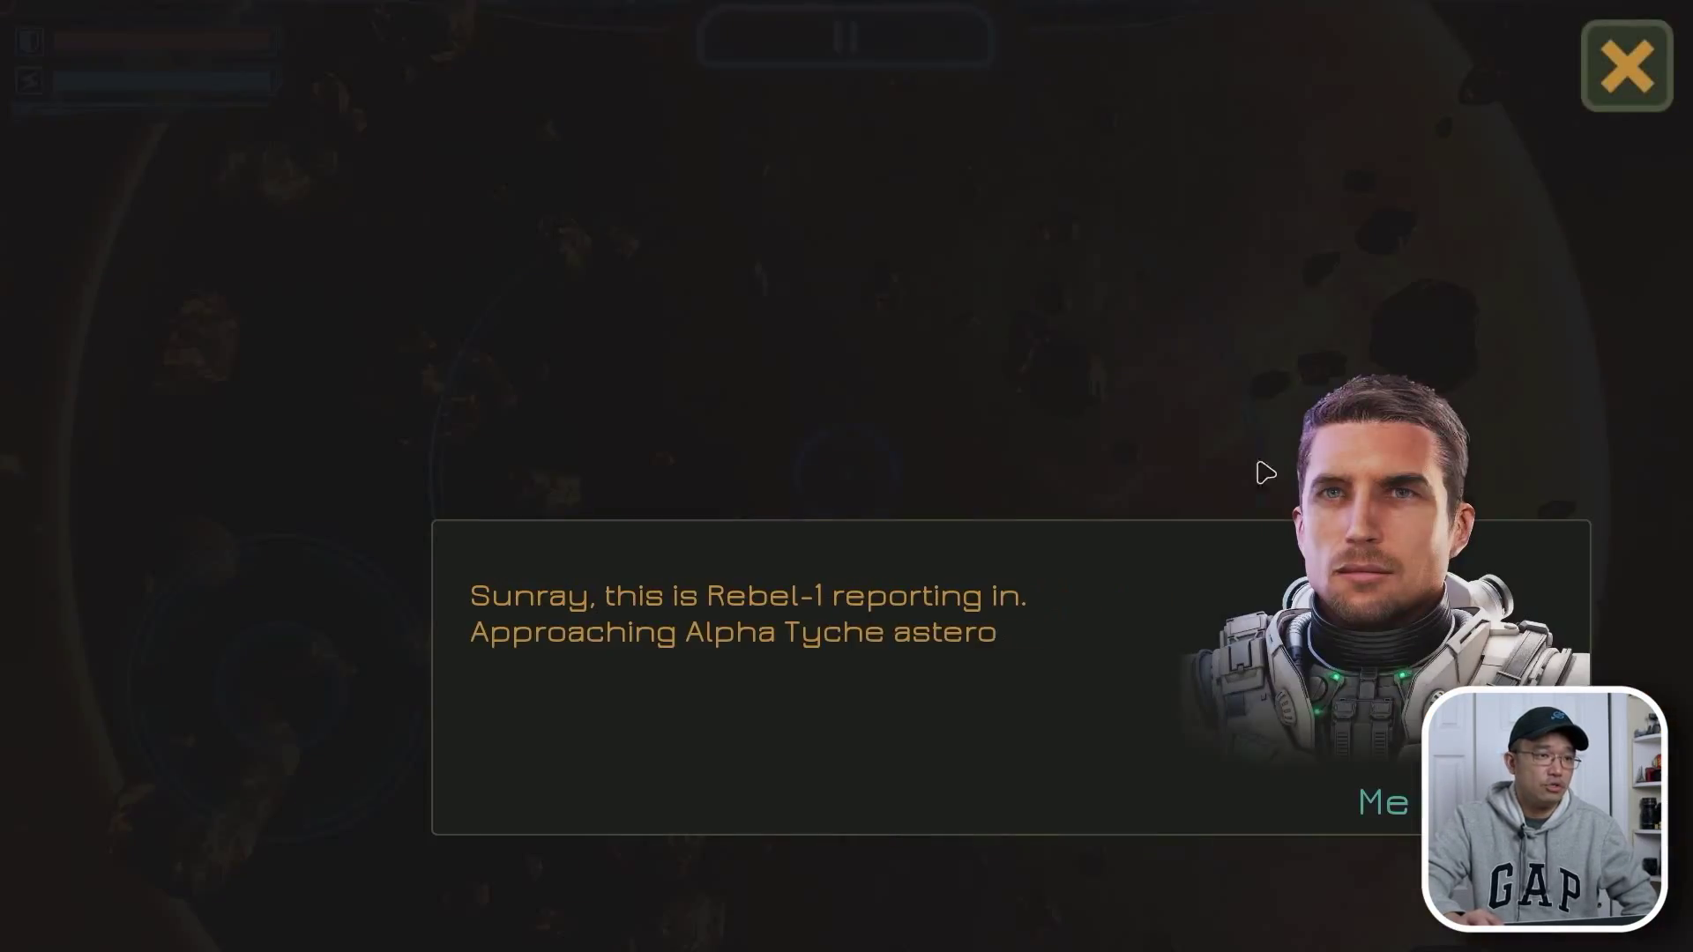
click(1598, 104)
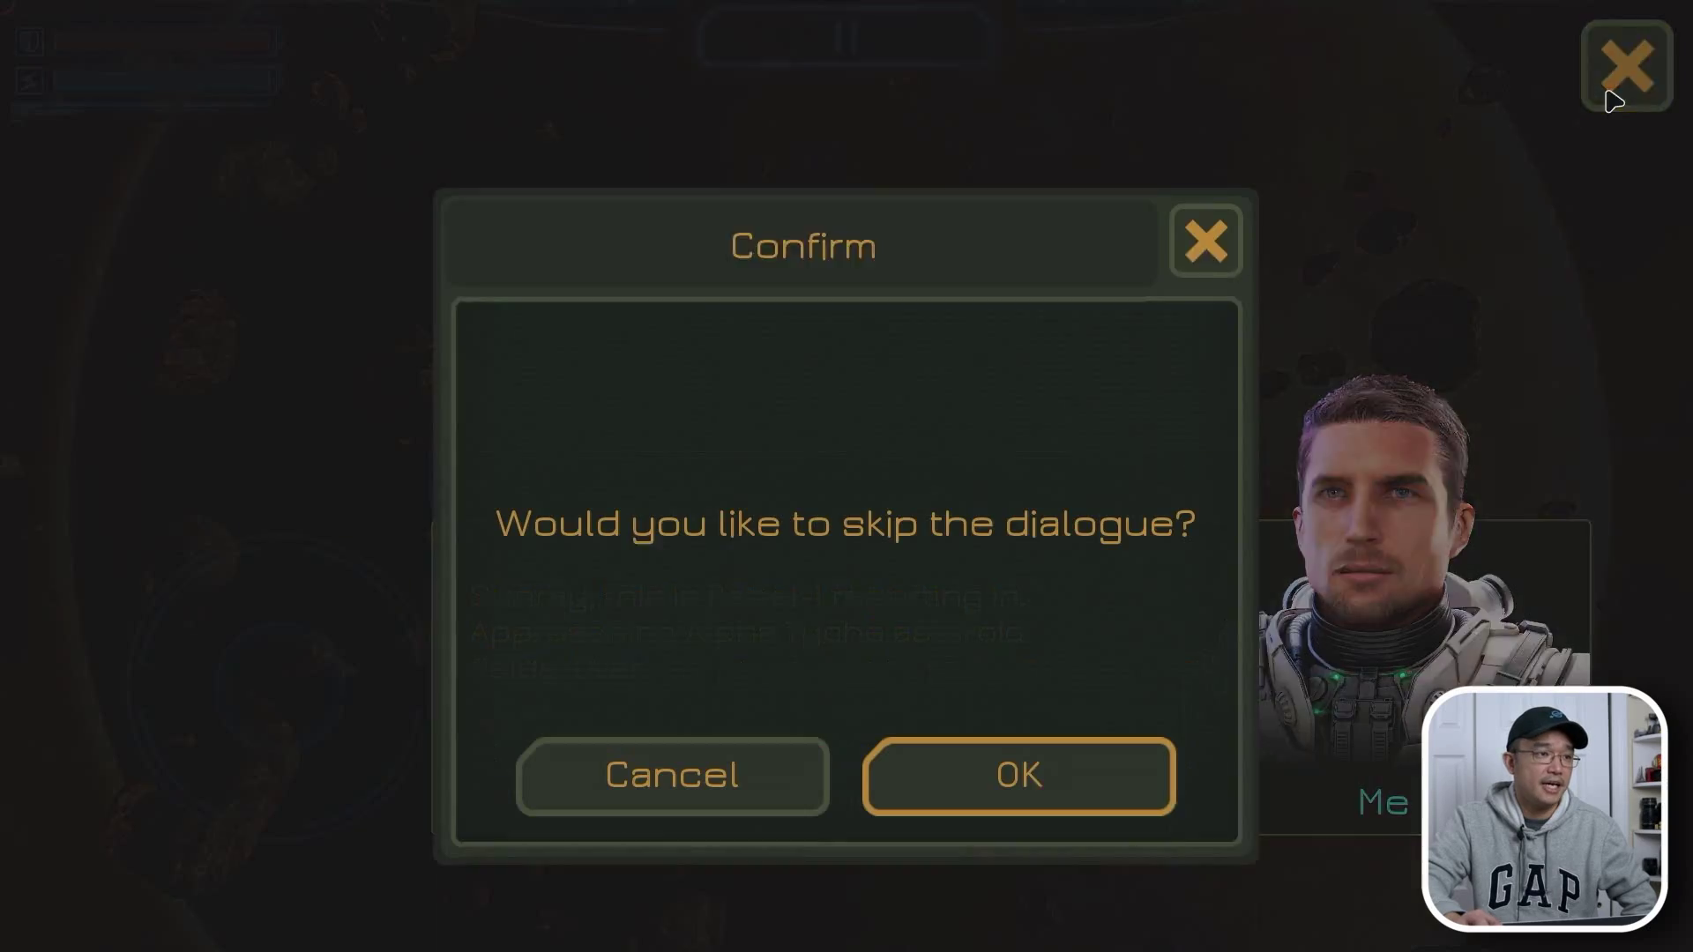
click(931, 750)
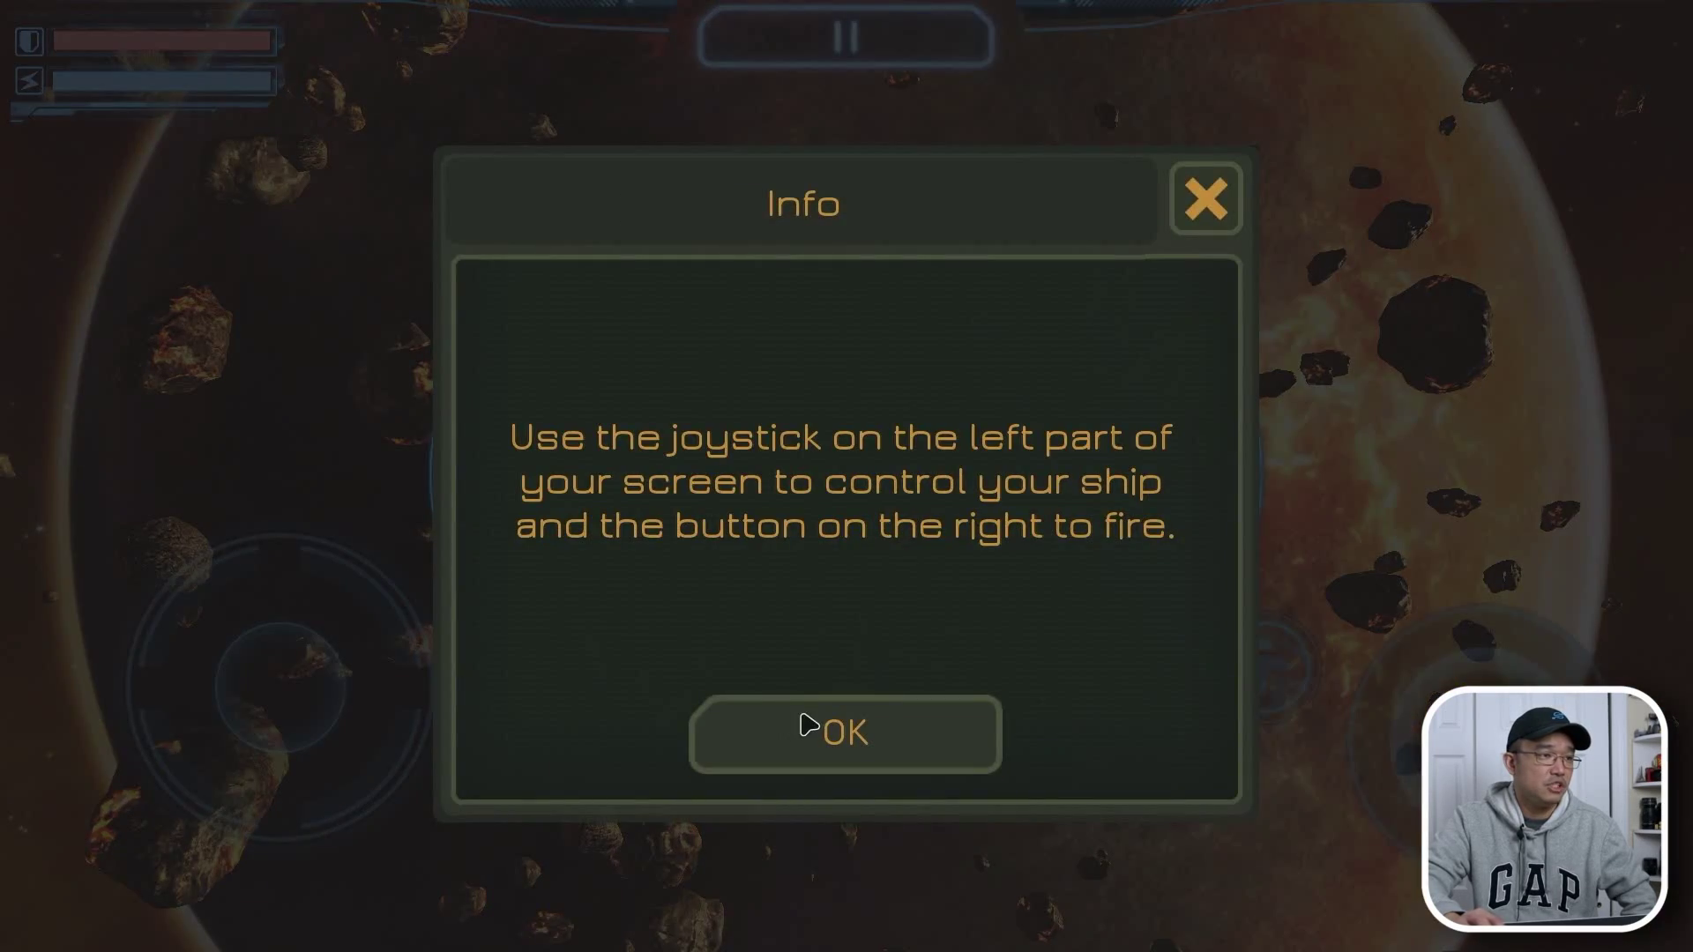
Dismiss the joystick tip, fly and boost the ship toward the waypoint, then exit to home
click(807, 724)
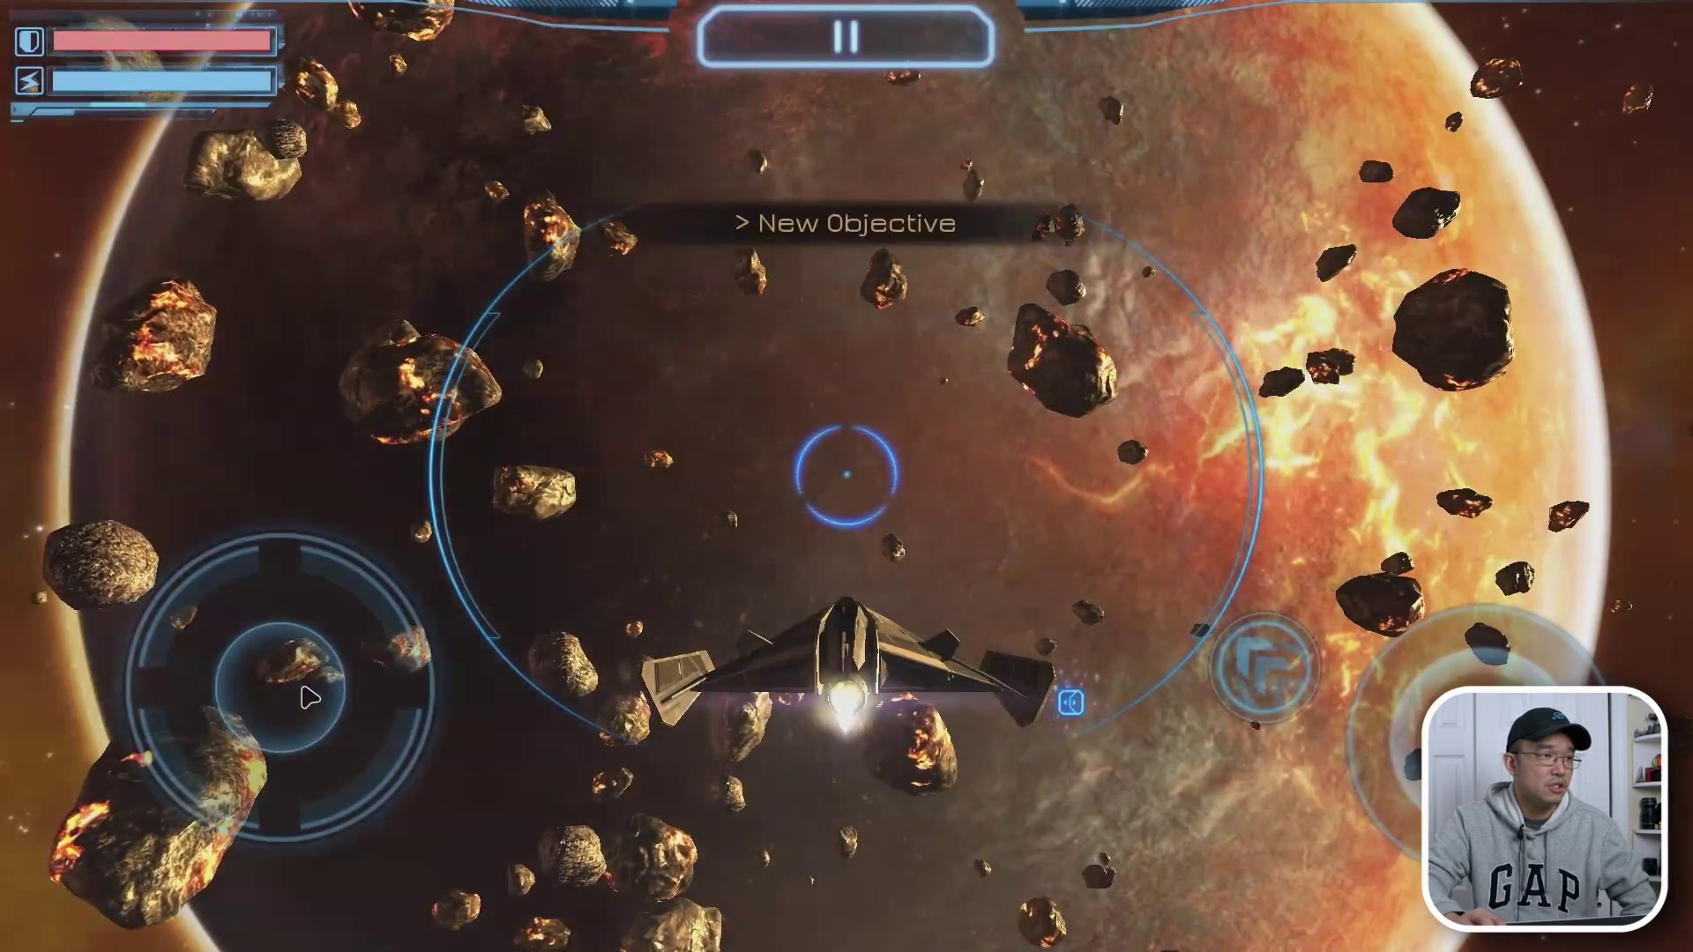
mouse_move(291, 692)
mouse_down()
mouse_move(146, 697)
mouse_move(215, 574)
mouse_move(208, 503)
mouse_move(117, 905)
mouse_move(64, 643)
mouse_move(41, 643)
mouse_move(257, 779)
mouse_up()
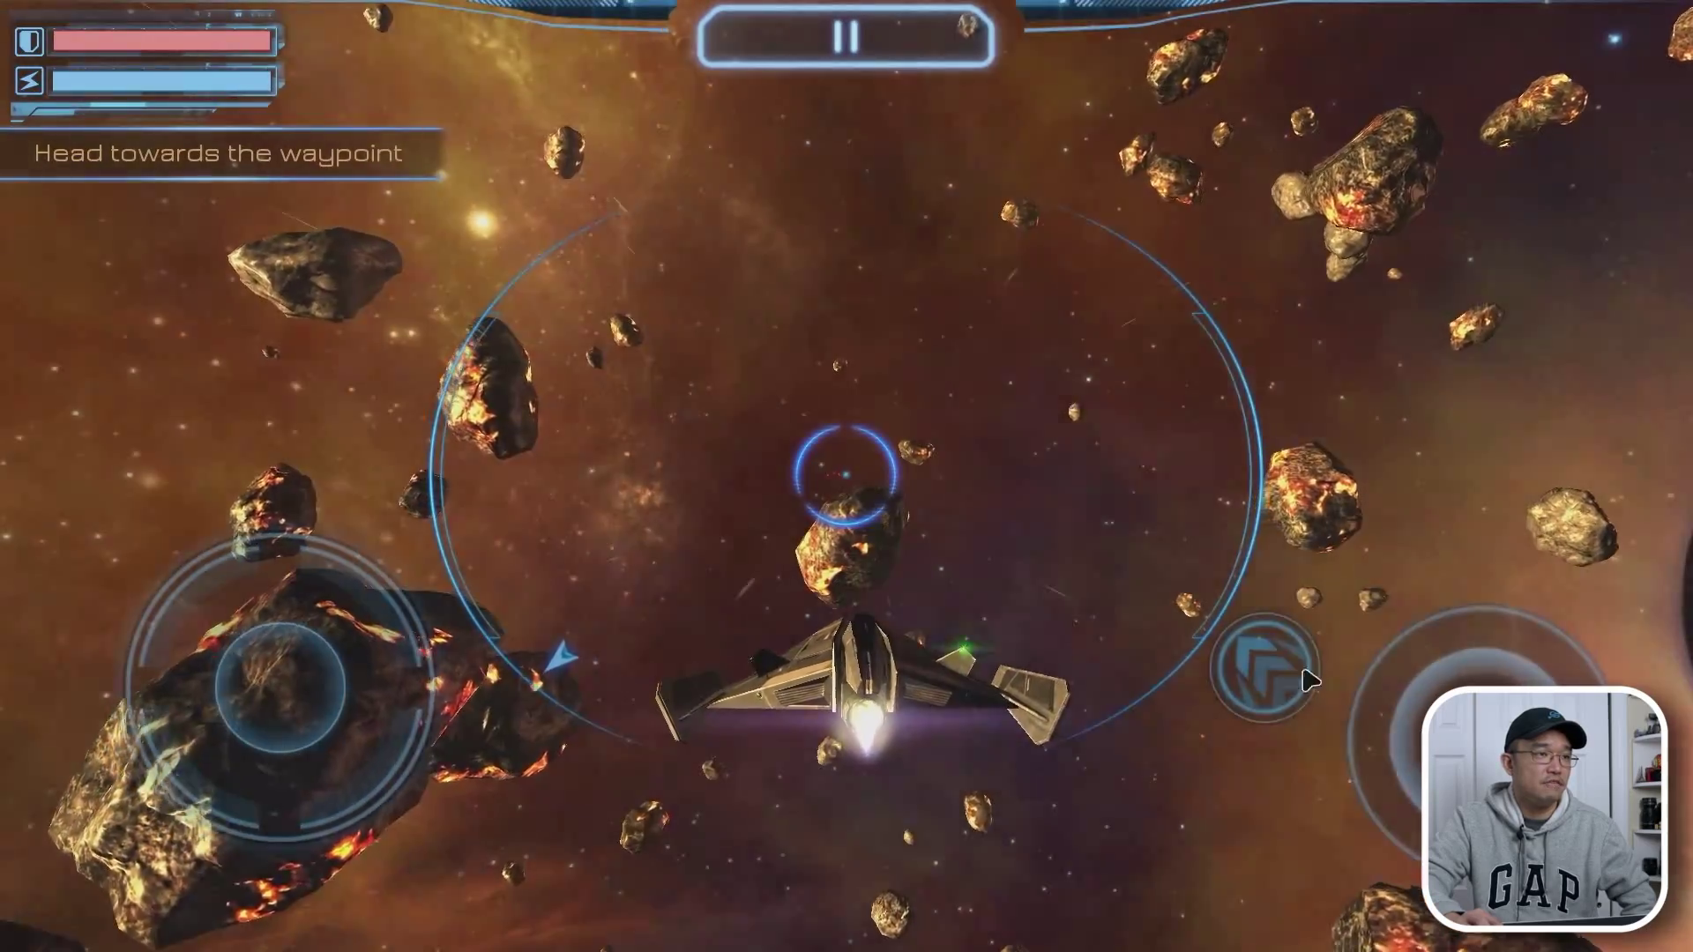
click(1279, 679)
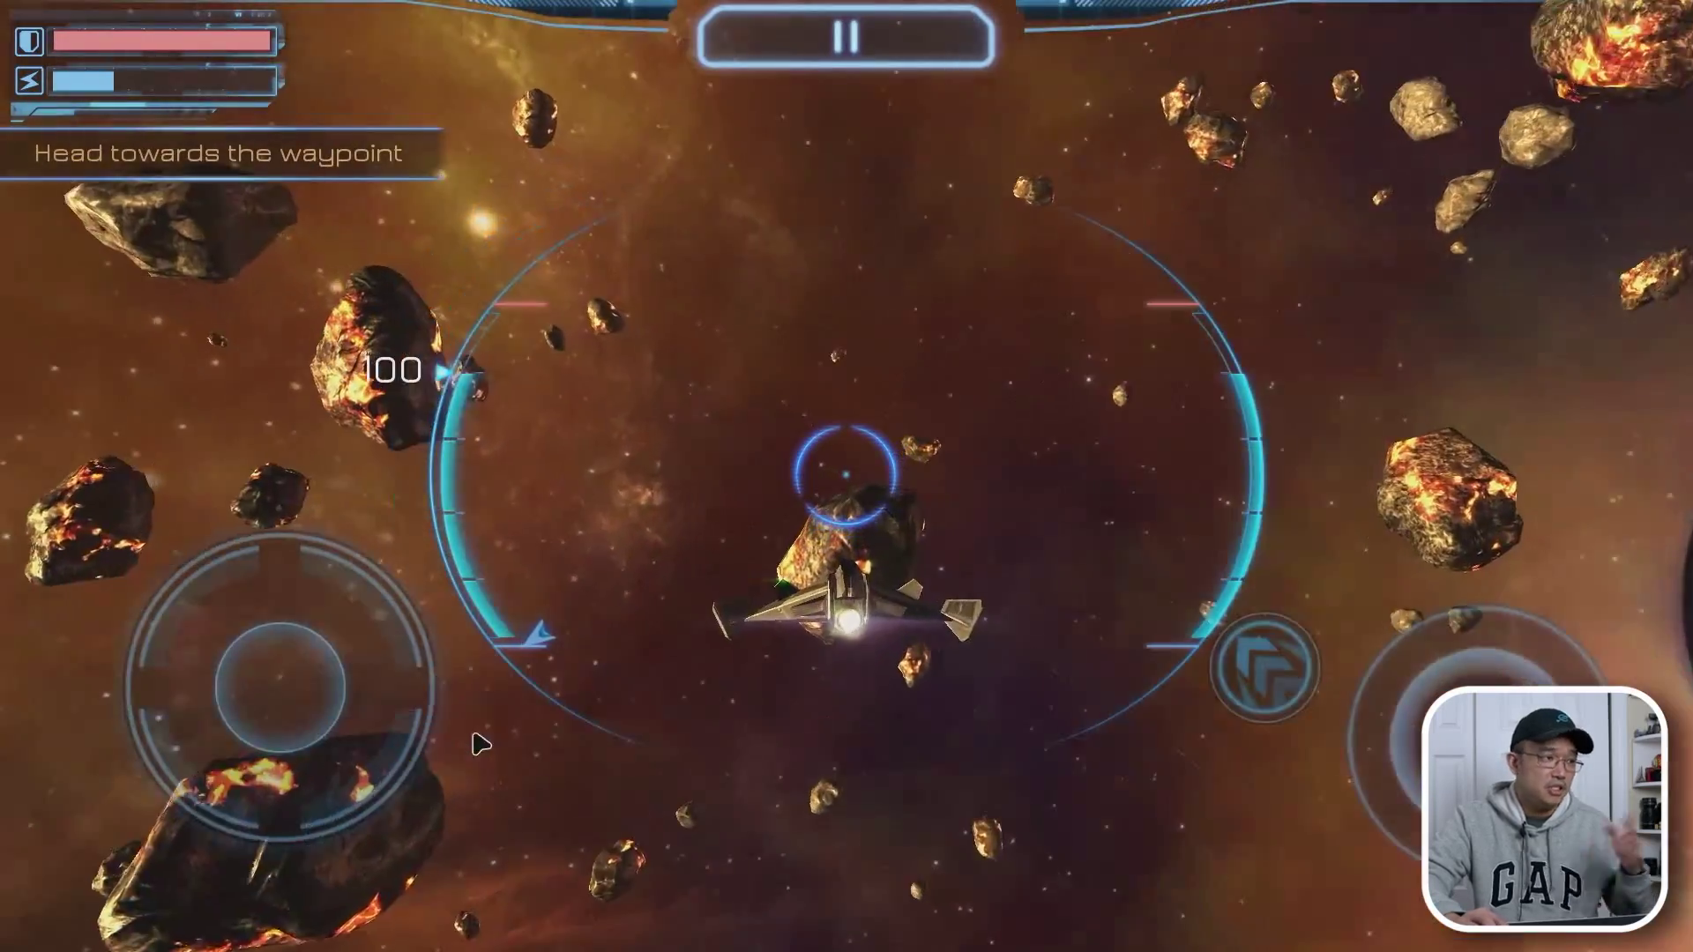
mouse_move(394, 718)
mouse_down()
mouse_move(744, 680)
mouse_move(793, 547)
mouse_move(838, 518)
mouse_move(787, 553)
mouse_move(741, 525)
mouse_move(776, 481)
mouse_move(731, 630)
mouse_move(670, 663)
mouse_up()
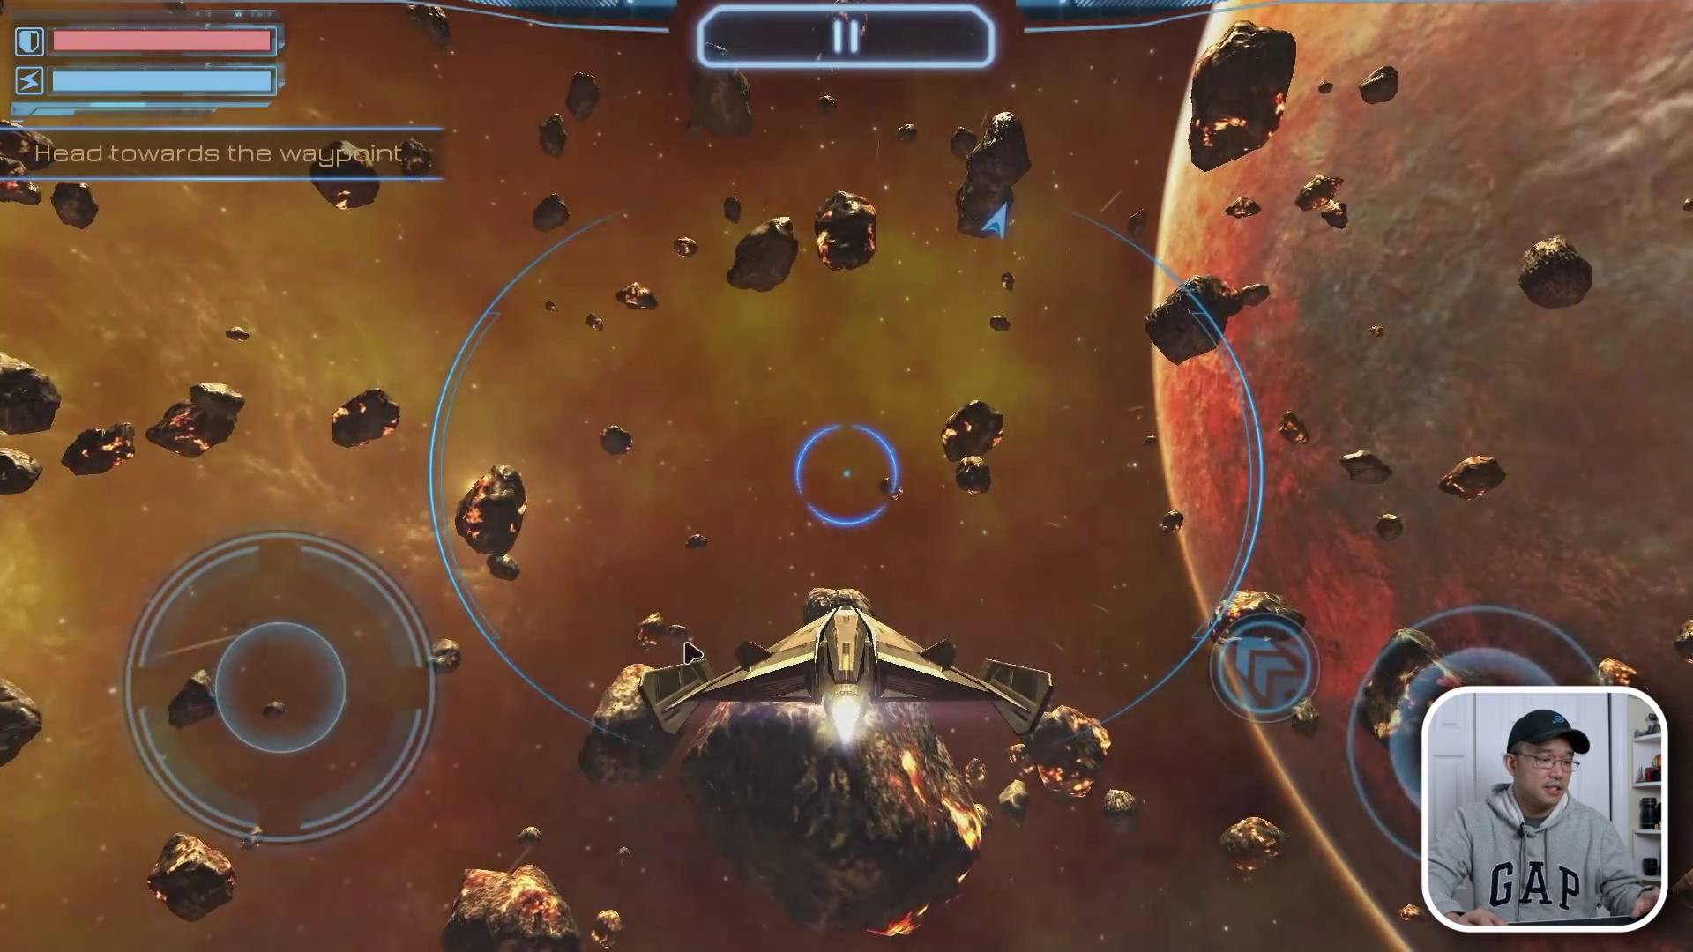
key(super)
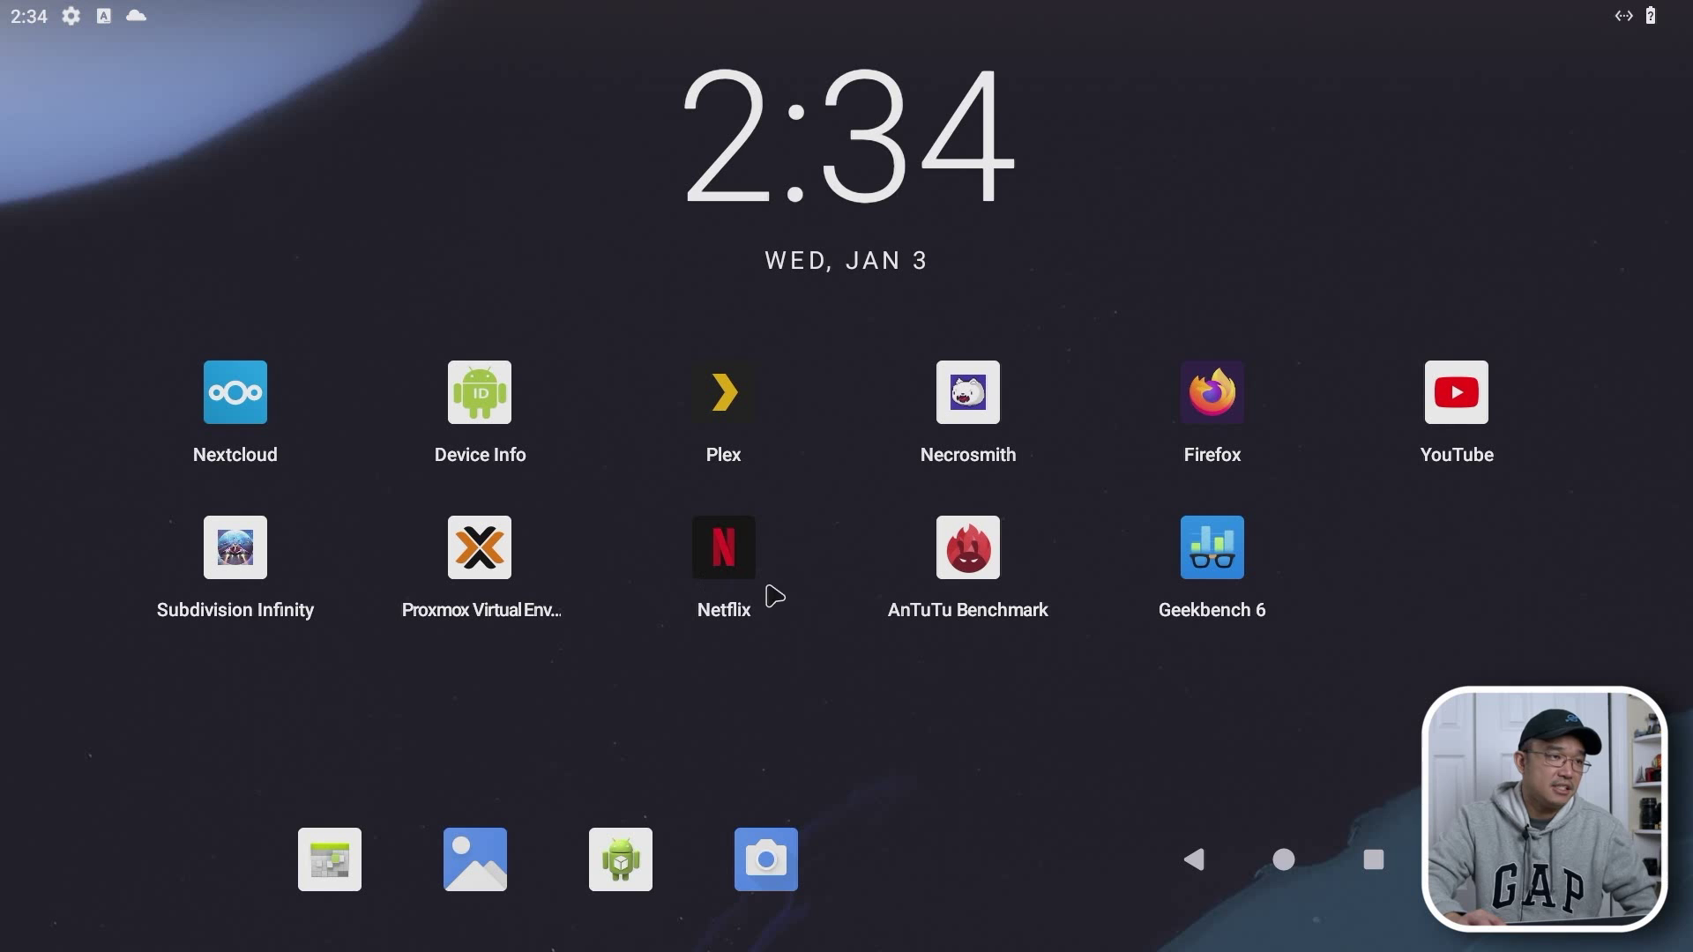
click(995, 383)
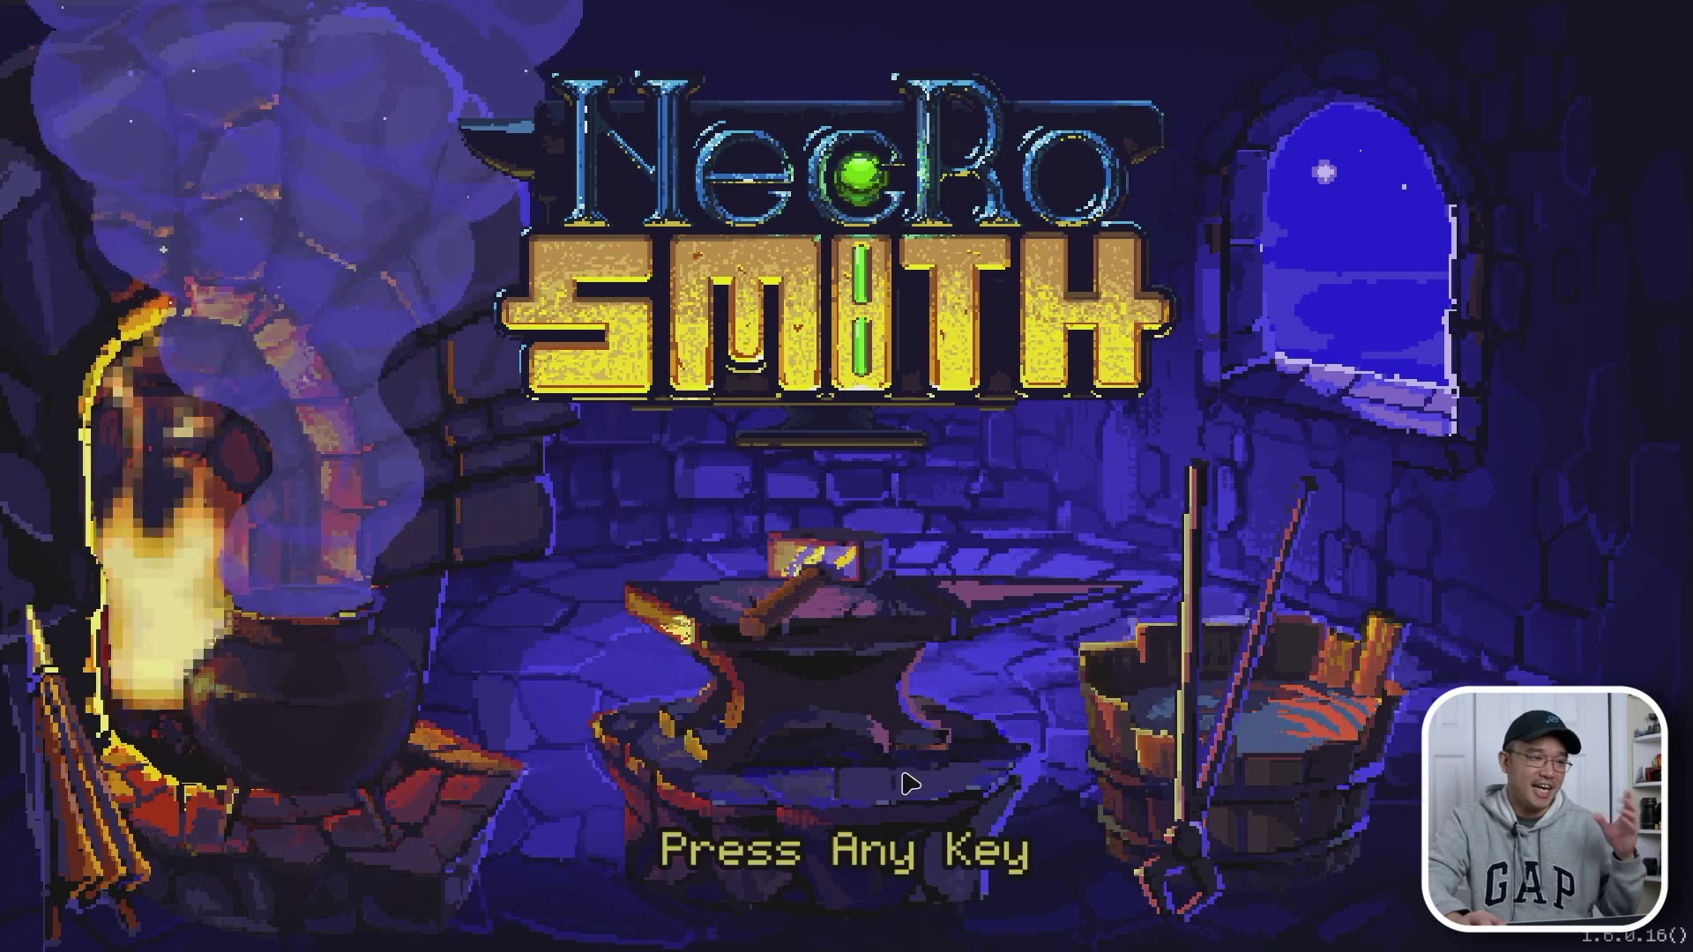
click(908, 782)
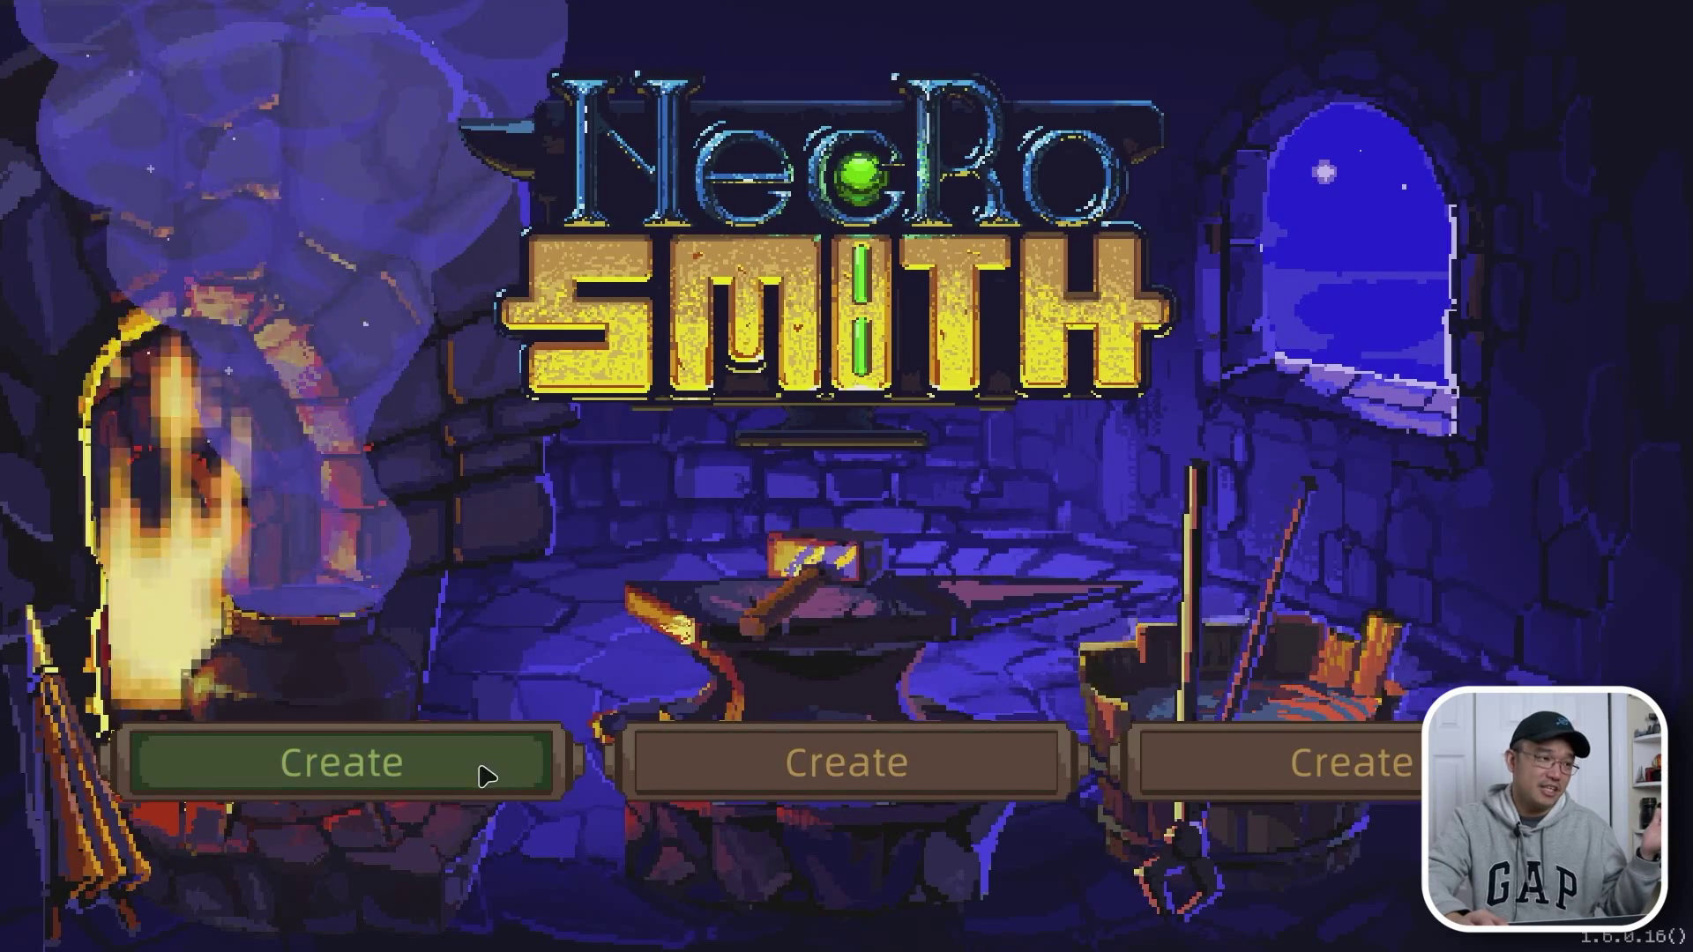
click(524, 789)
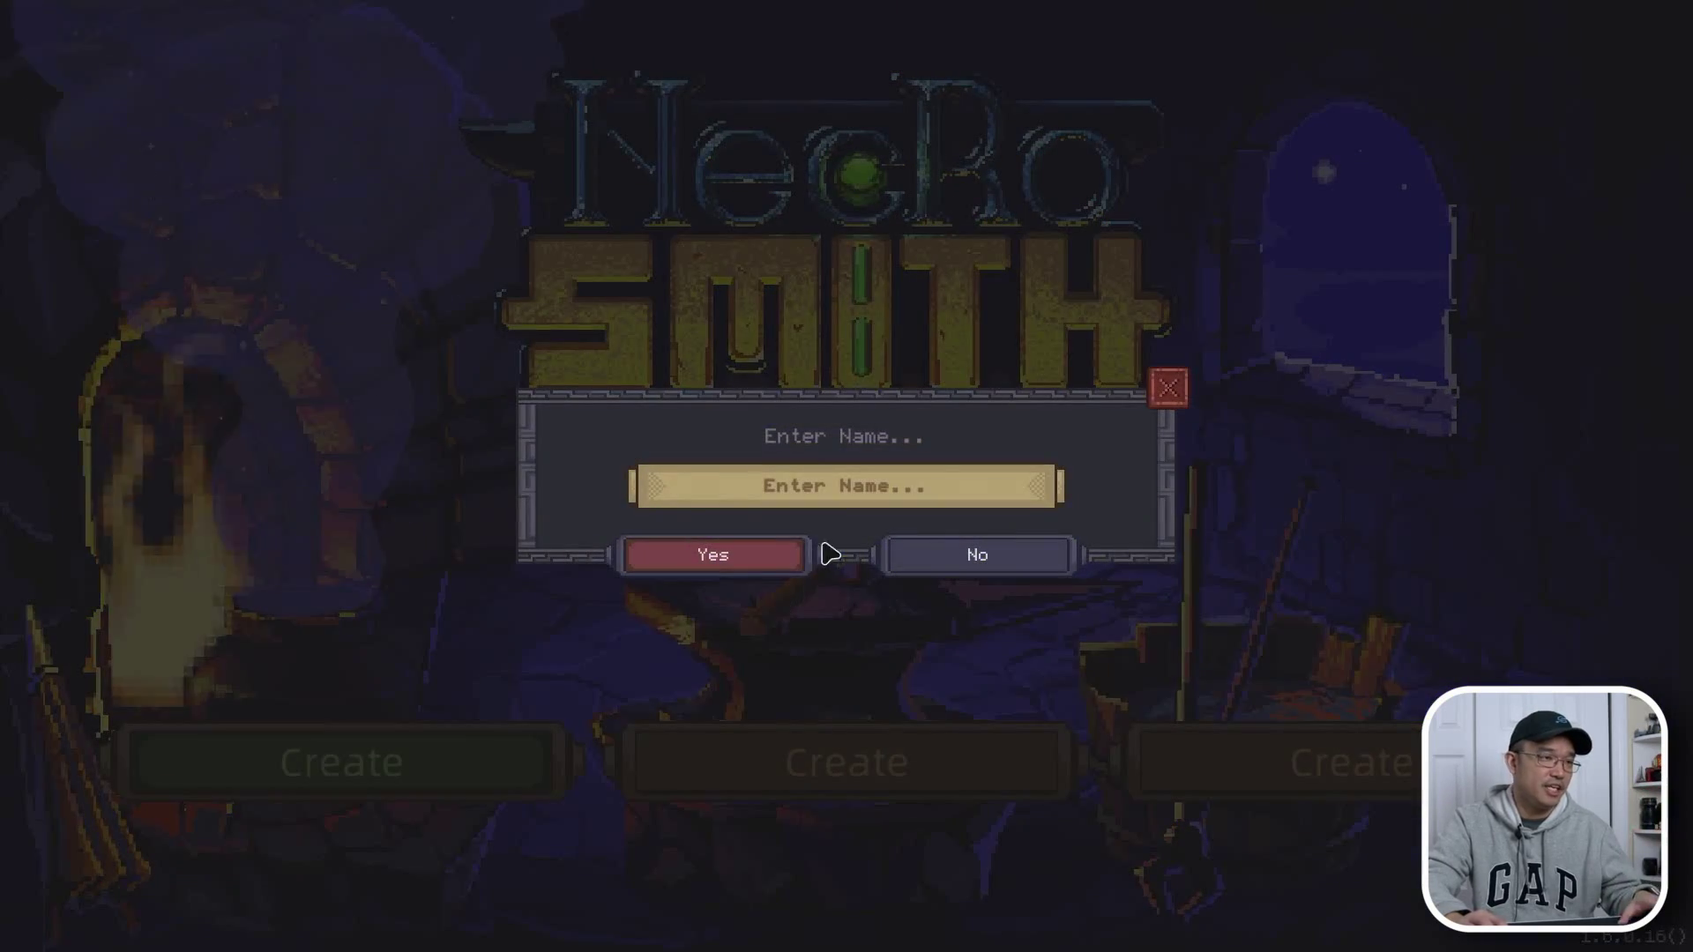
click(940, 555)
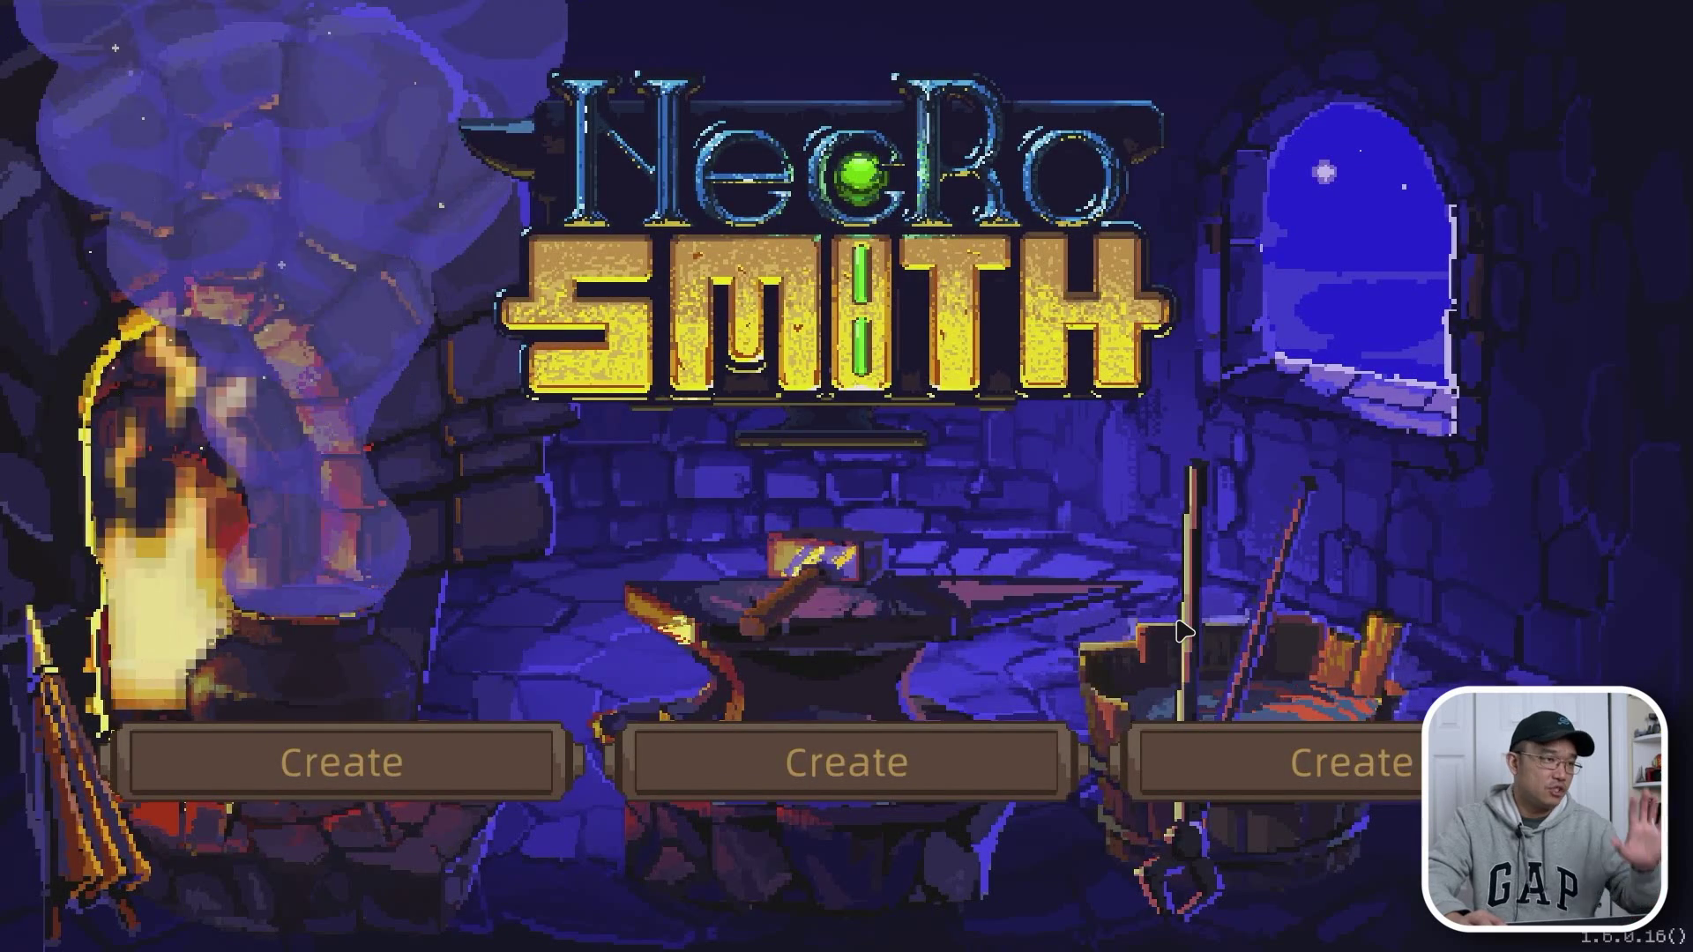
key(Escape)
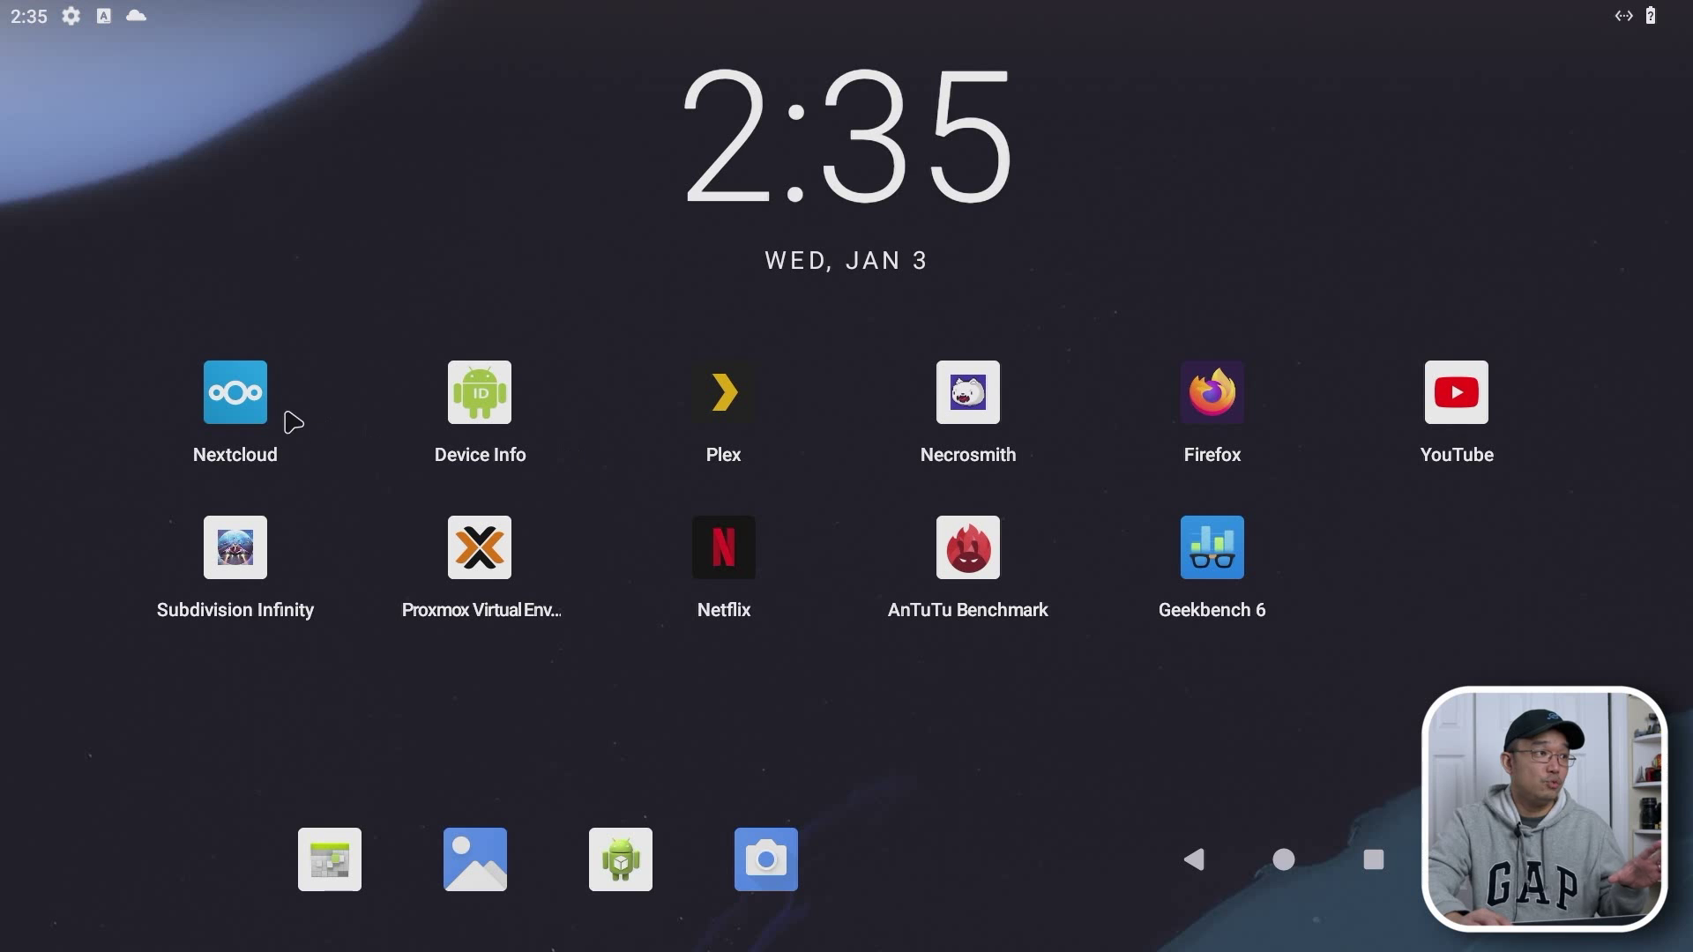
click(263, 412)
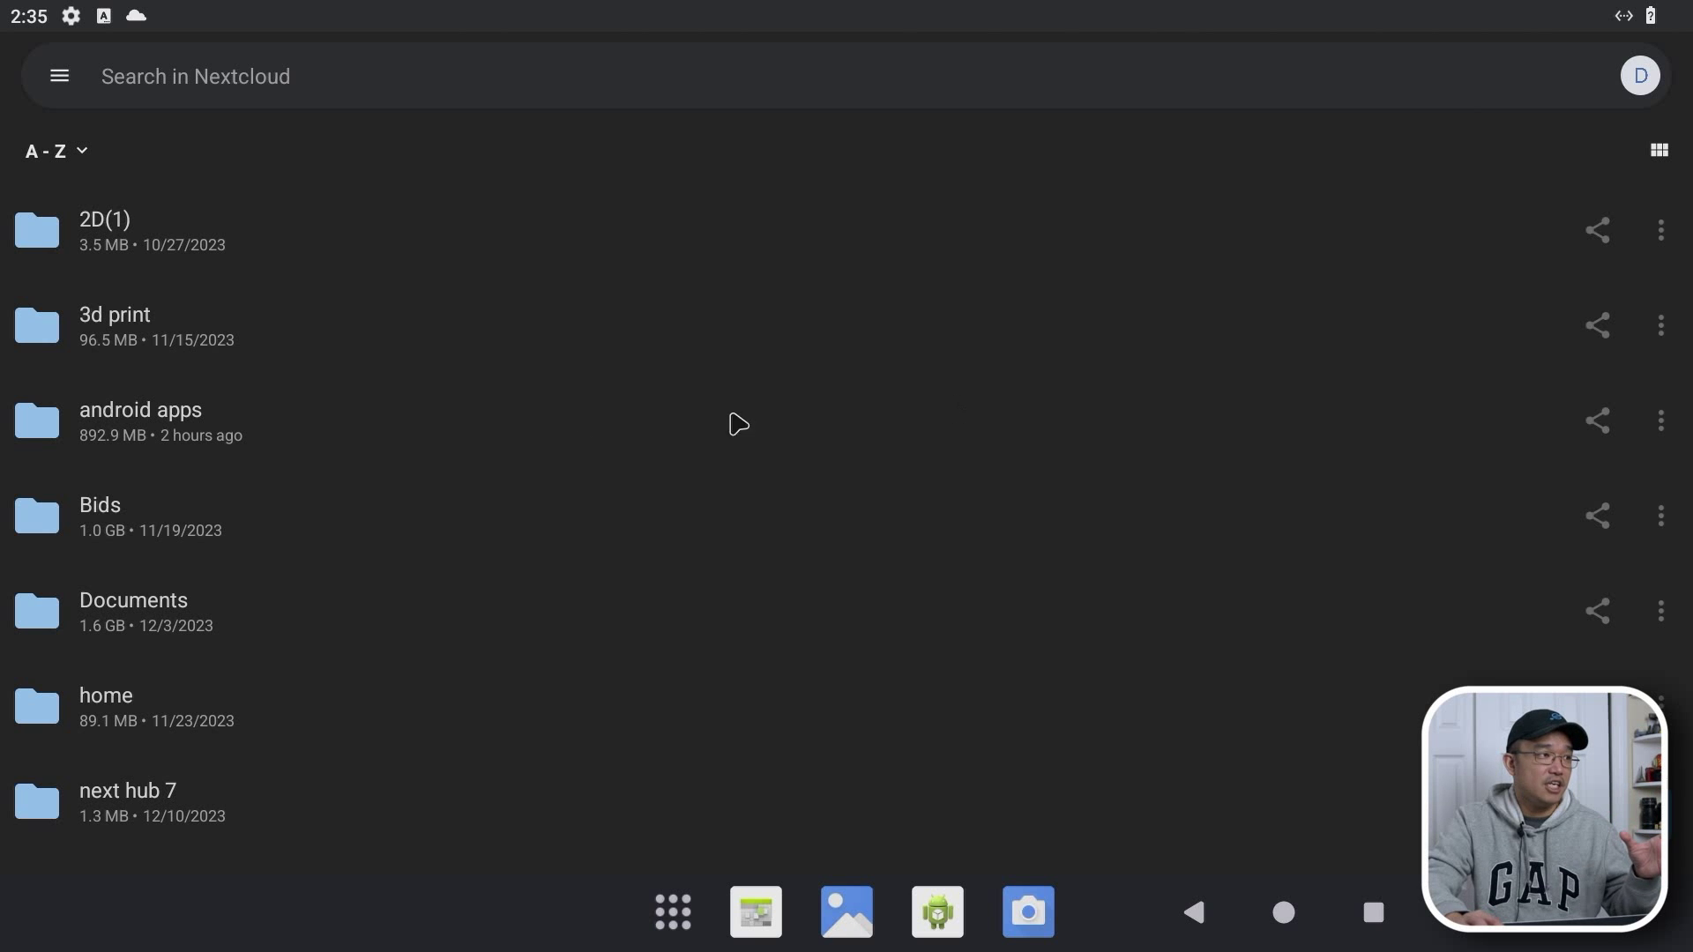
click(188, 443)
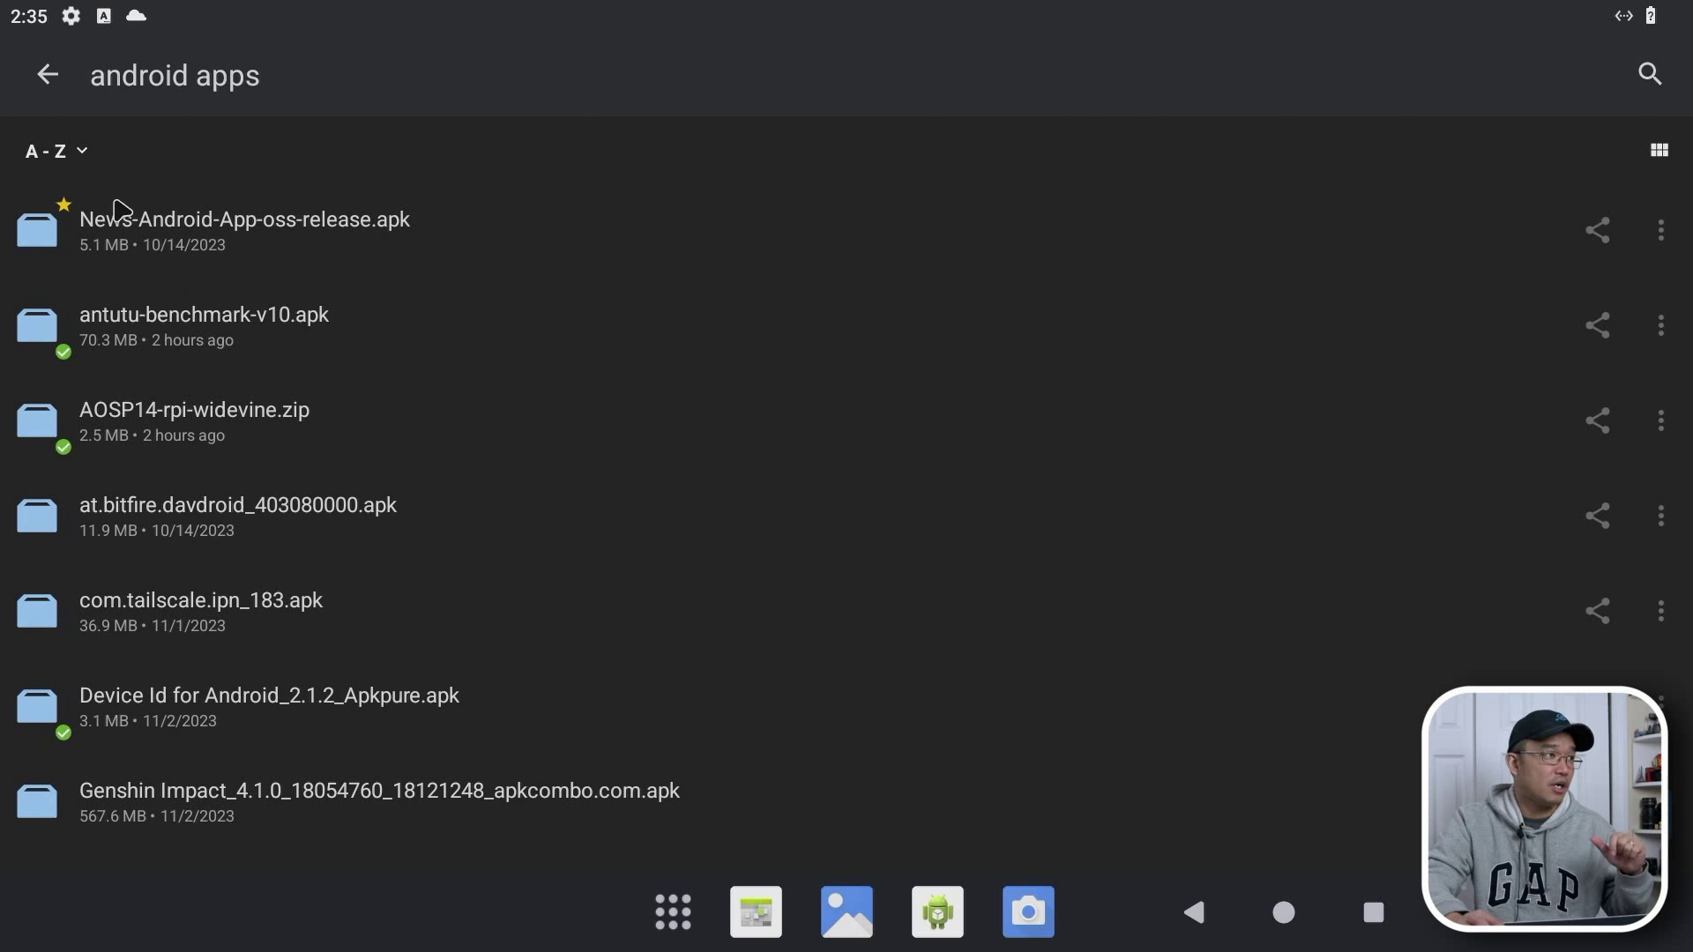
click(49, 88)
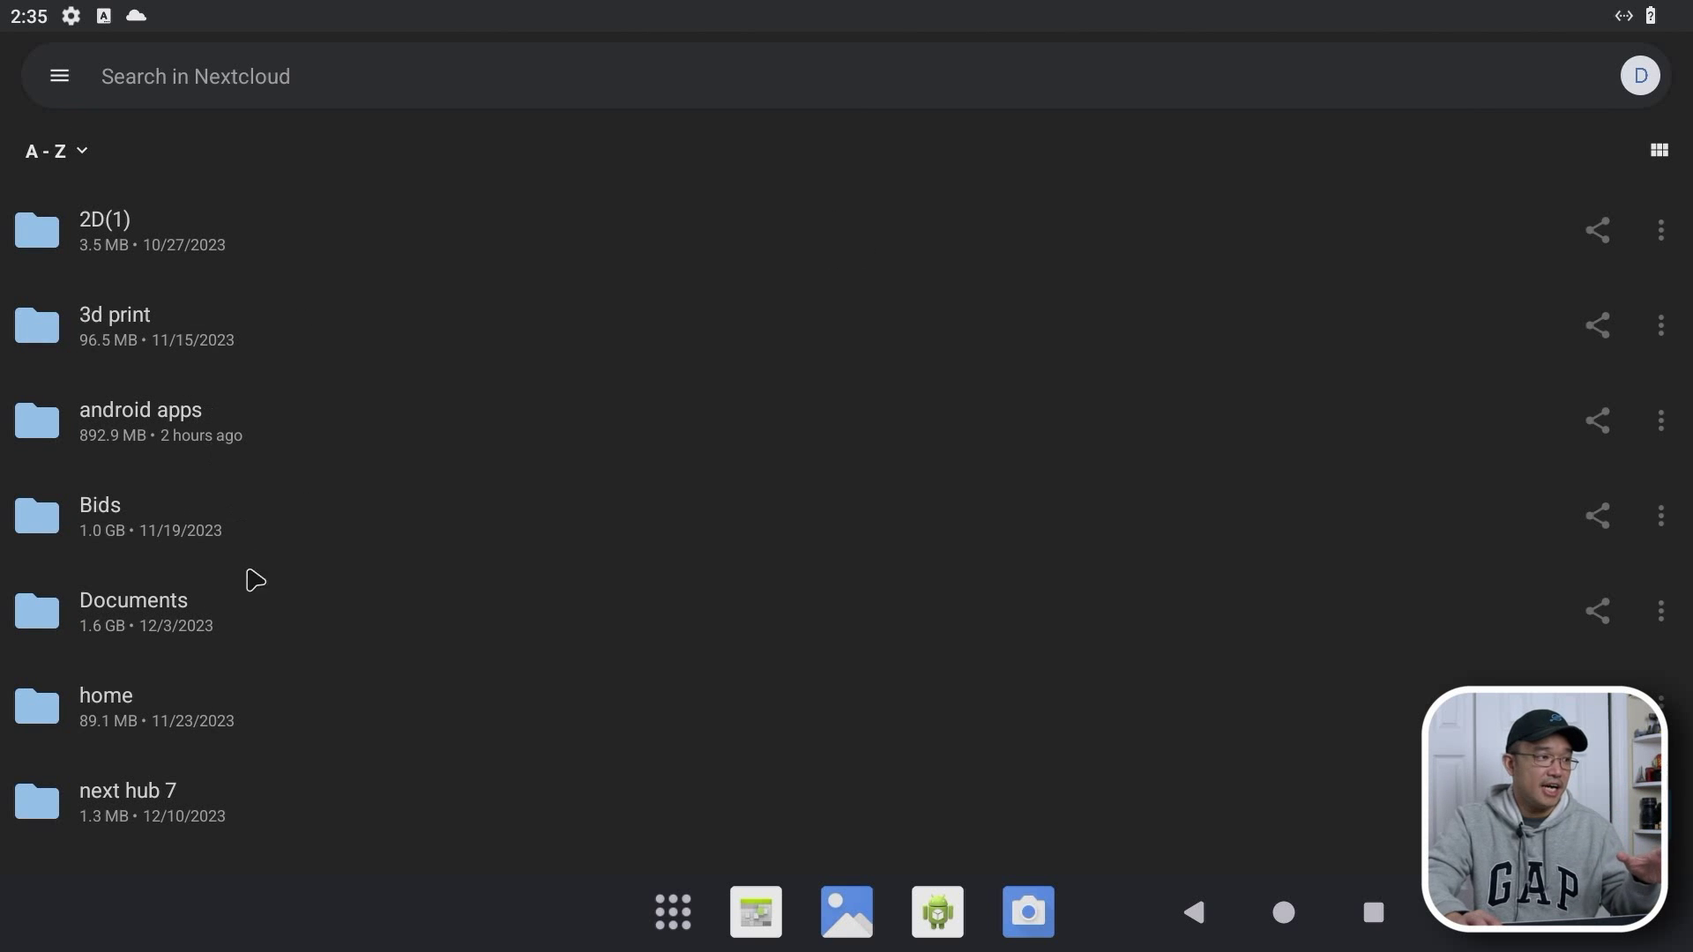
click(102, 344)
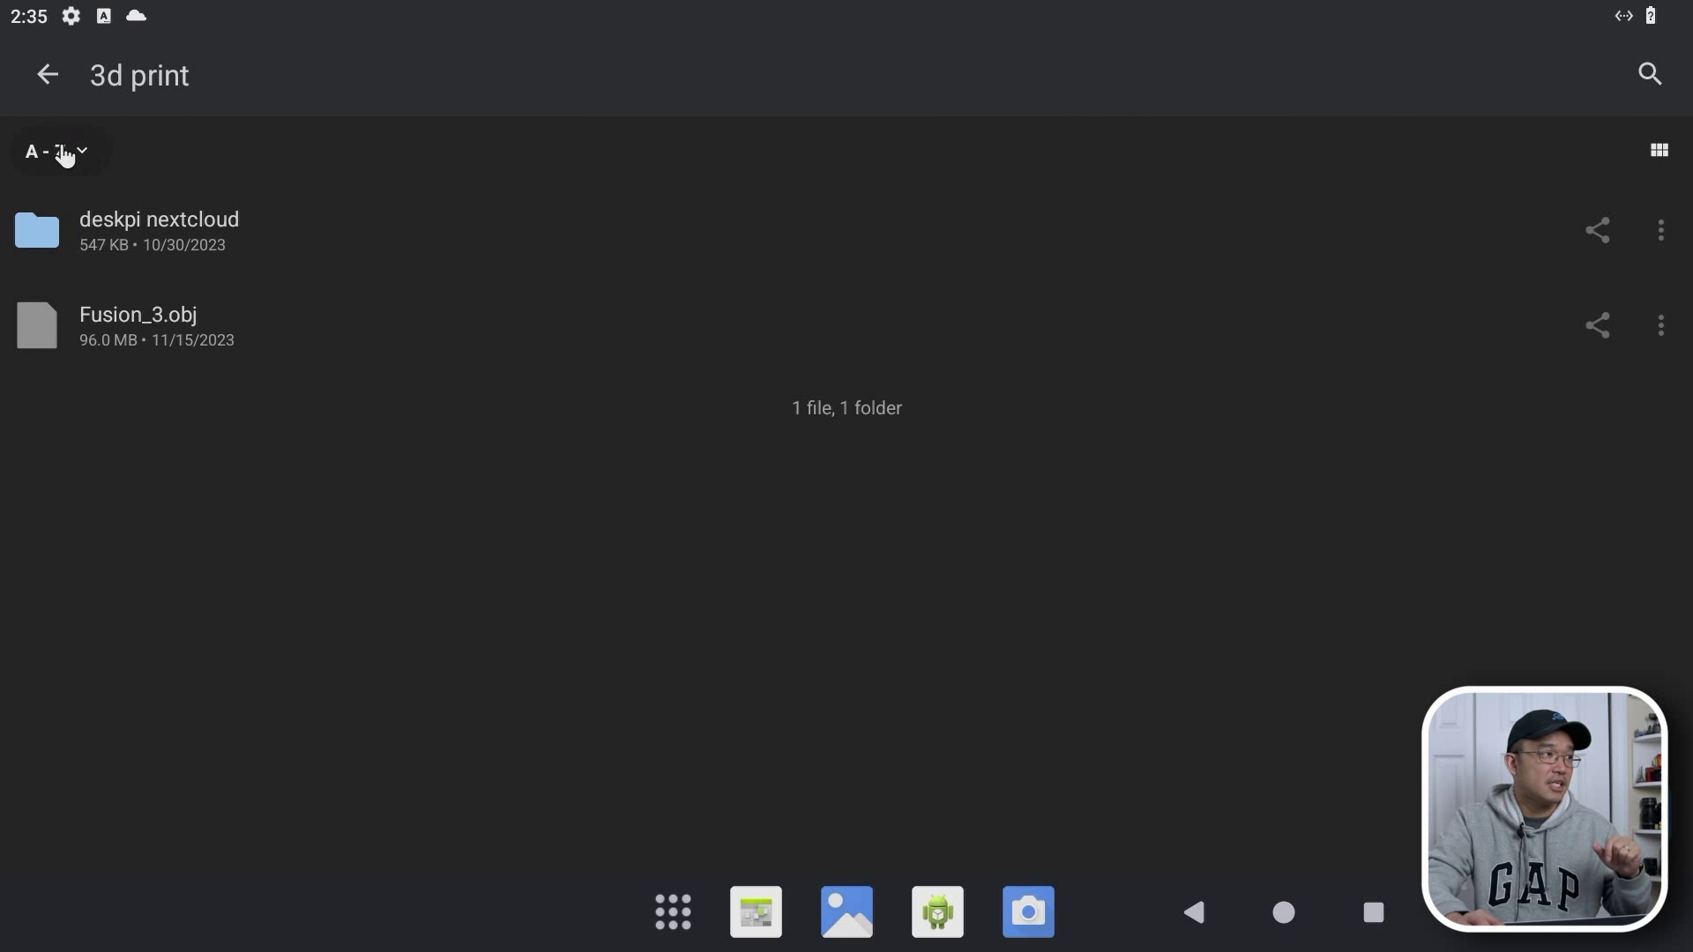
click(35, 84)
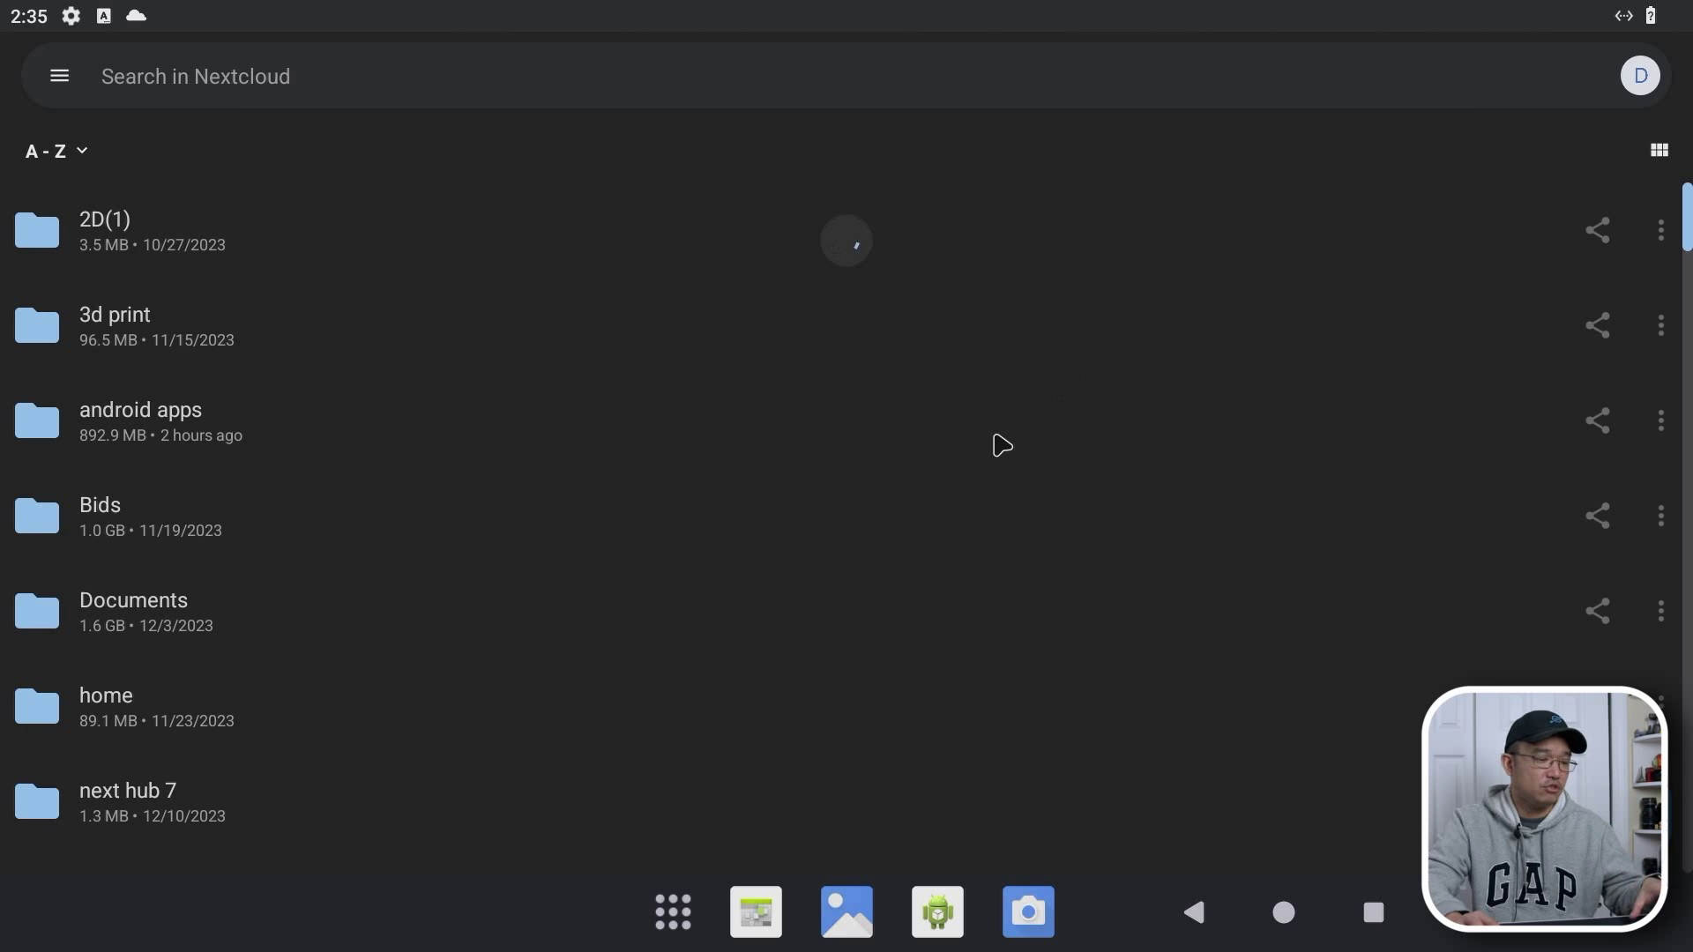
key(super)
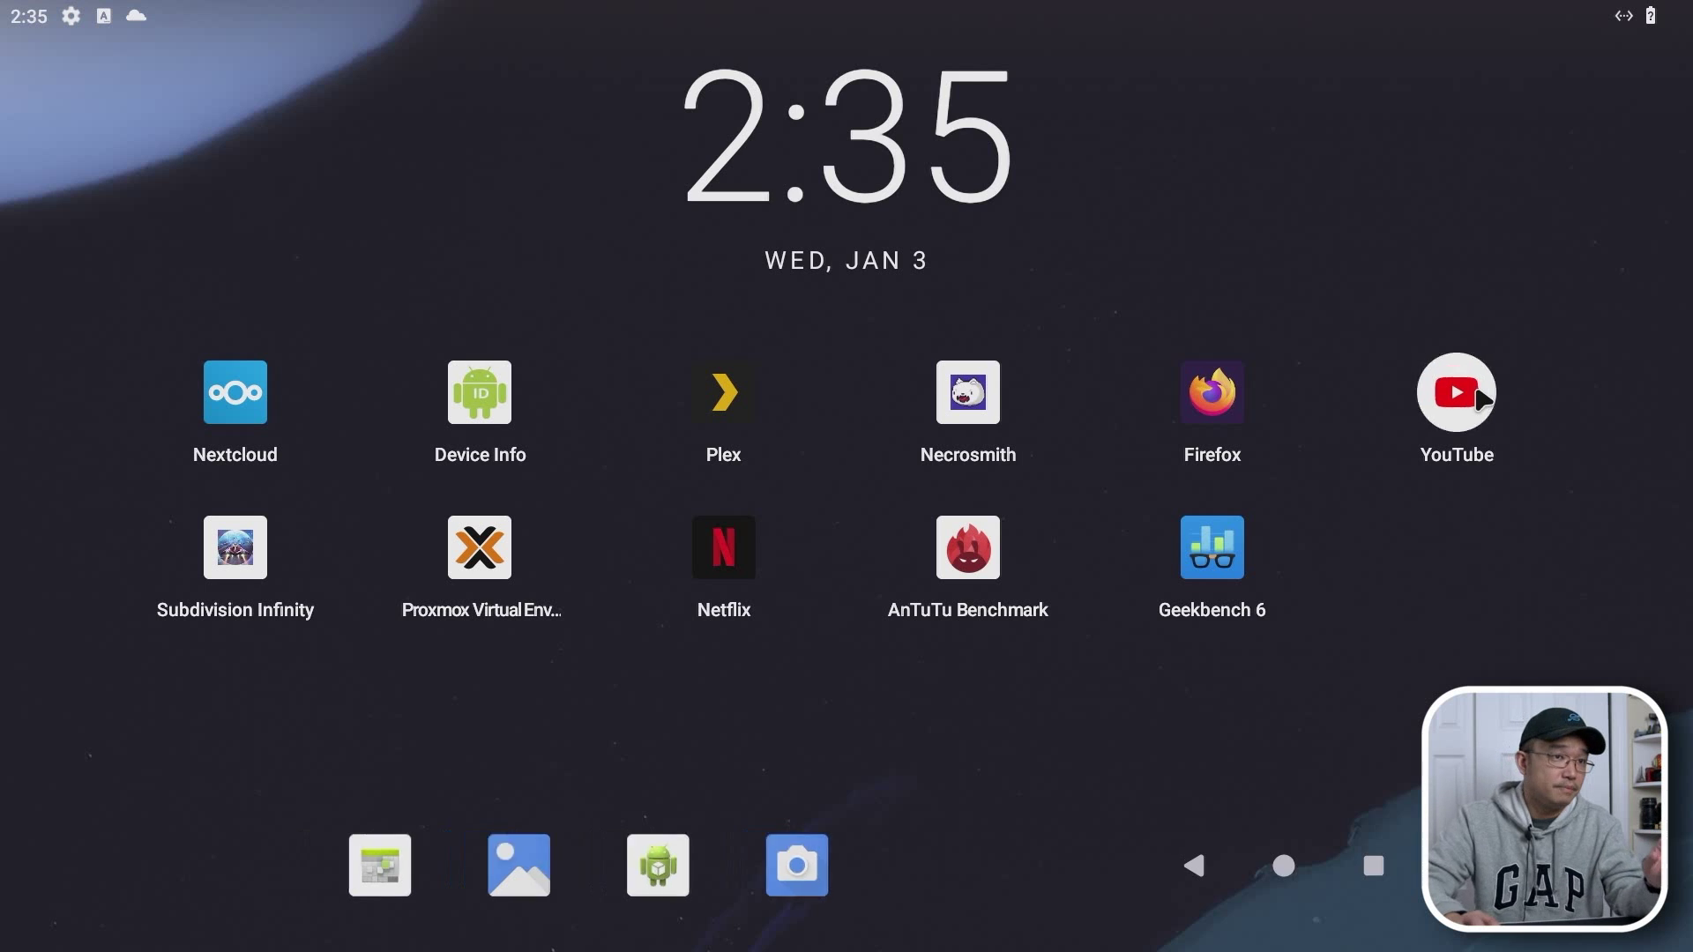
click(1470, 394)
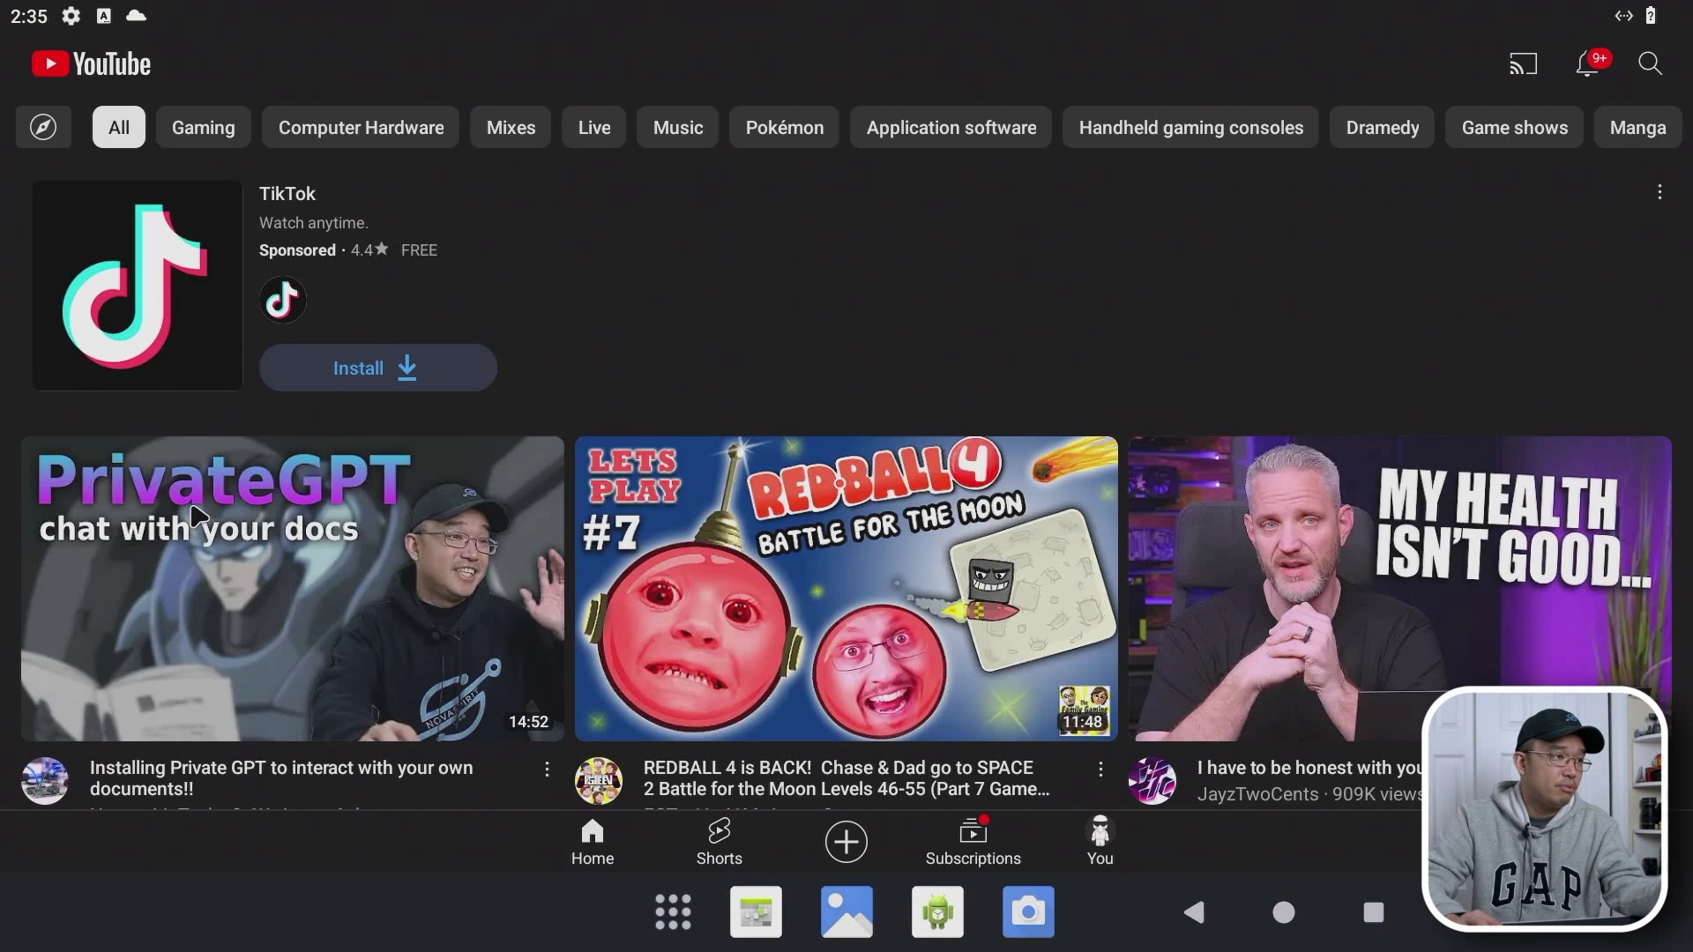
Play 'Installing Private GPT to interact with your own documents!!' full screen
click(392, 569)
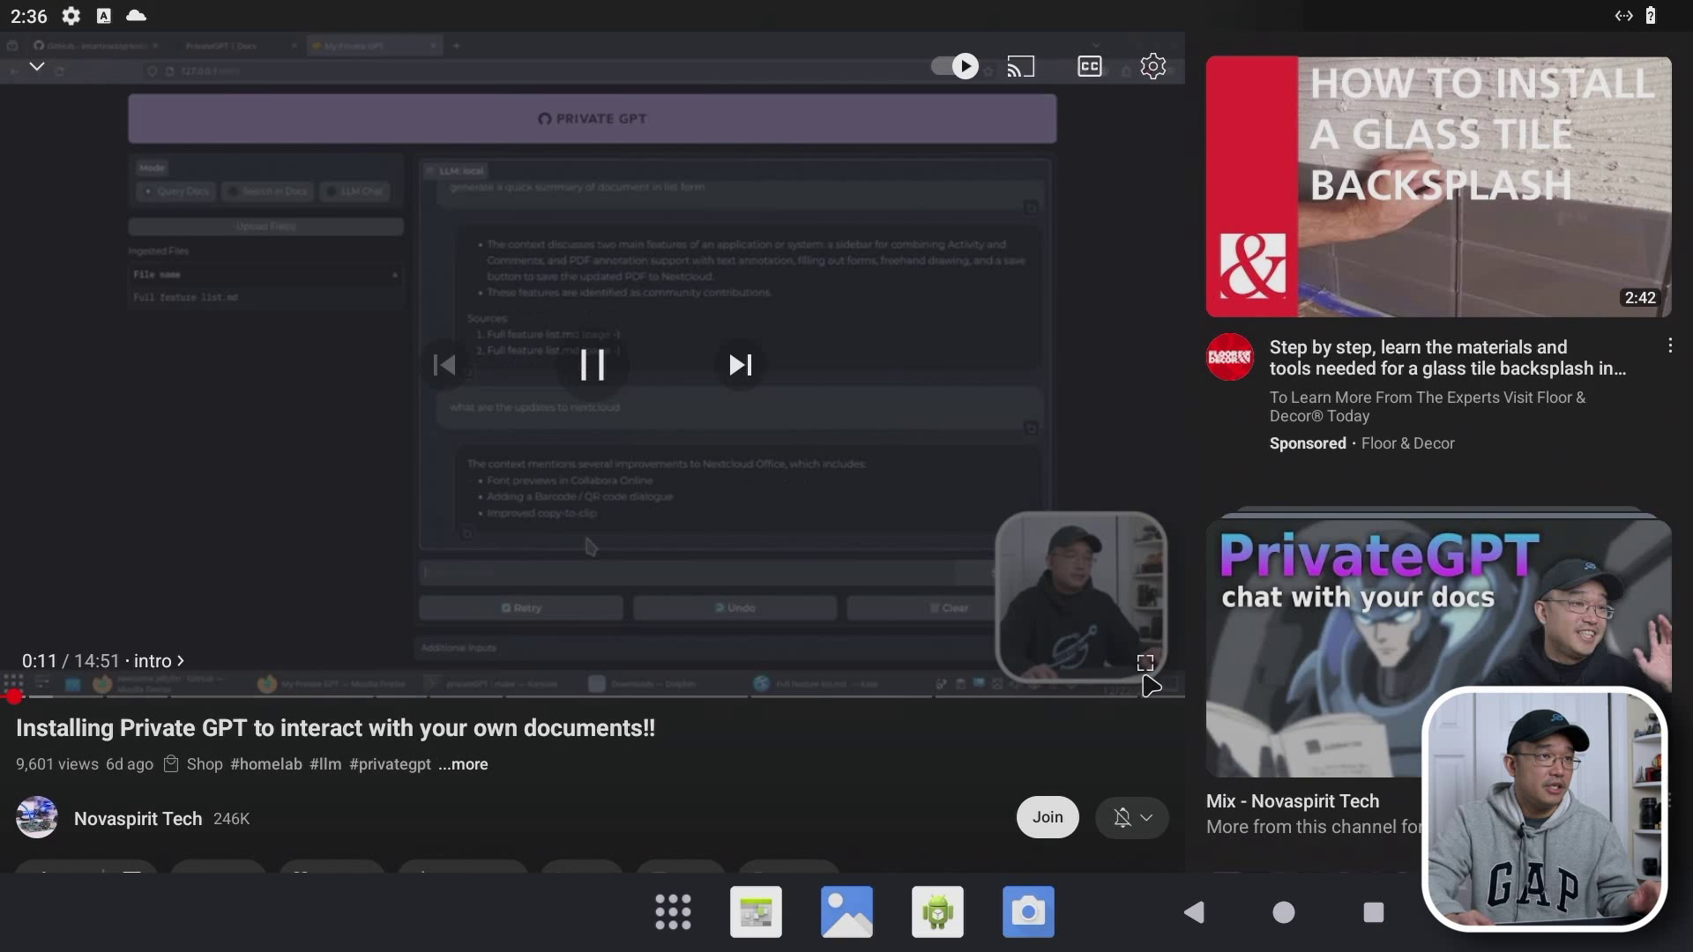
click(1146, 666)
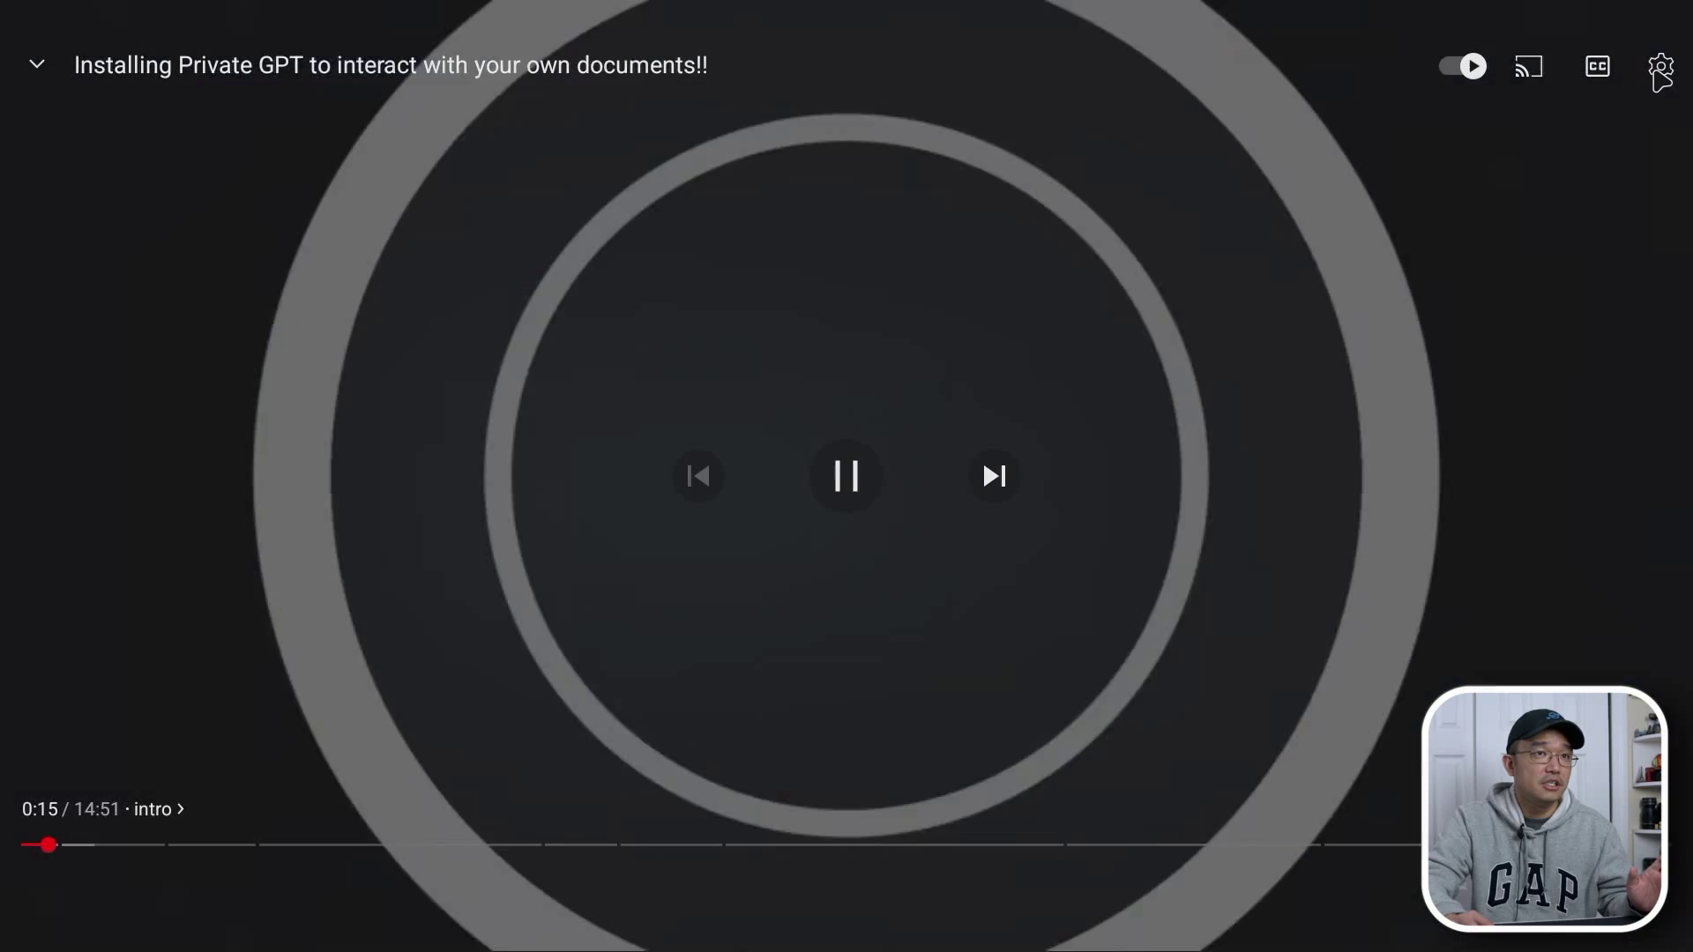
Set the video quality to 1080p through the player's Advanced quality options
click(1659, 66)
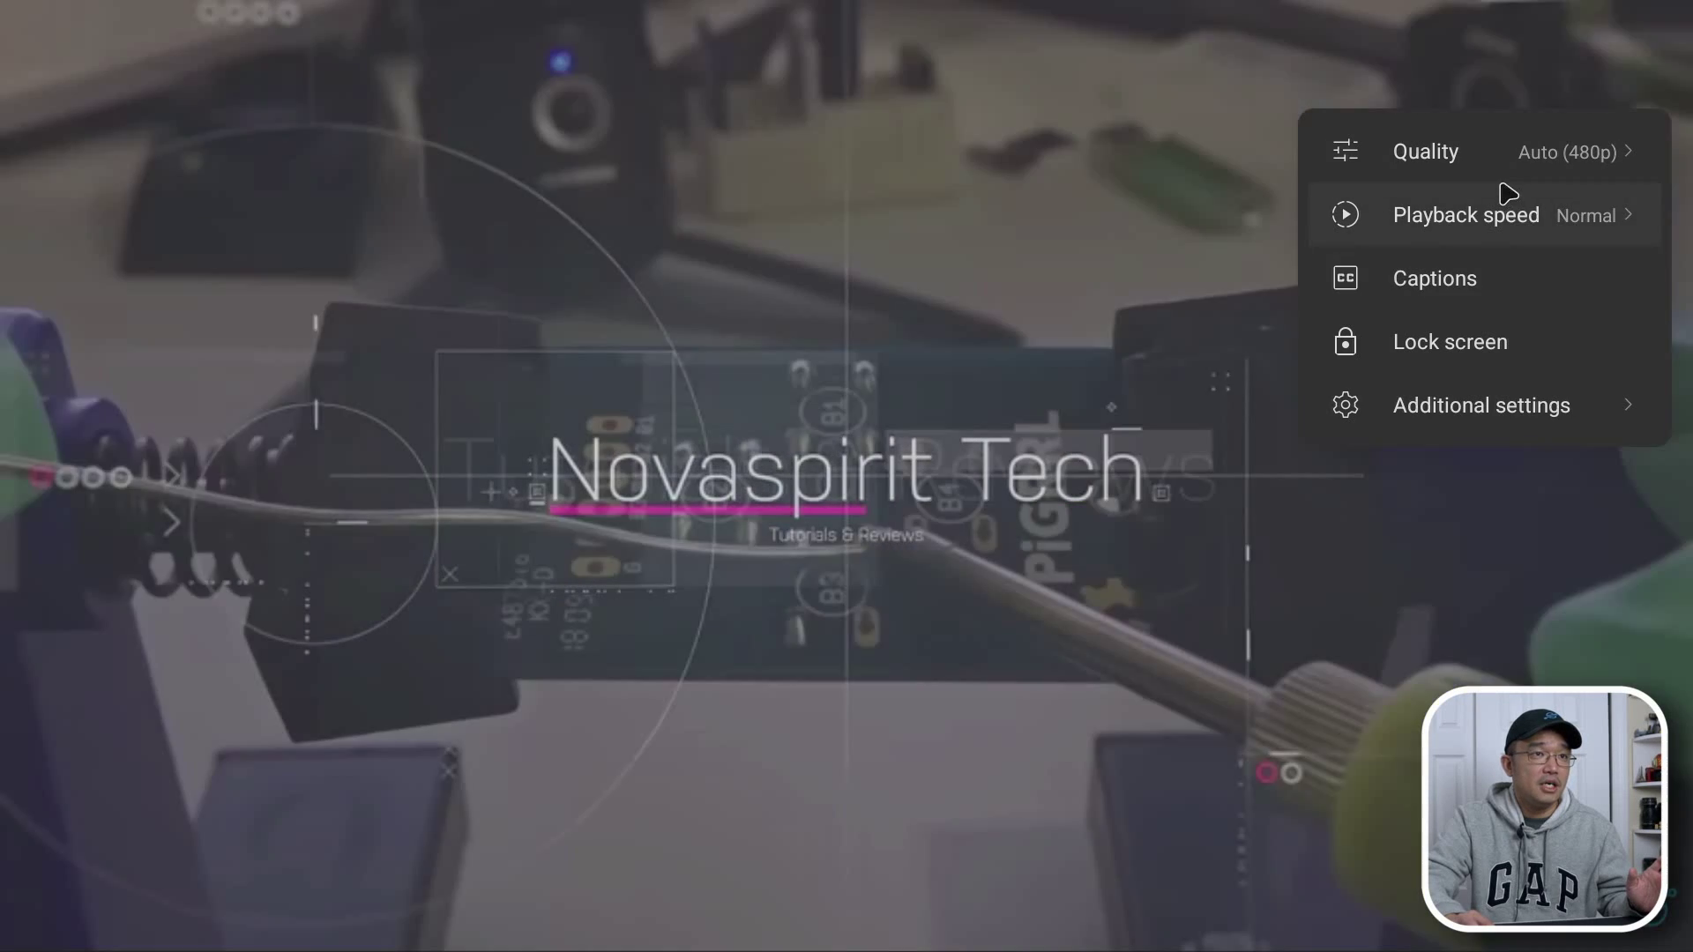
click(1500, 194)
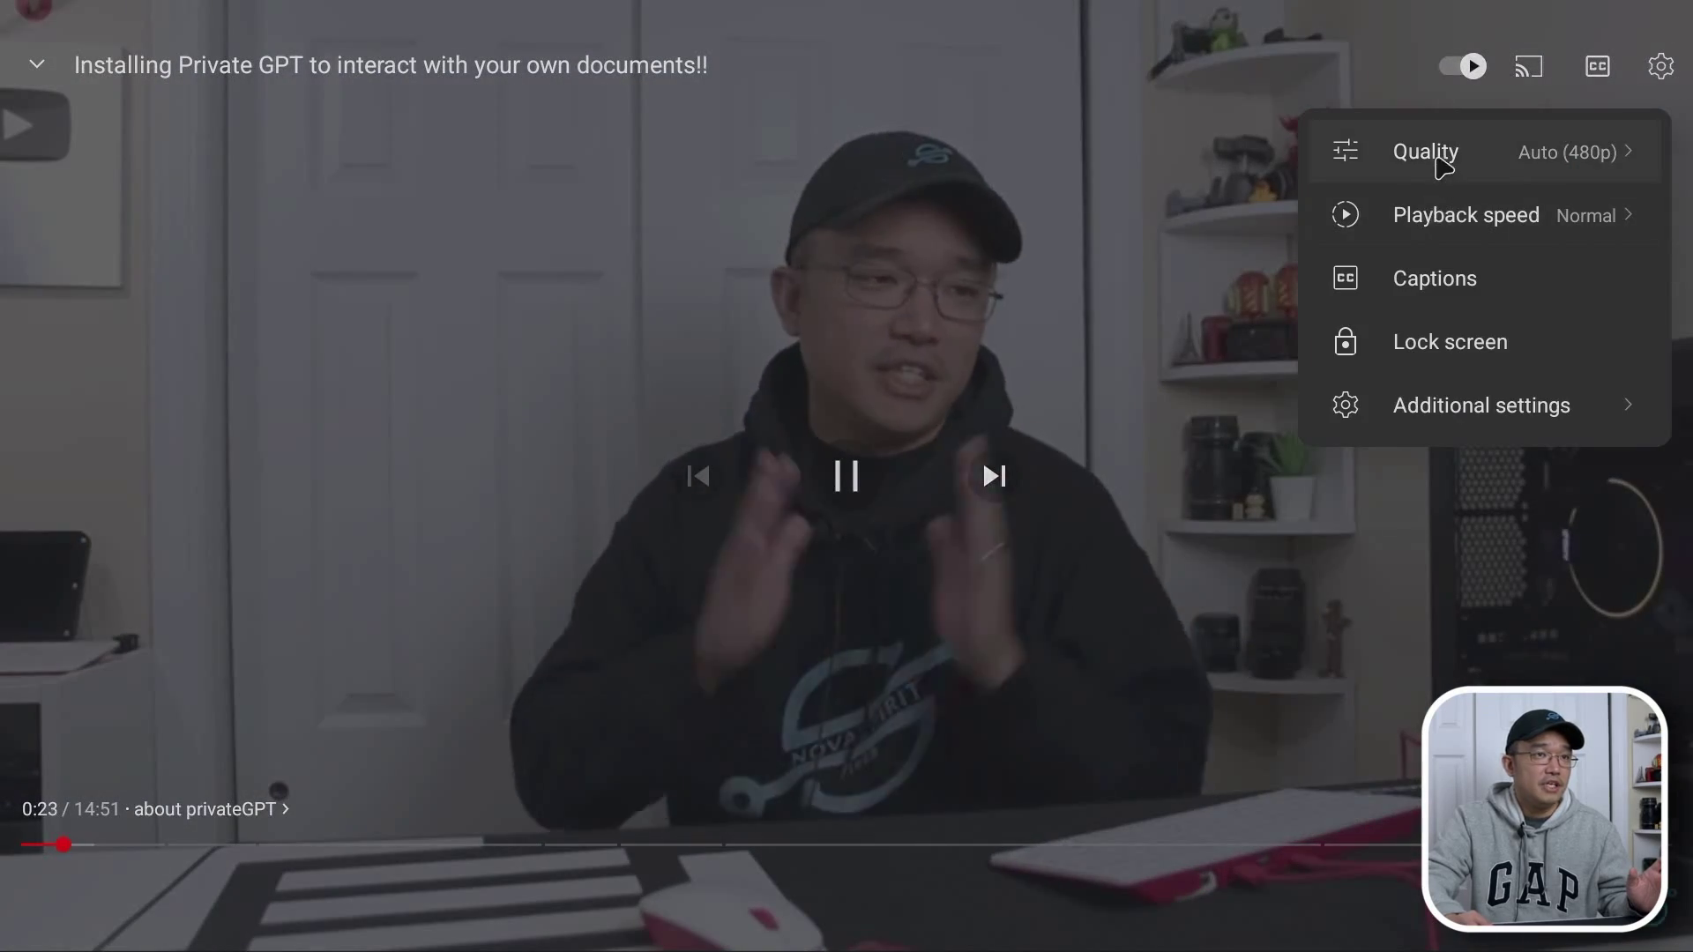
click(1442, 164)
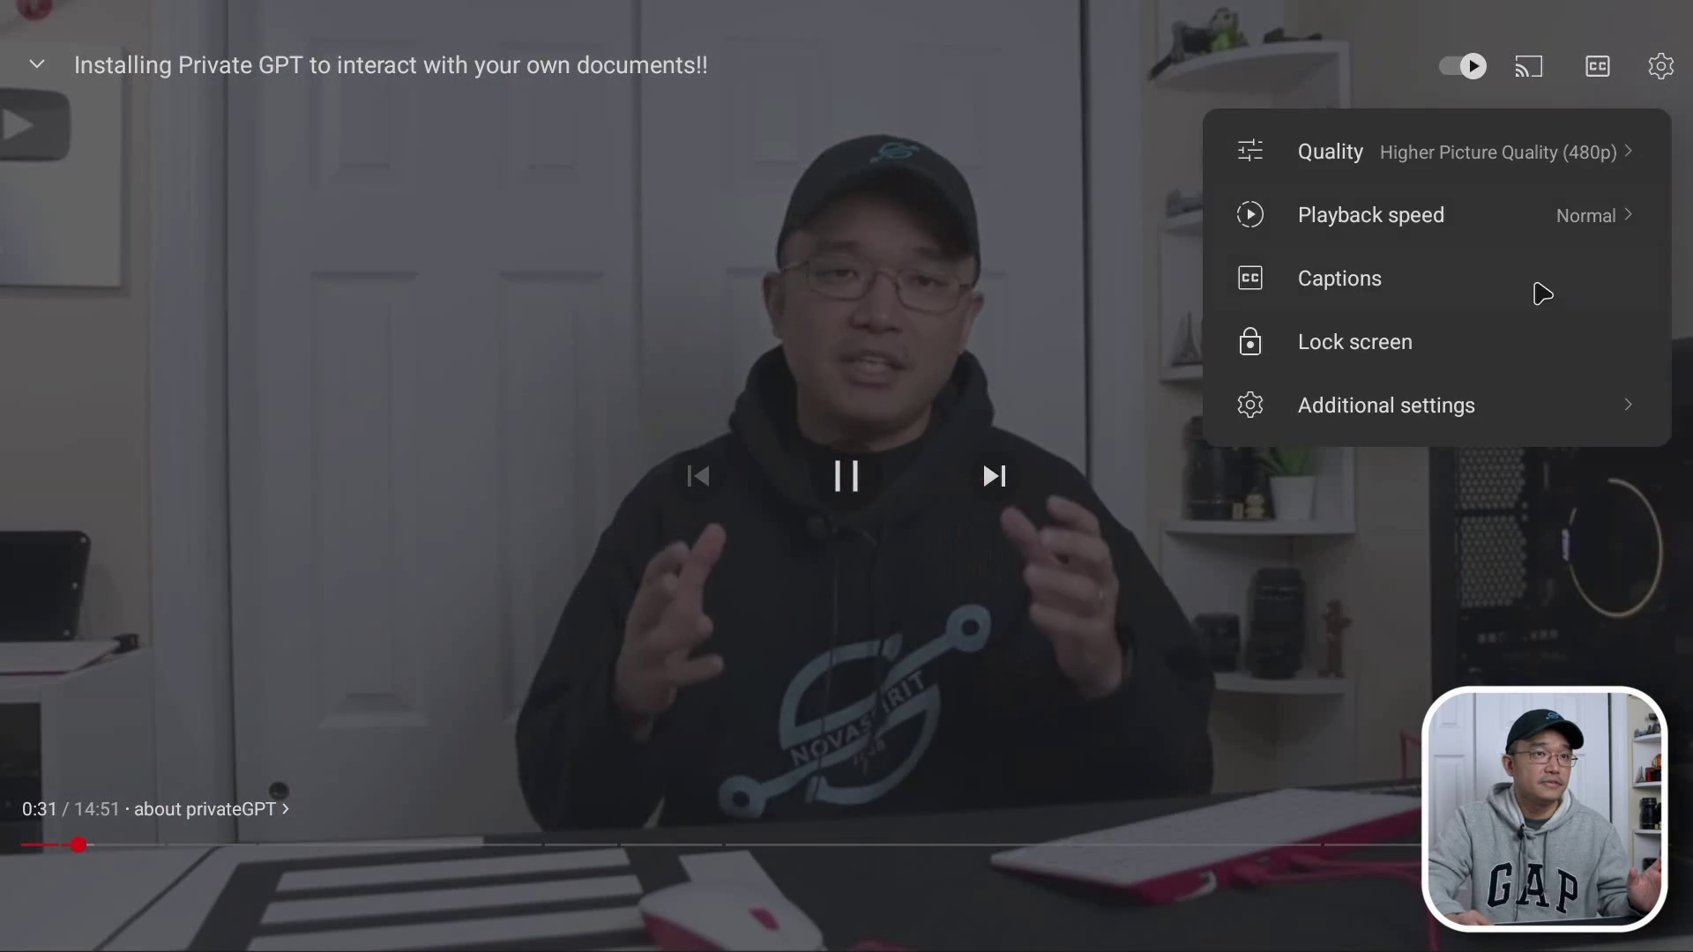
click(1587, 152)
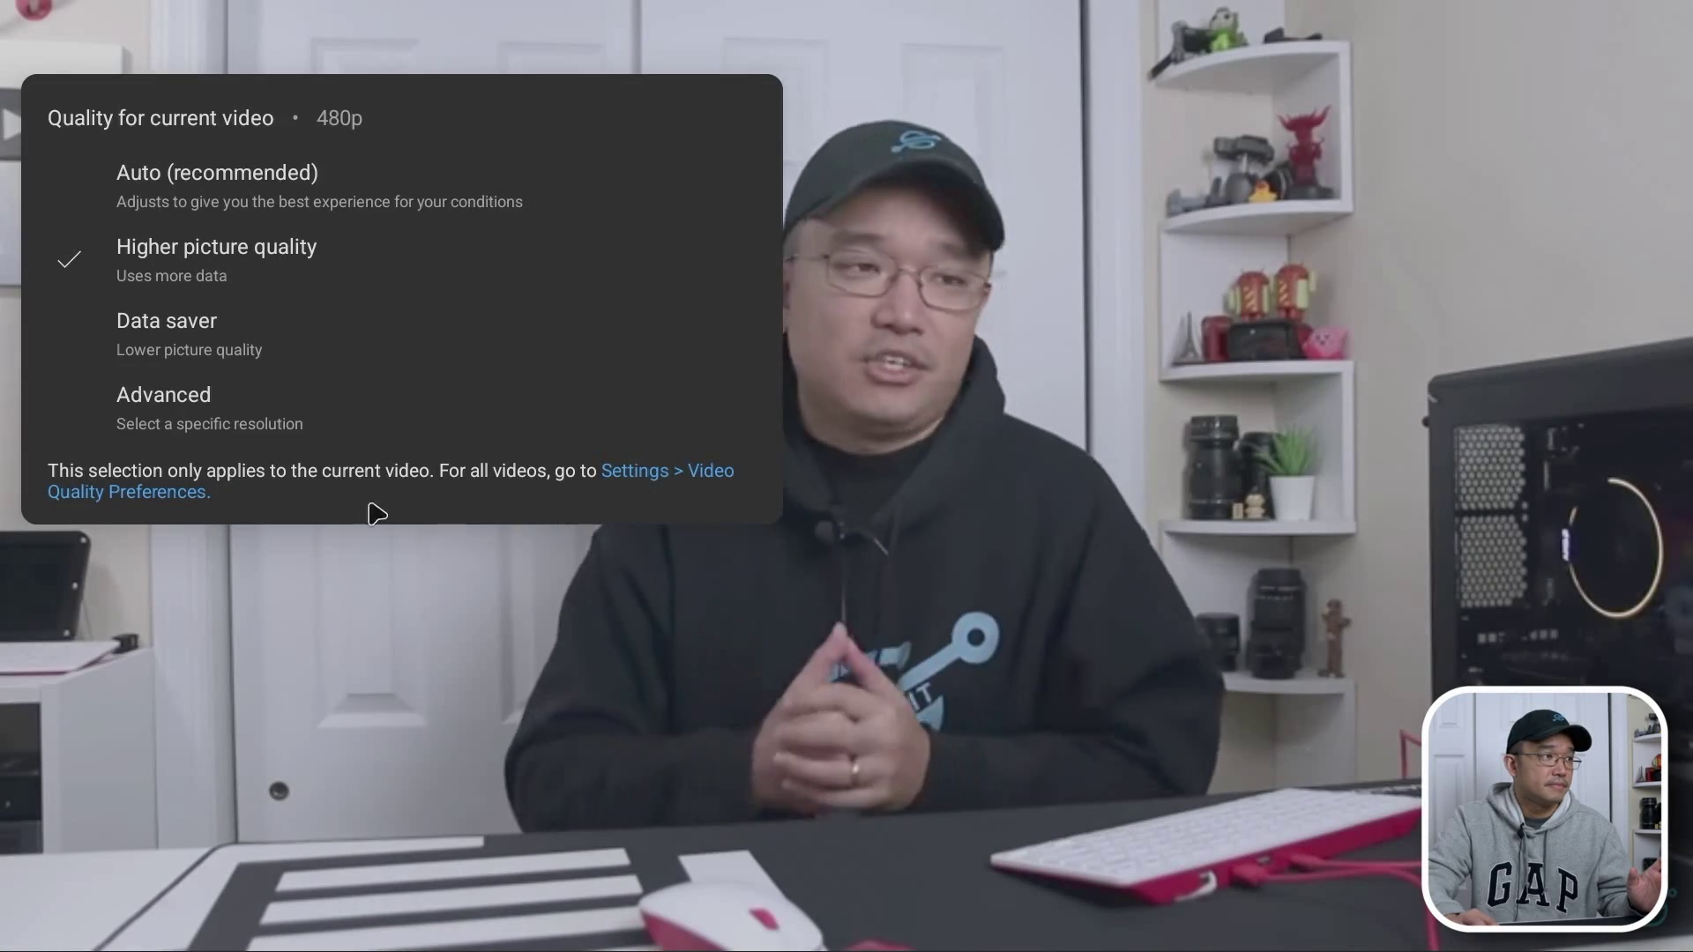
click(247, 427)
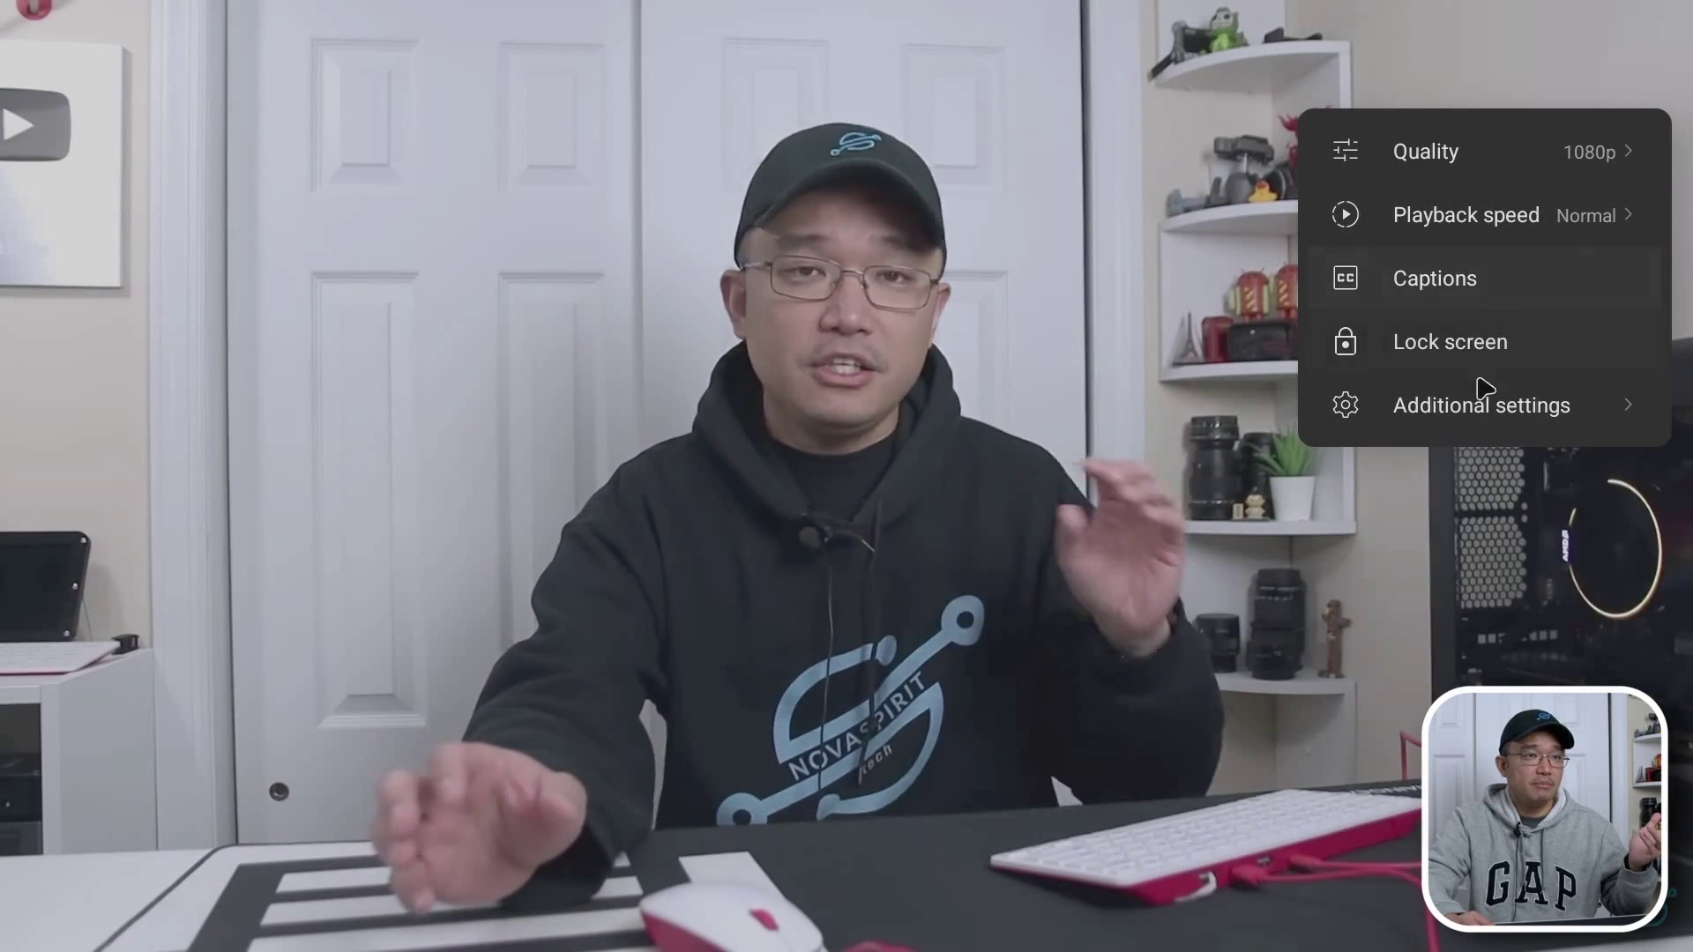
Skip ahead to about 1:56 and send the video to picture-in-picture over the home screen
drag(1186, 891, 1184, 877)
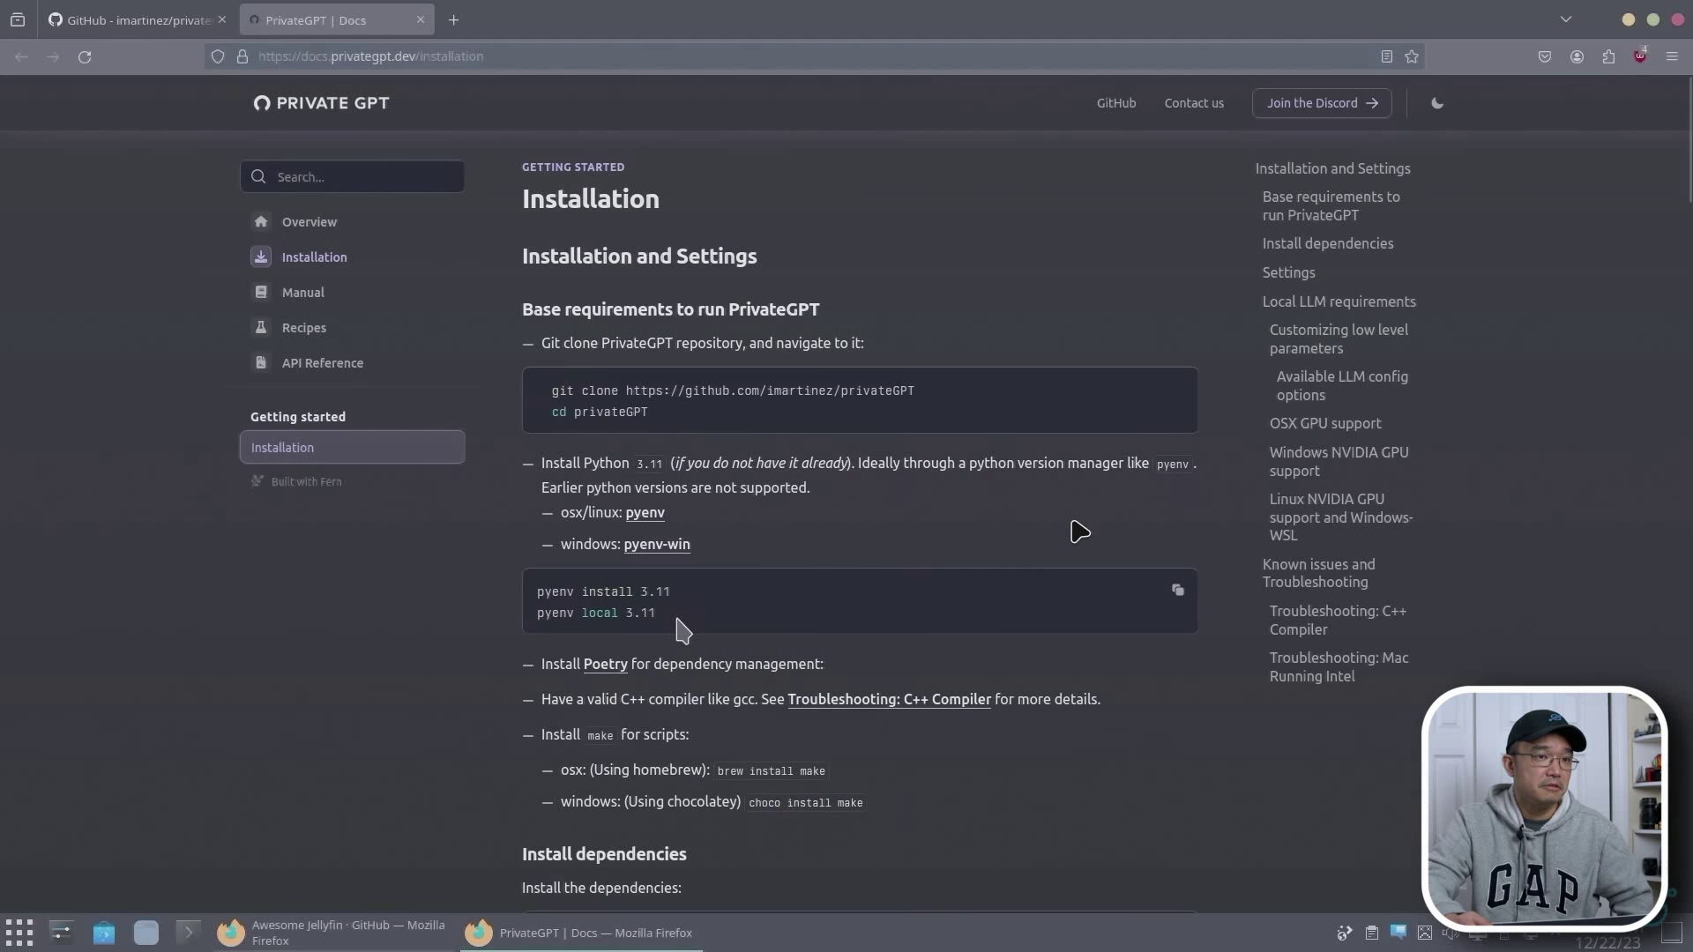
click(1133, 506)
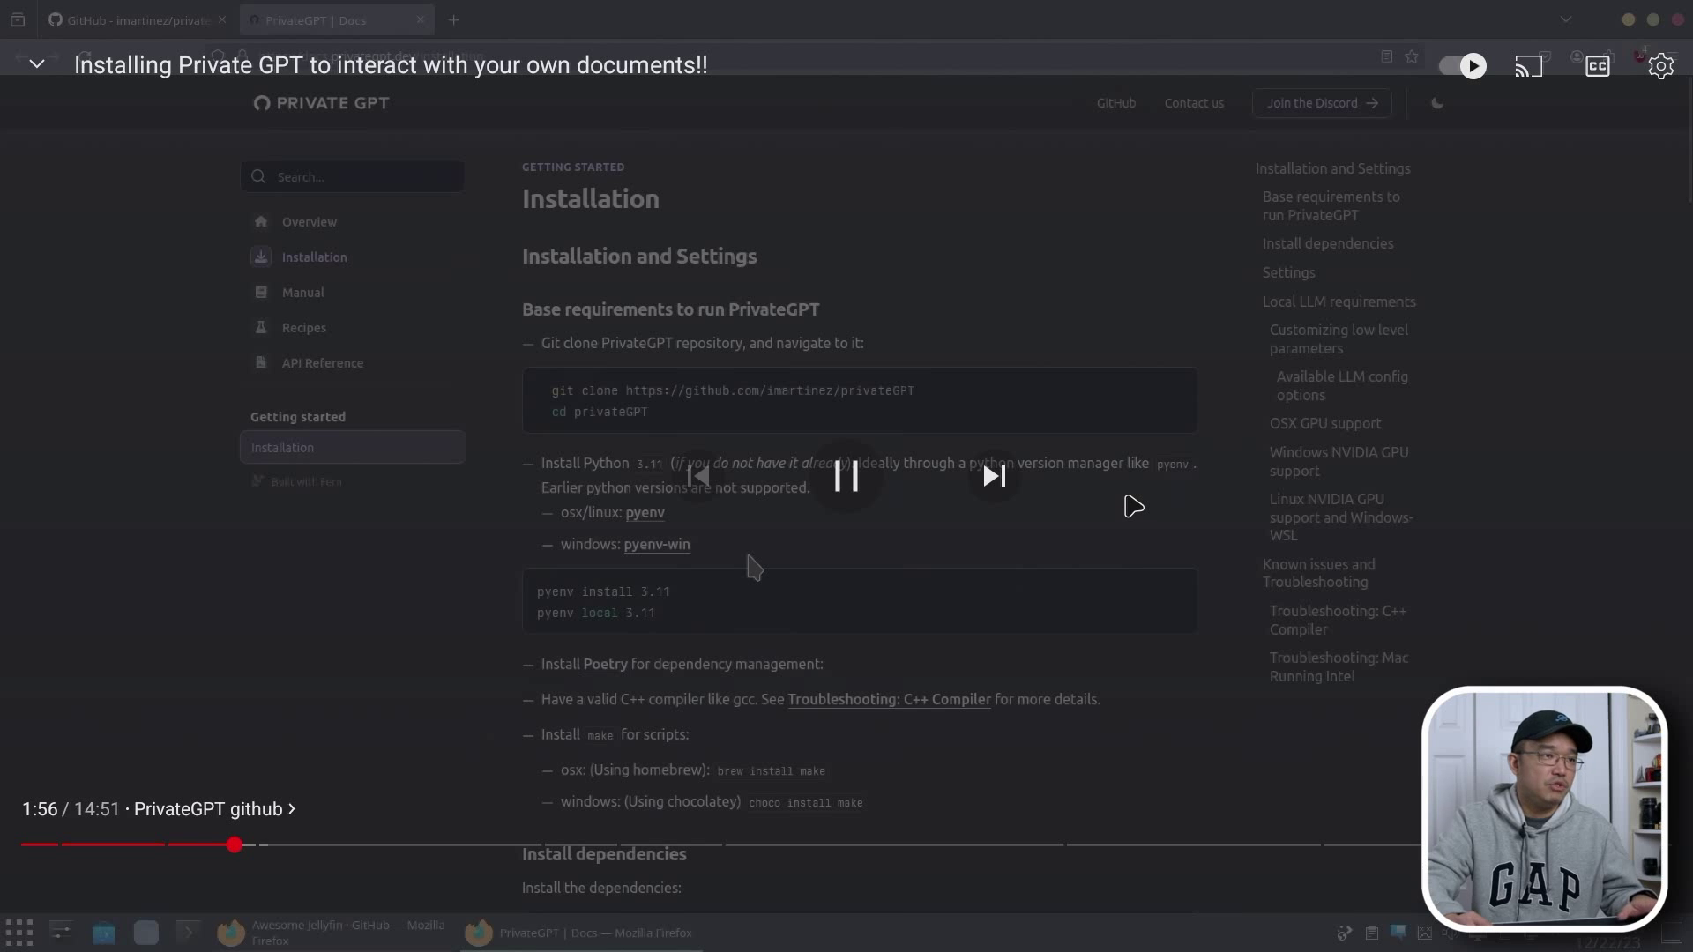
key(super)
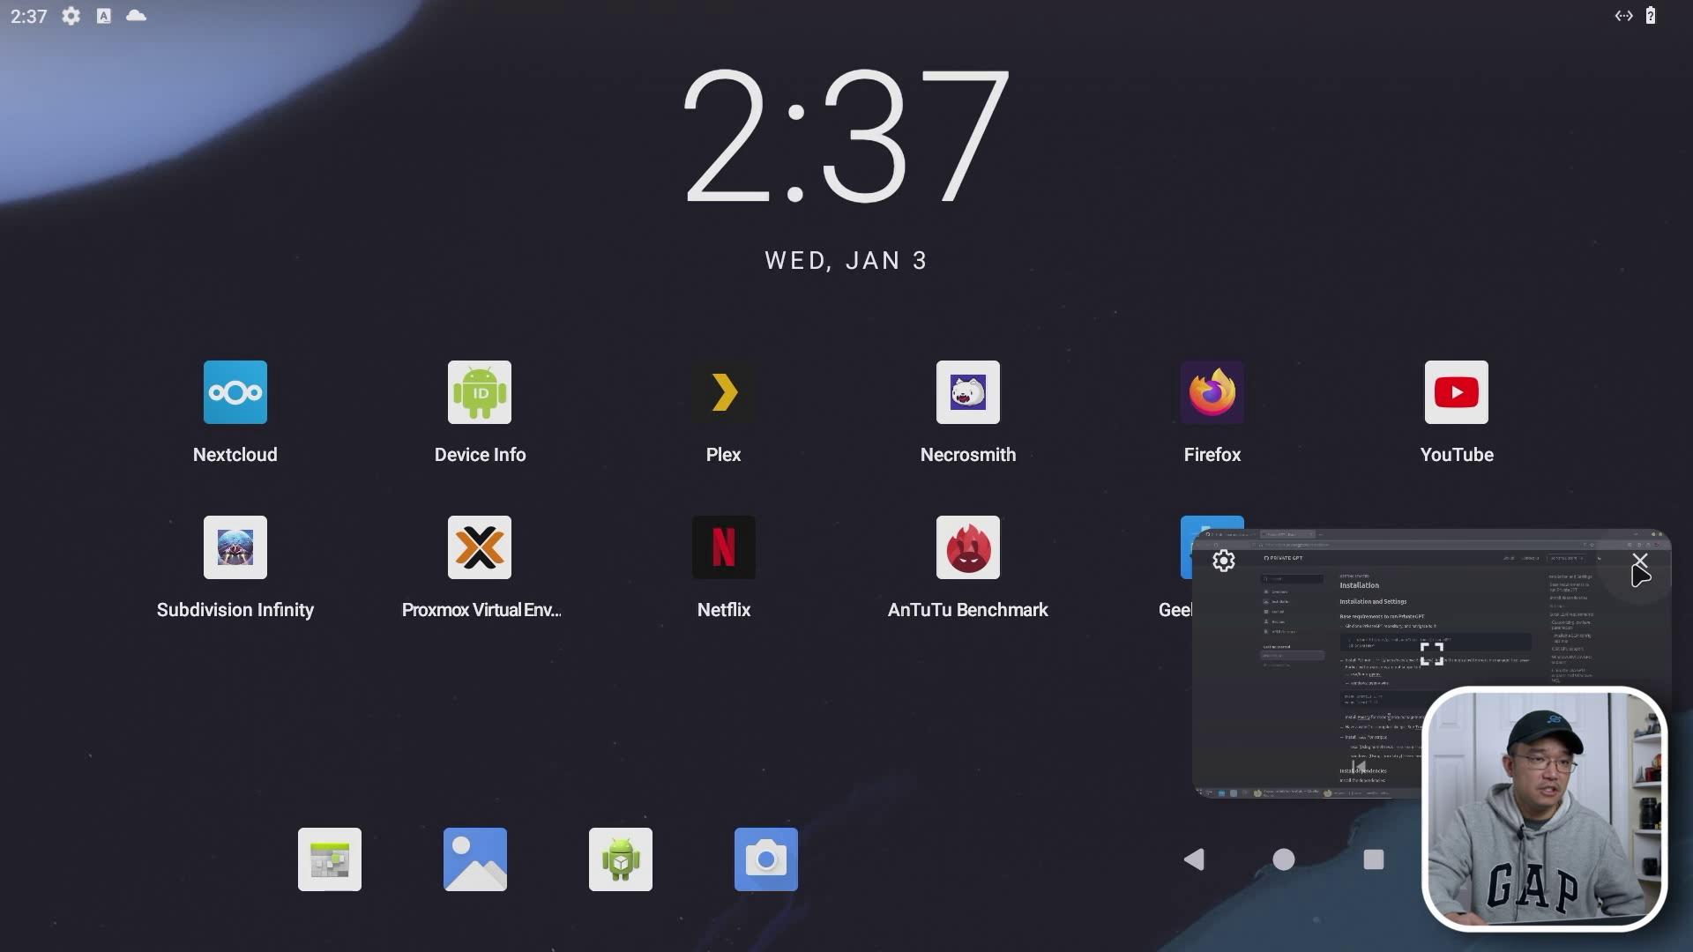
click(1636, 562)
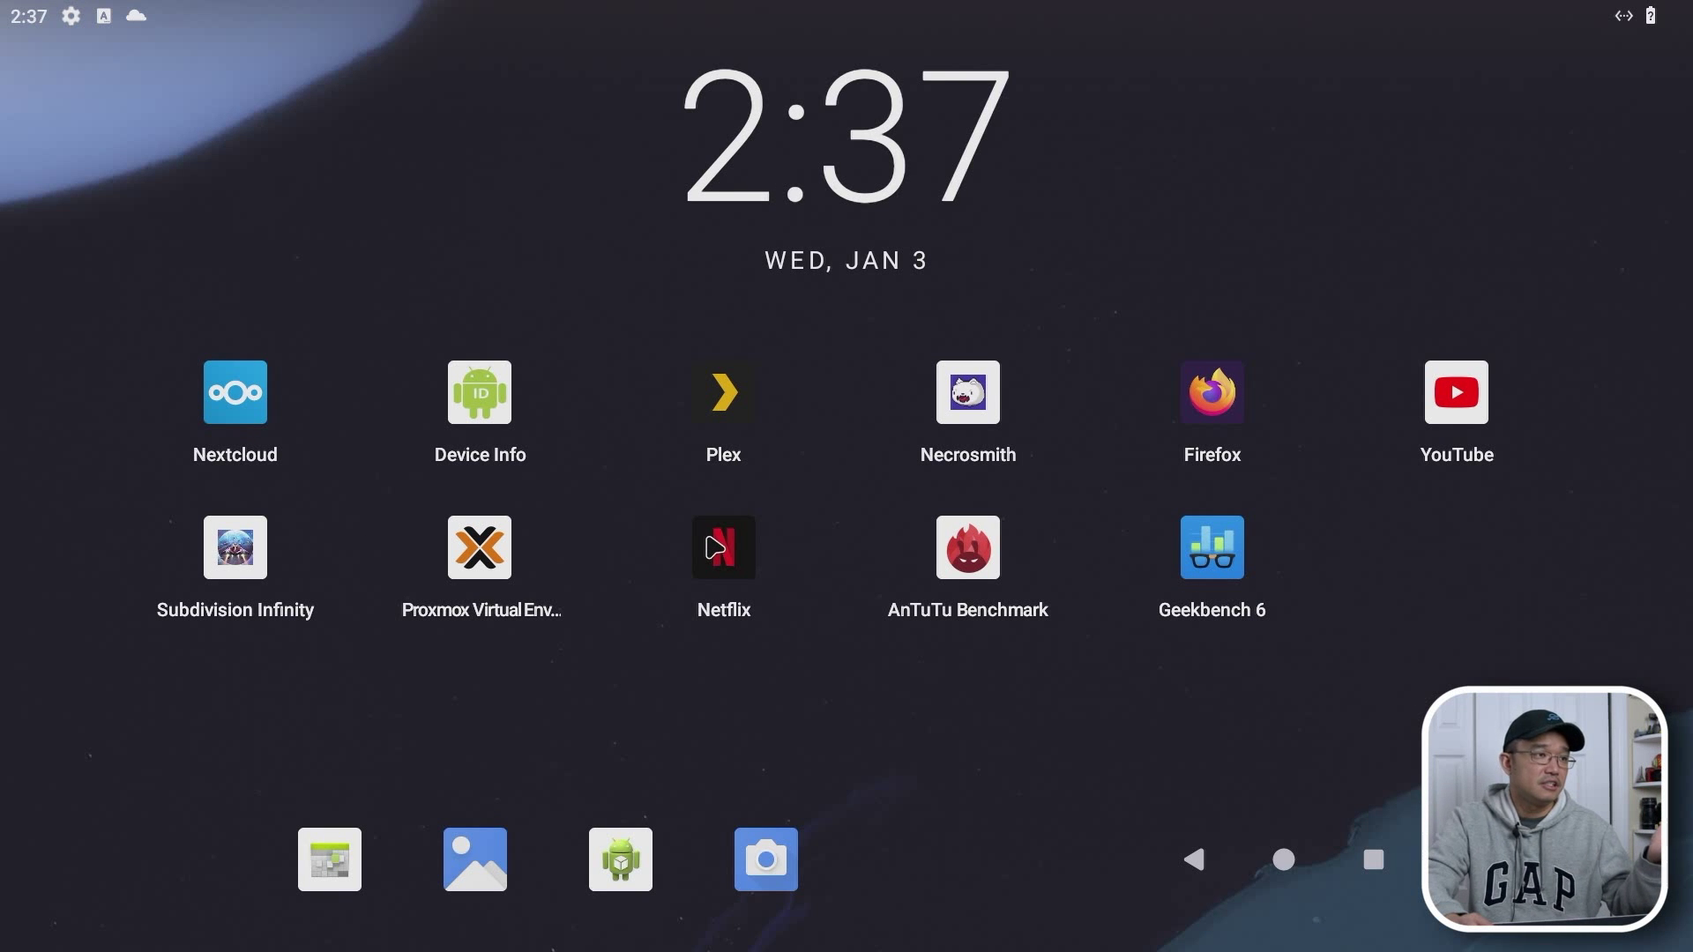
Launch Netflix from the home screen
click(715, 548)
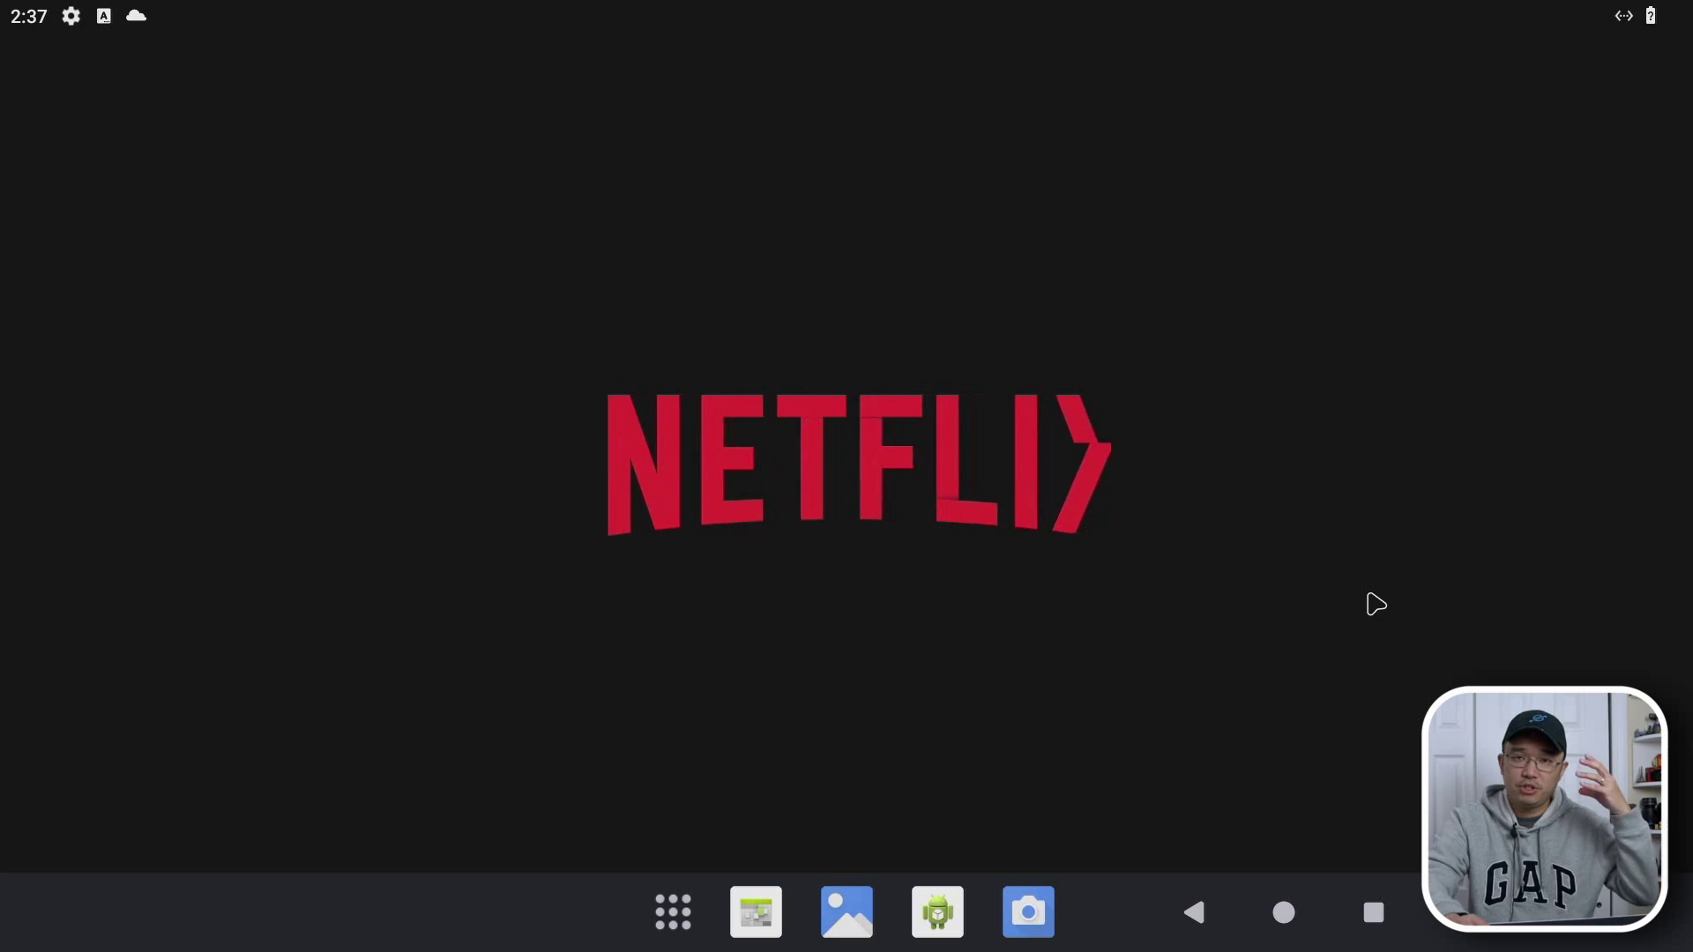